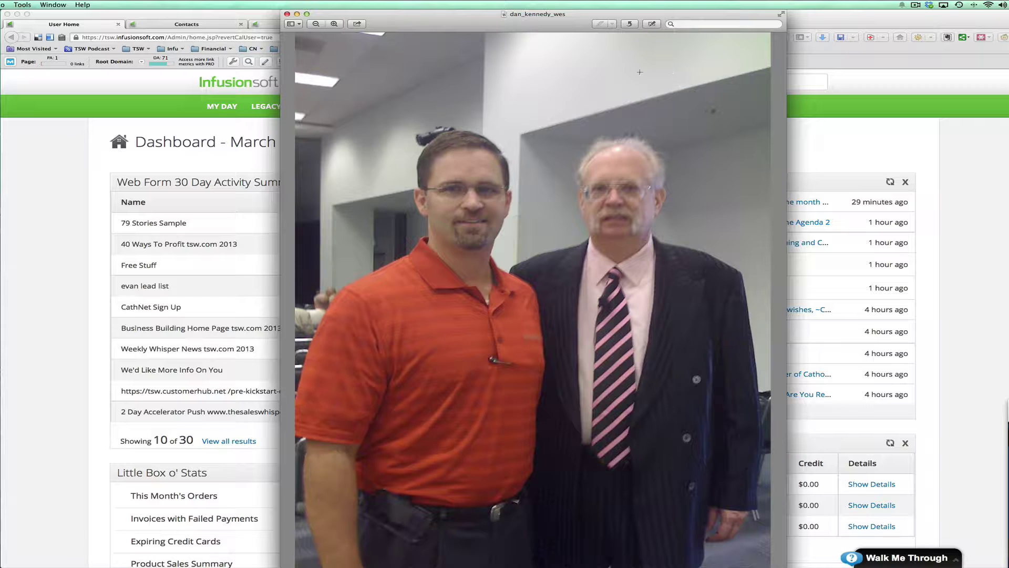
drag(1008, 405, 342, 123)
drag(581, 287, 753, 463)
drag(497, 134, 492, 130)
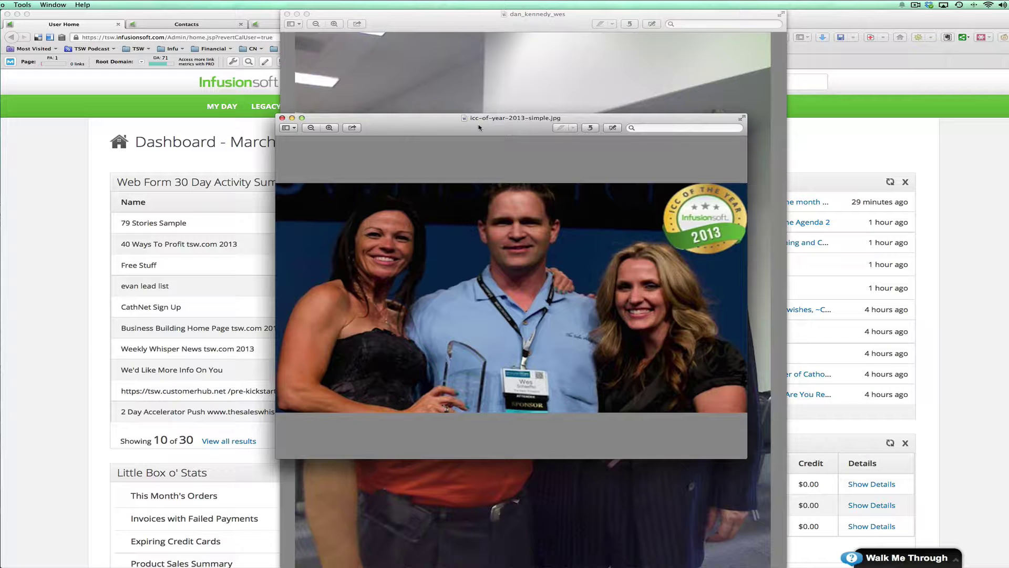
- Switch from the photo viewer to the browser's Infusionsoft dashboard and look over its widgets
click(171, 128)
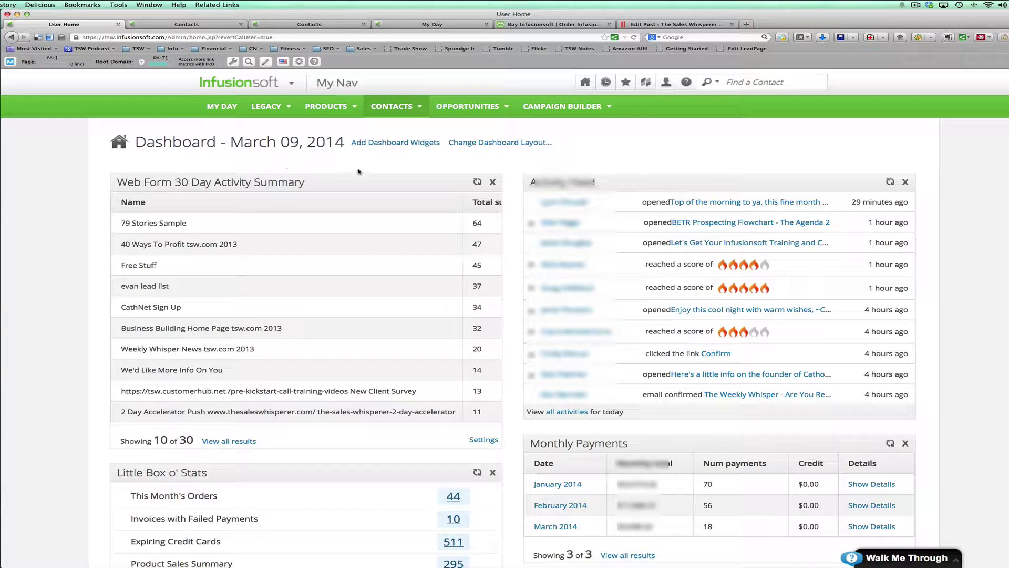
scroll(361, 168, down, 1)
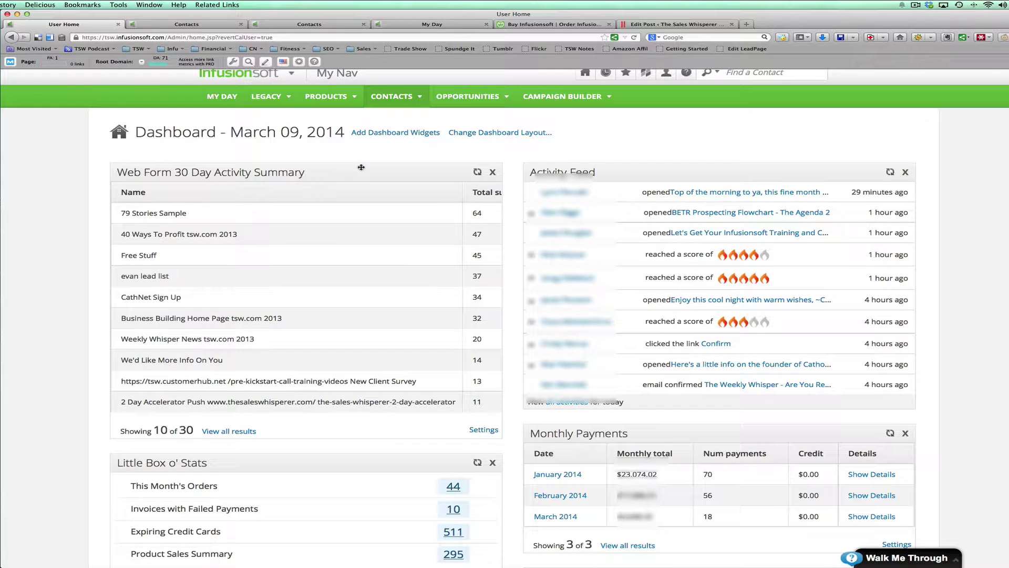
scroll(361, 168, down, 1)
scroll(362, 167, down, 1)
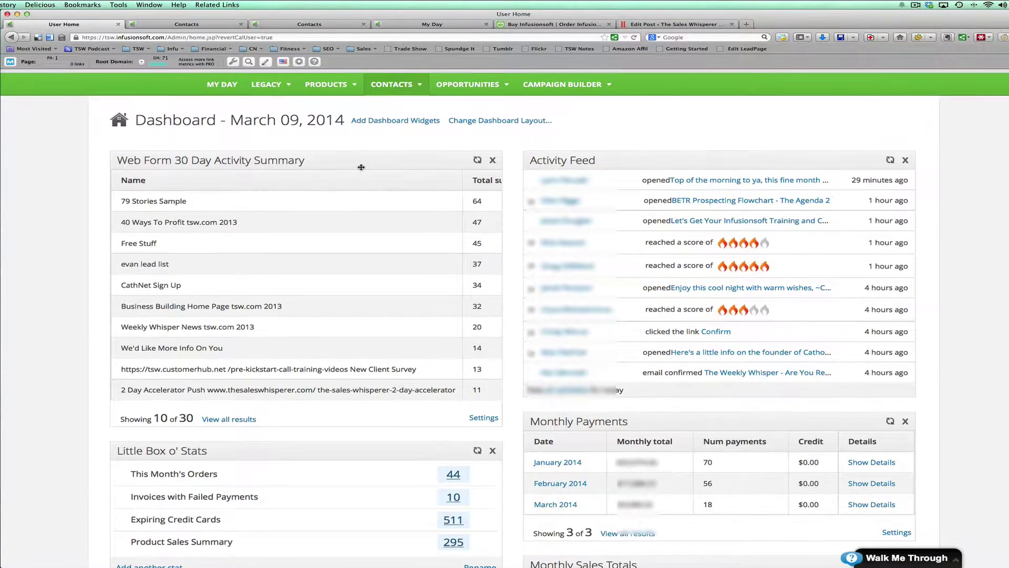
scroll(286, 181, up, 3)
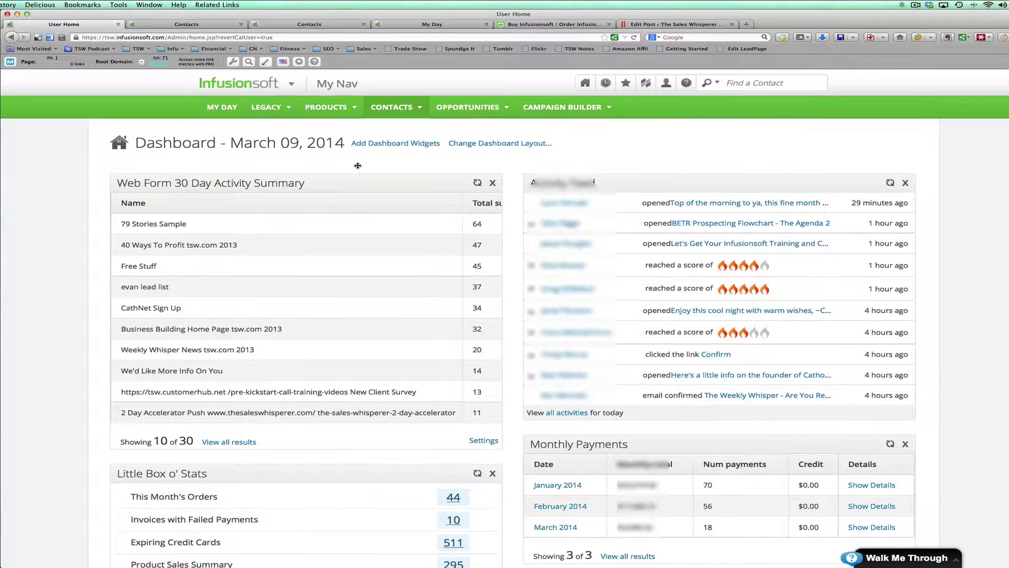
mouse_move(586, 82)
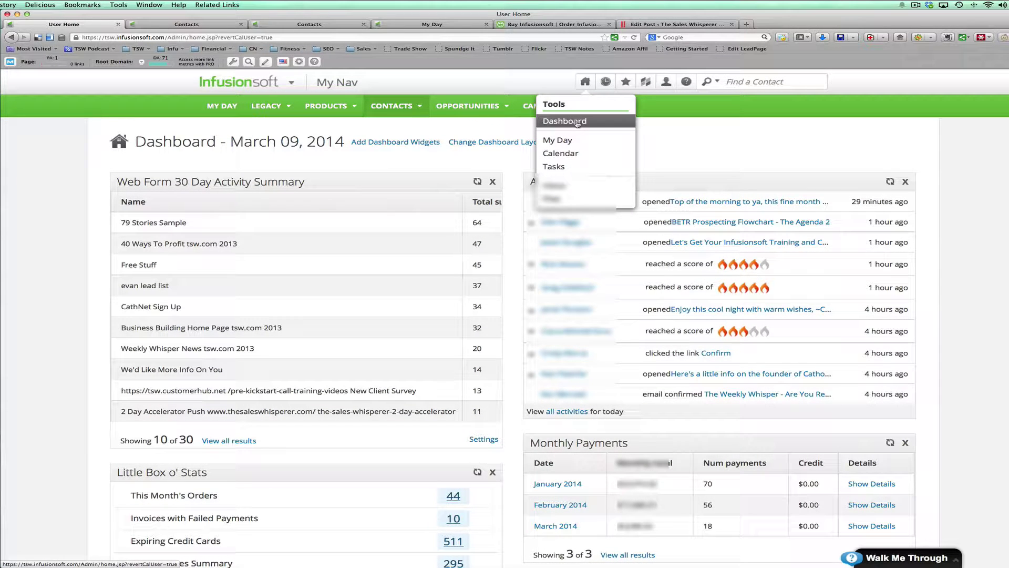
- Review the widgets that can be added to the dashboard and return to the dashboard
click(394, 142)
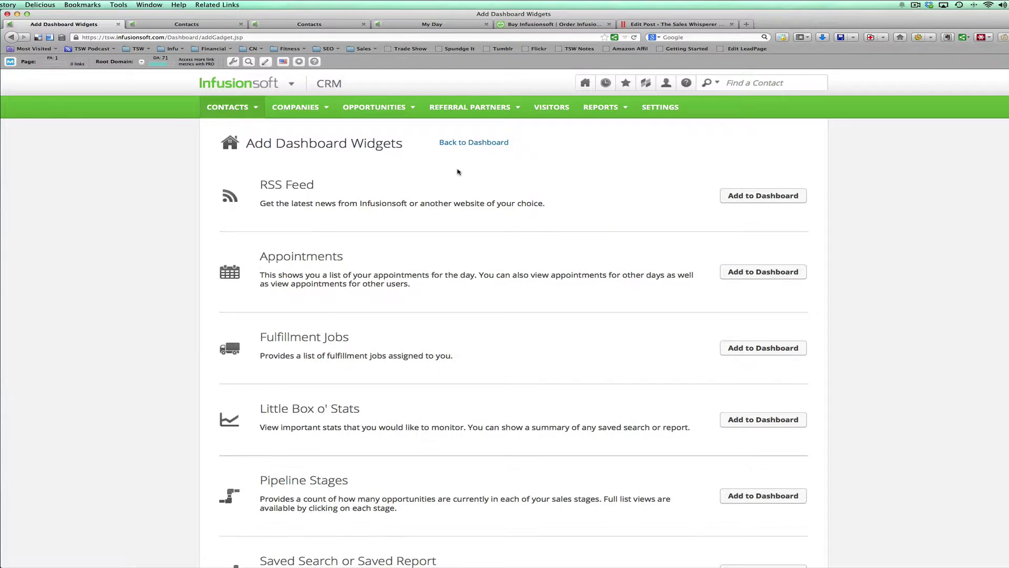
scroll(457, 172, down, 4)
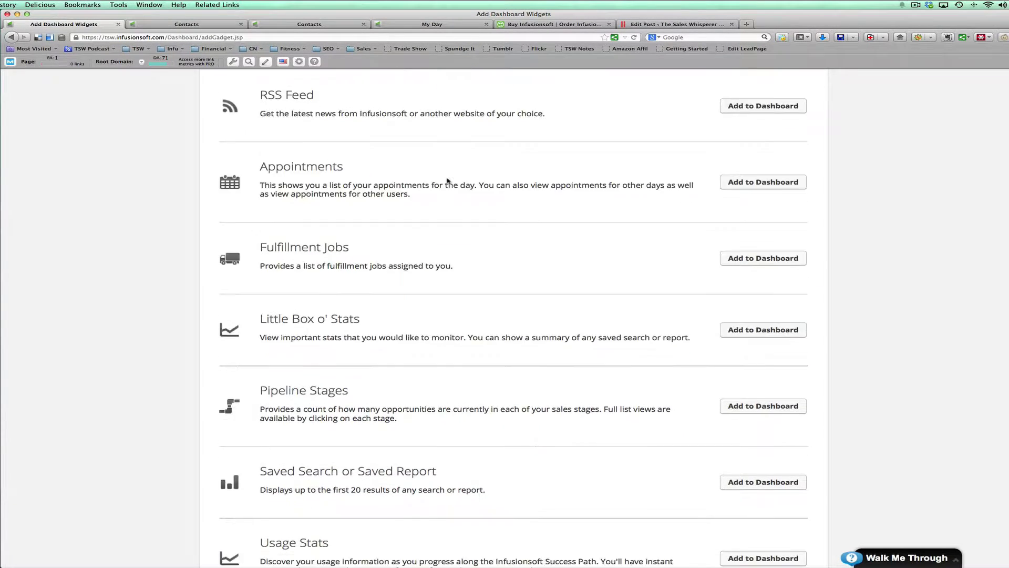
scroll(450, 200, down, 4)
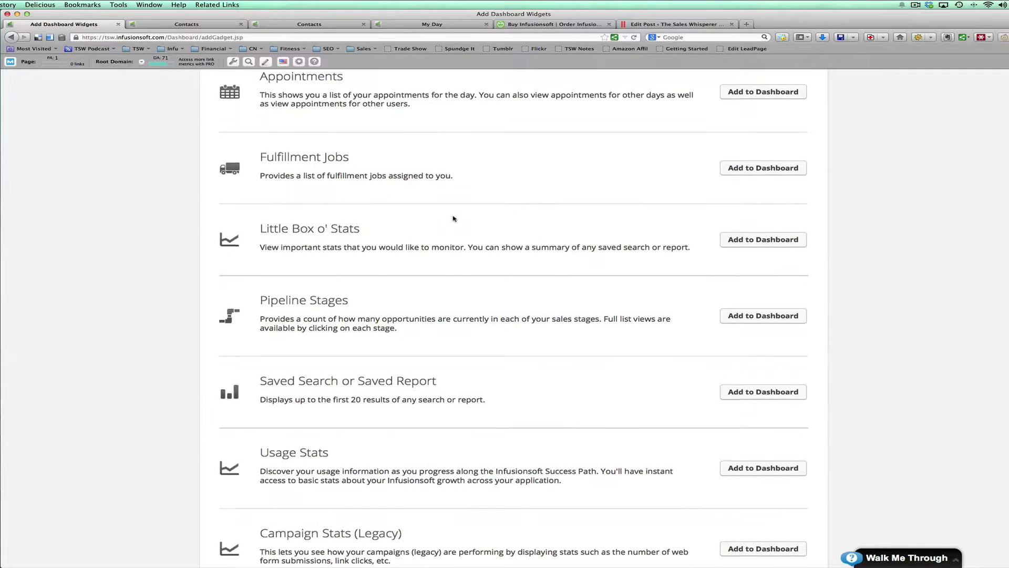
scroll(572, 354, down, 3)
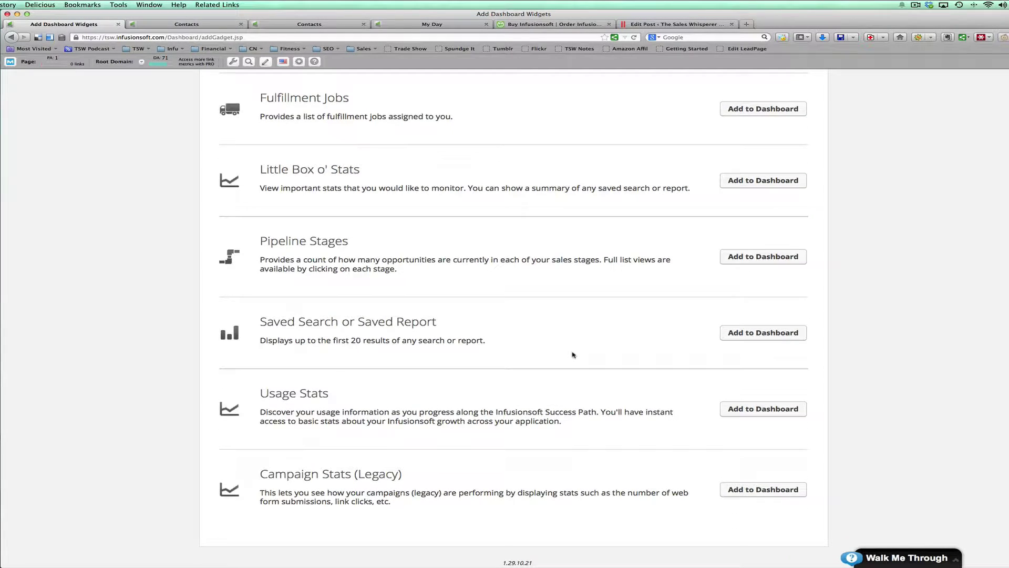
scroll(573, 353, up, 11)
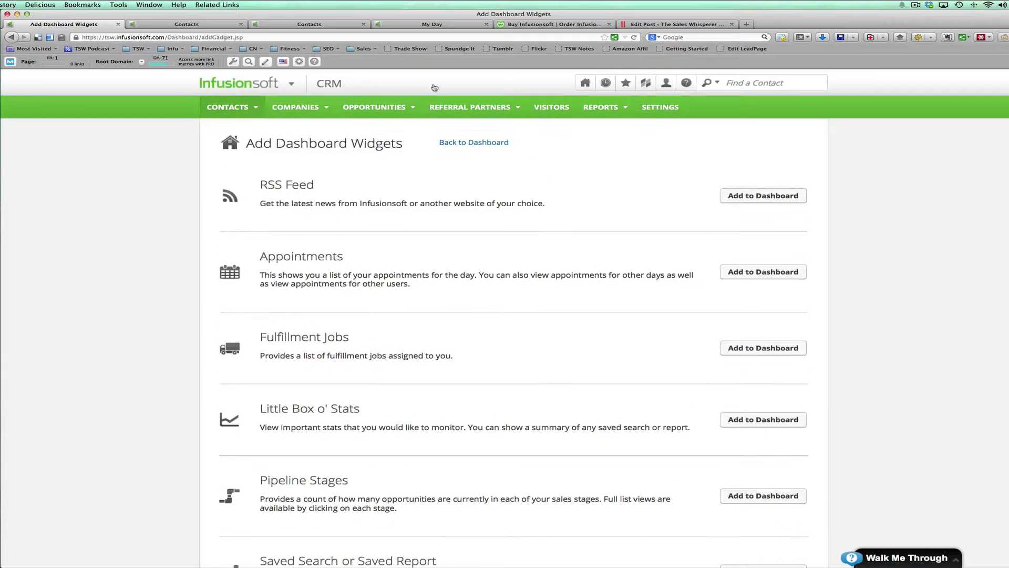
click(473, 142)
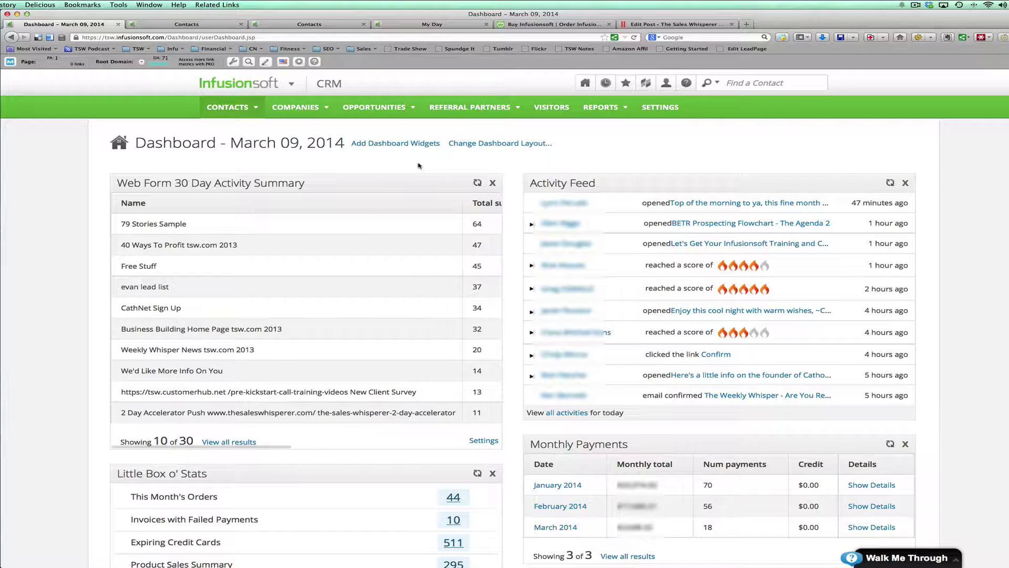
- Switch to the My Day page and open the Make Demo of Infusionsoft appointment
click(415, 25)
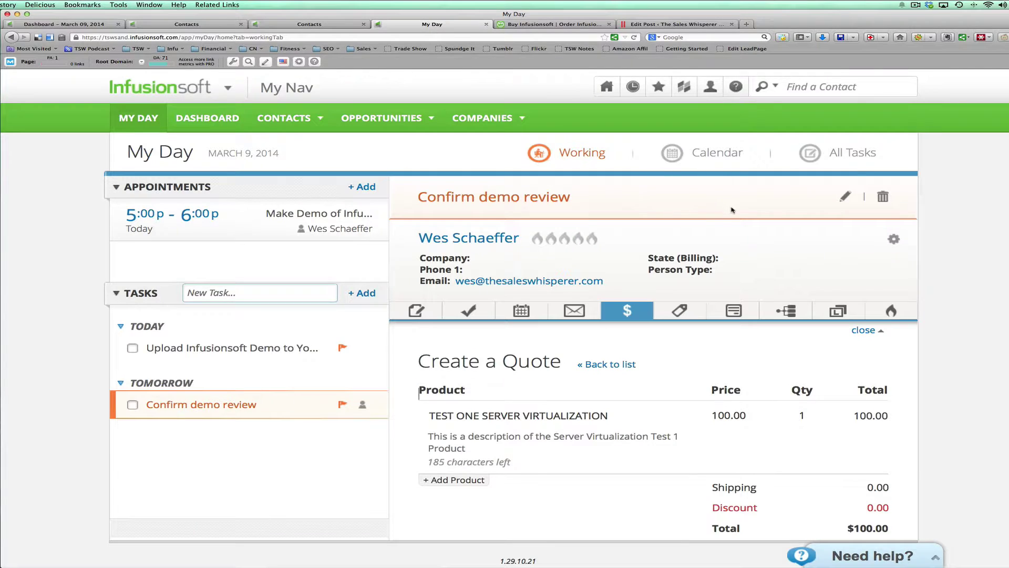
mouse_move(605, 90)
click(241, 217)
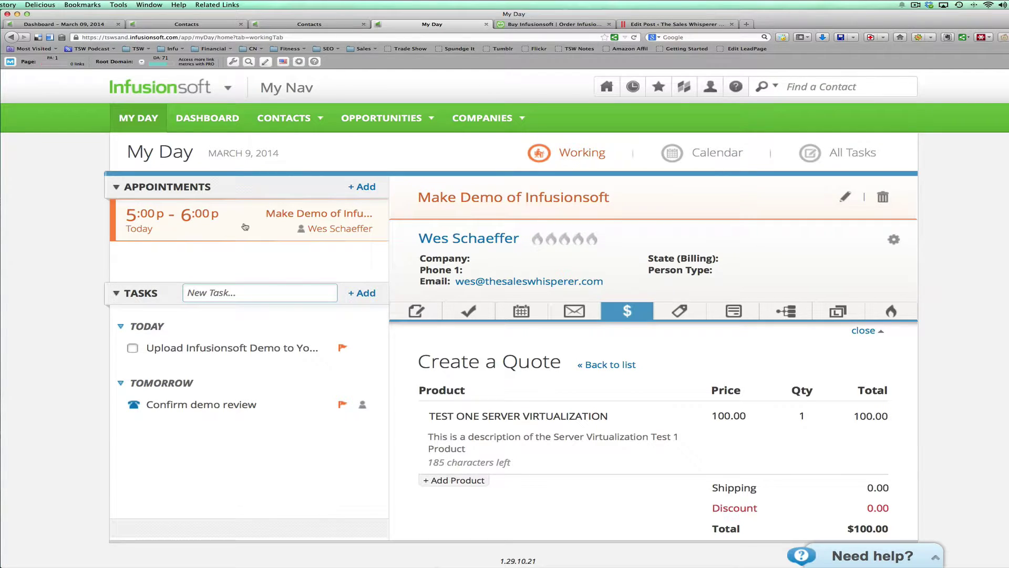
- View the edit form of the Upload Infusionsoft Demo to YouTube task and leave it without saving
click(167, 351)
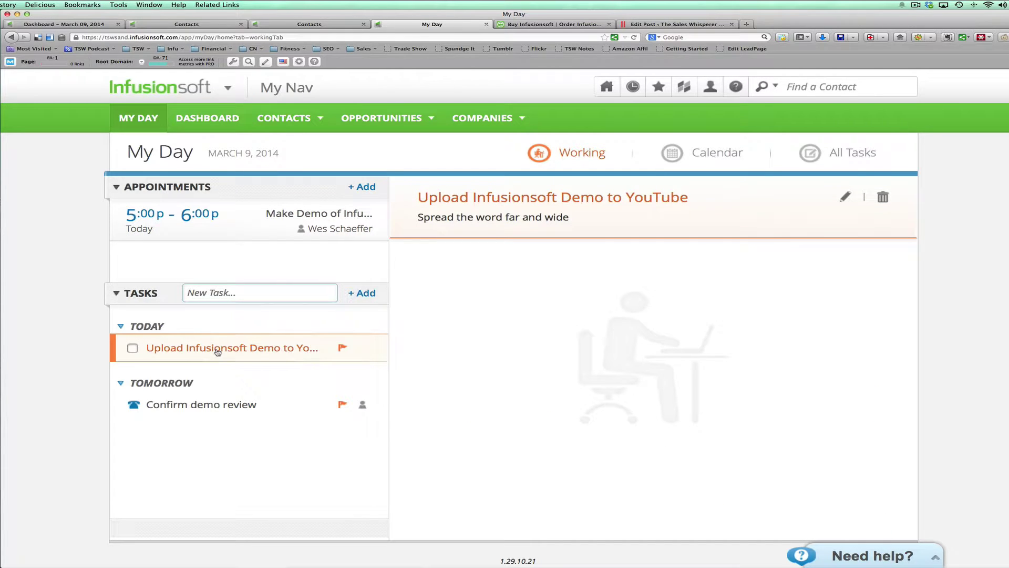
click(845, 197)
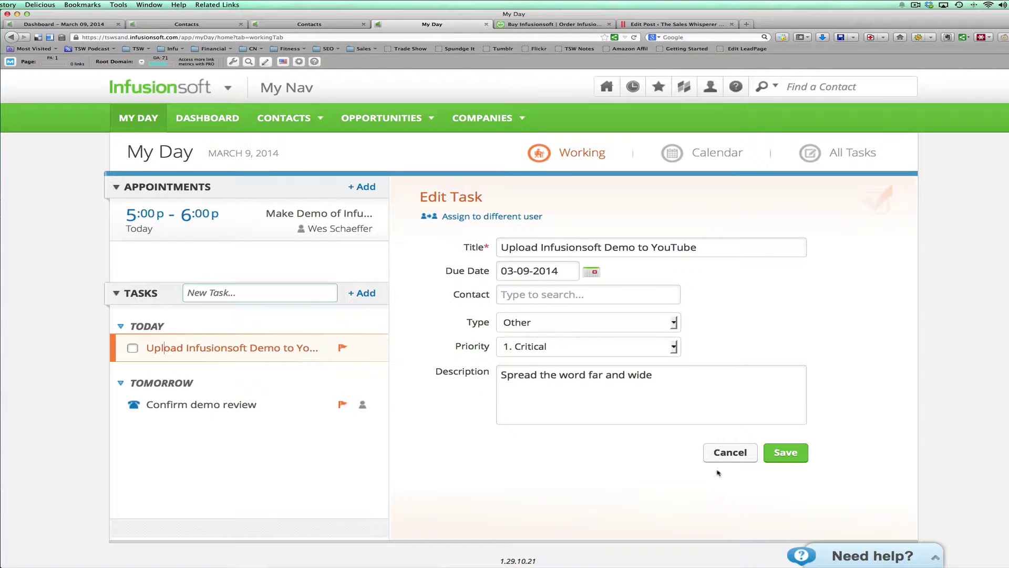
click(730, 453)
- Start a new task for the Make Demo of Infusionsoft appointment's contact, titled "Make video" and due 03-09-2014
click(234, 223)
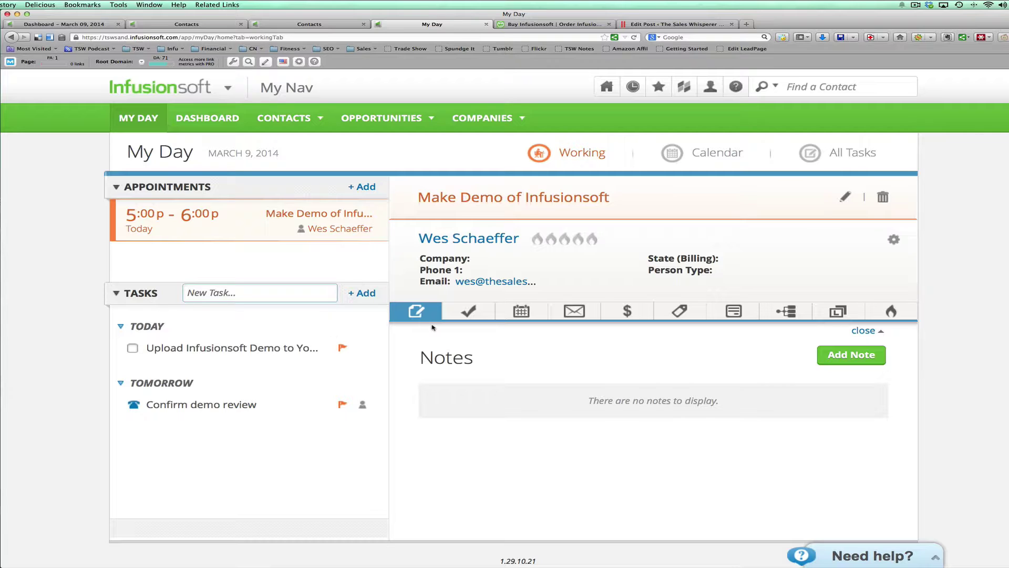
click(475, 315)
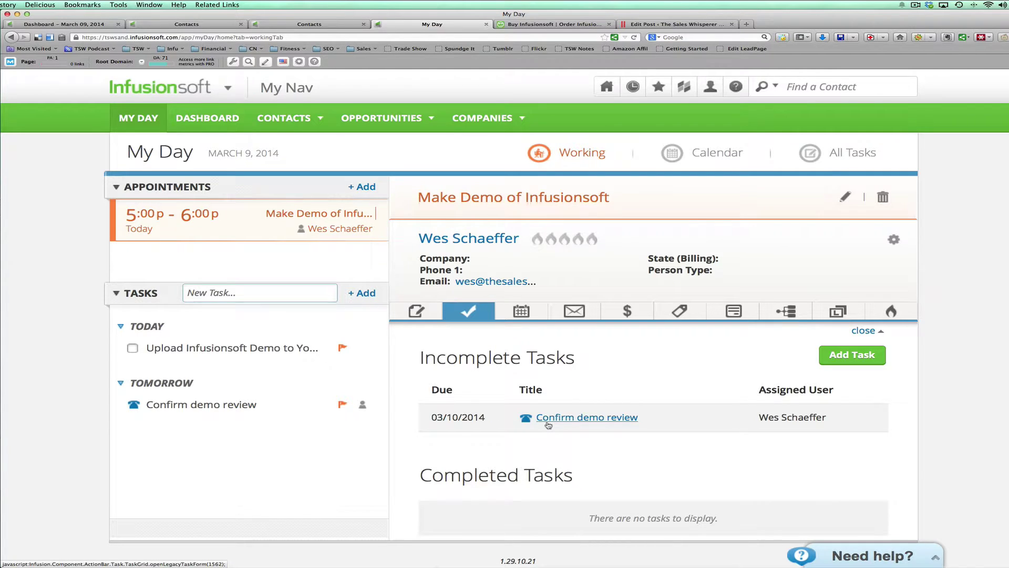
click(866, 357)
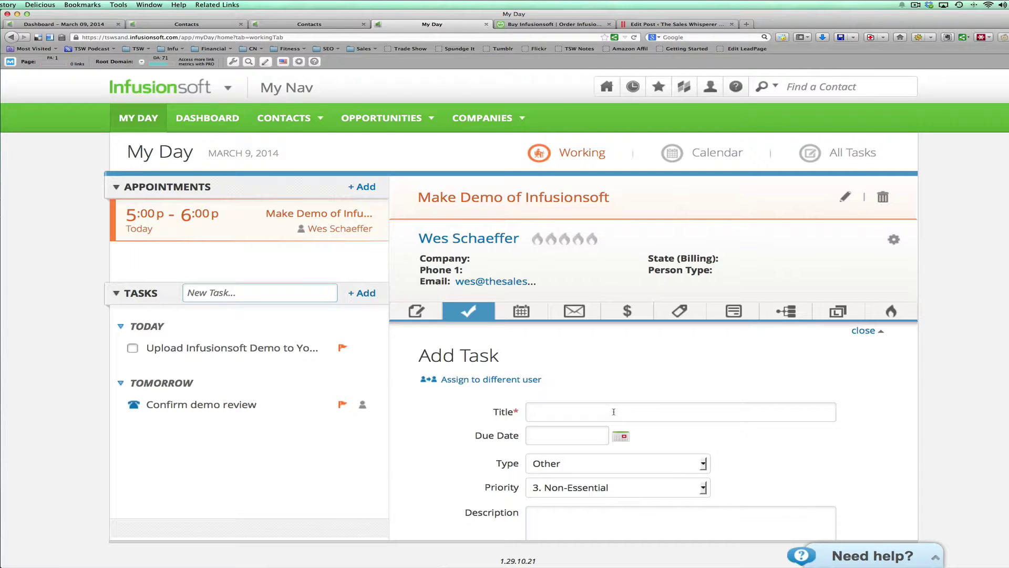
text(Make video)
click(617, 438)
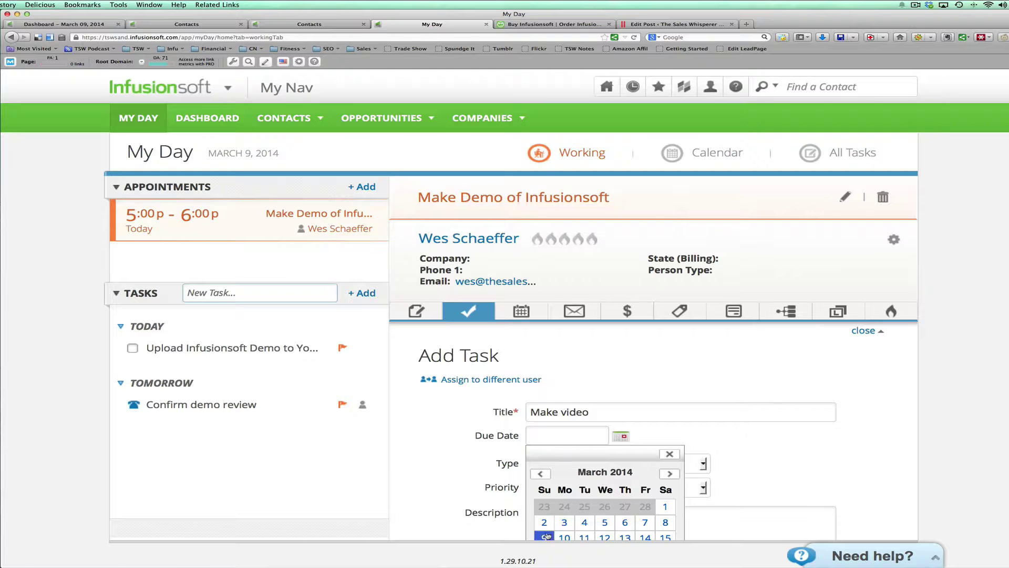
click(547, 536)
- Set the new task's type to Other and priority to 1. Critical, and save it
scroll(813, 439, down, 2)
click(625, 390)
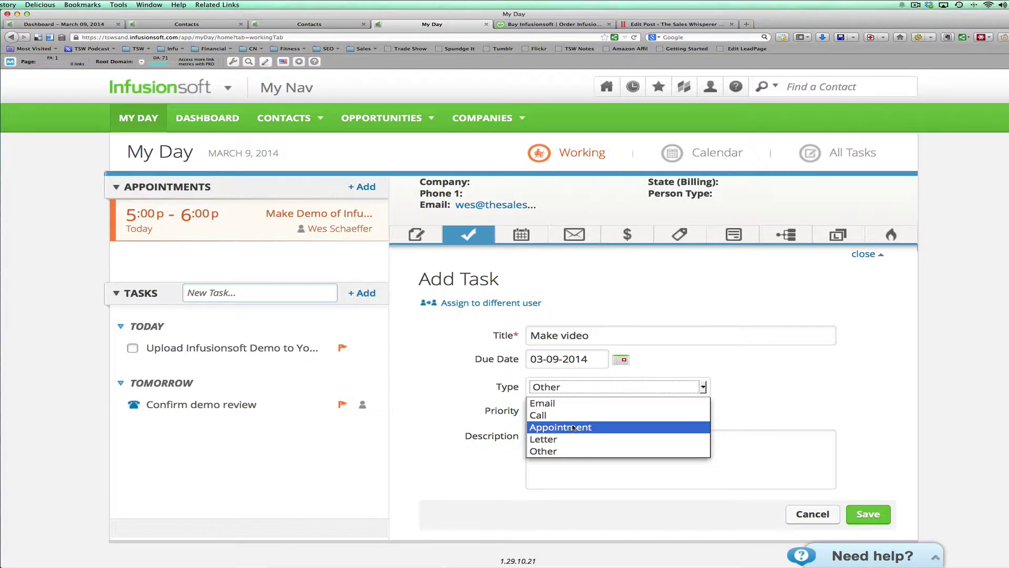
click(565, 452)
click(612, 411)
click(600, 426)
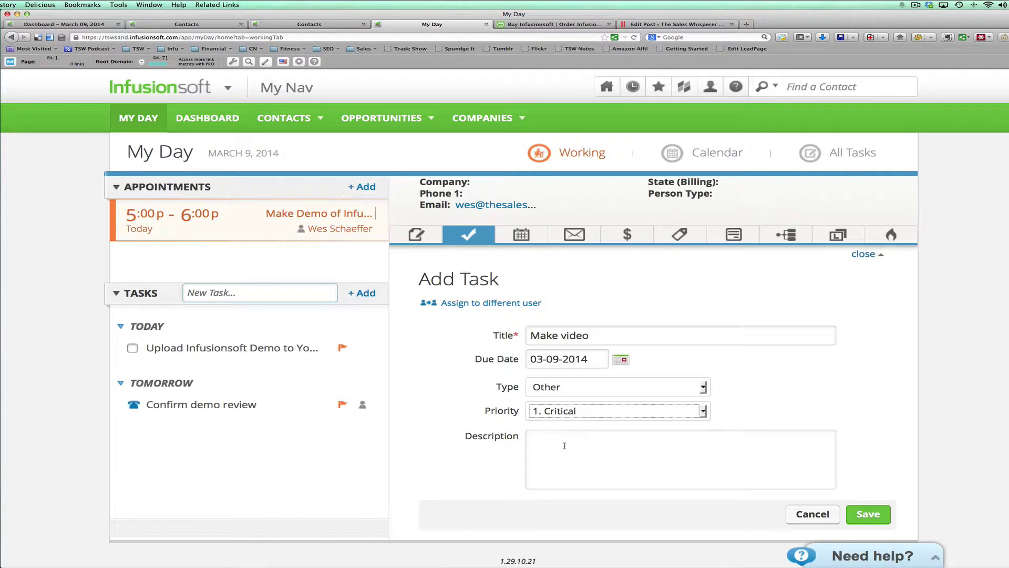
click(564, 445)
click(867, 514)
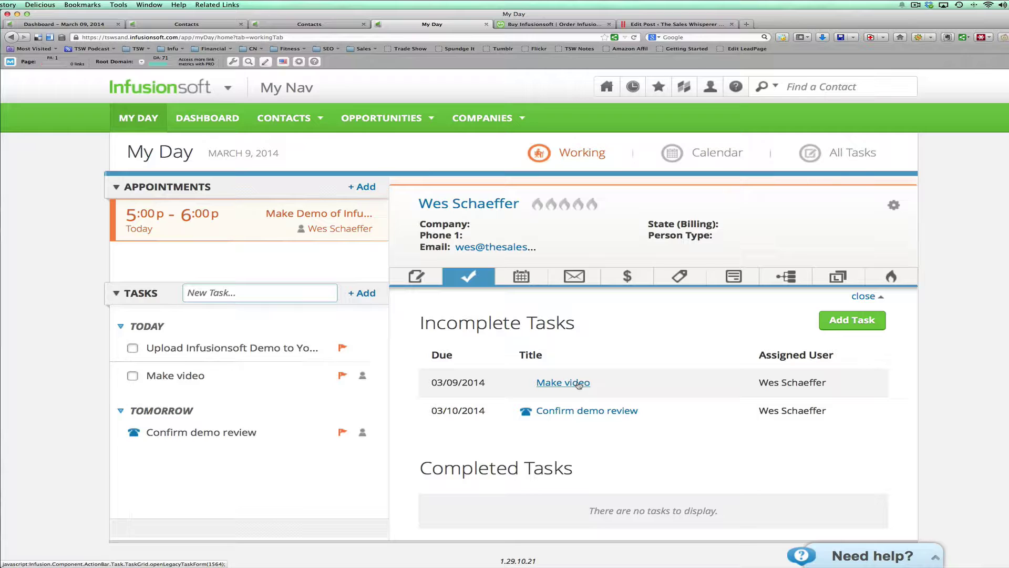
- Complete the Make video task with completion date 03-09-2014 and the creation note "Video done. Up for an Academy Award."
click(579, 385)
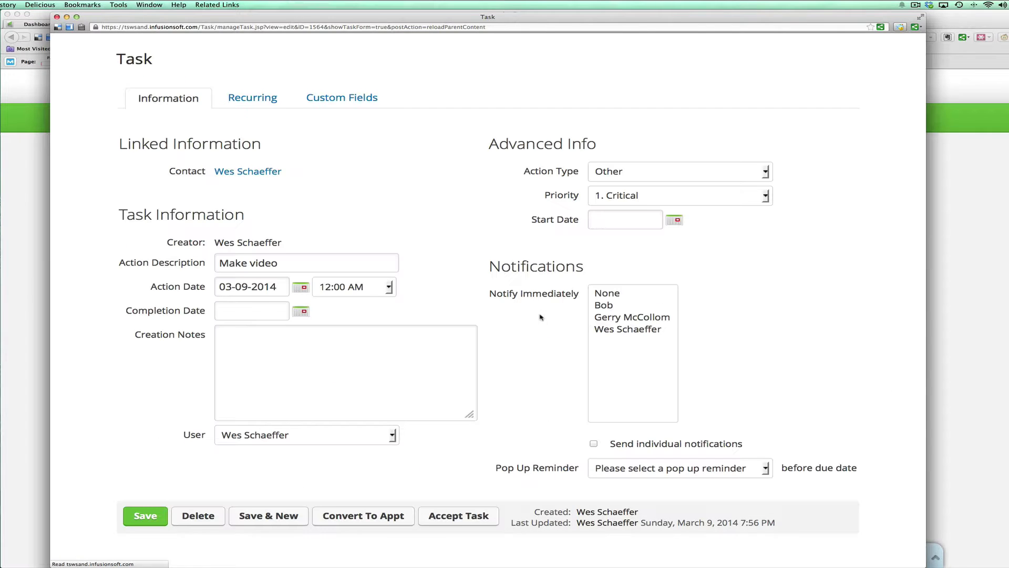
click(310, 309)
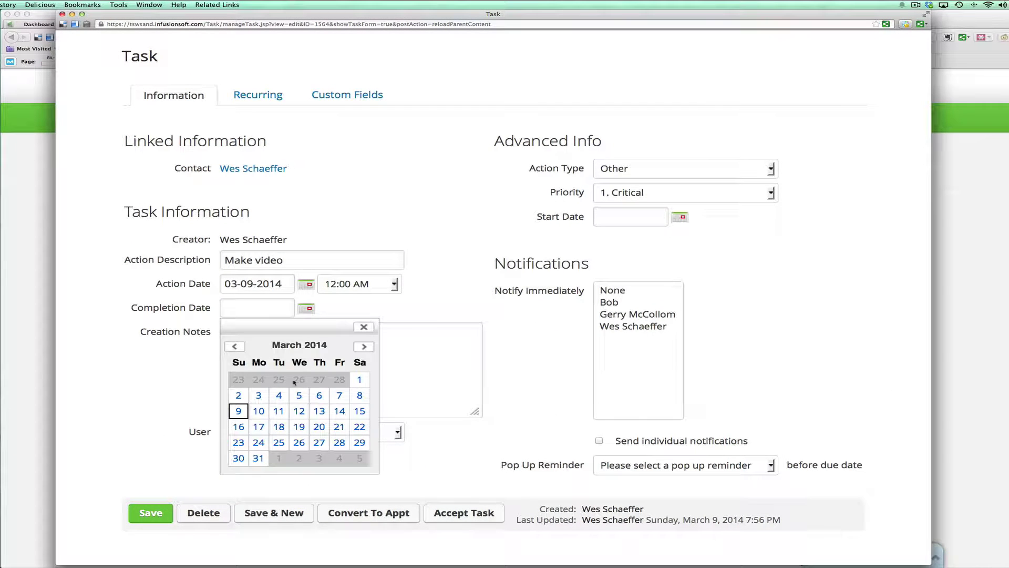
click(240, 408)
click(363, 364)
text(Video)
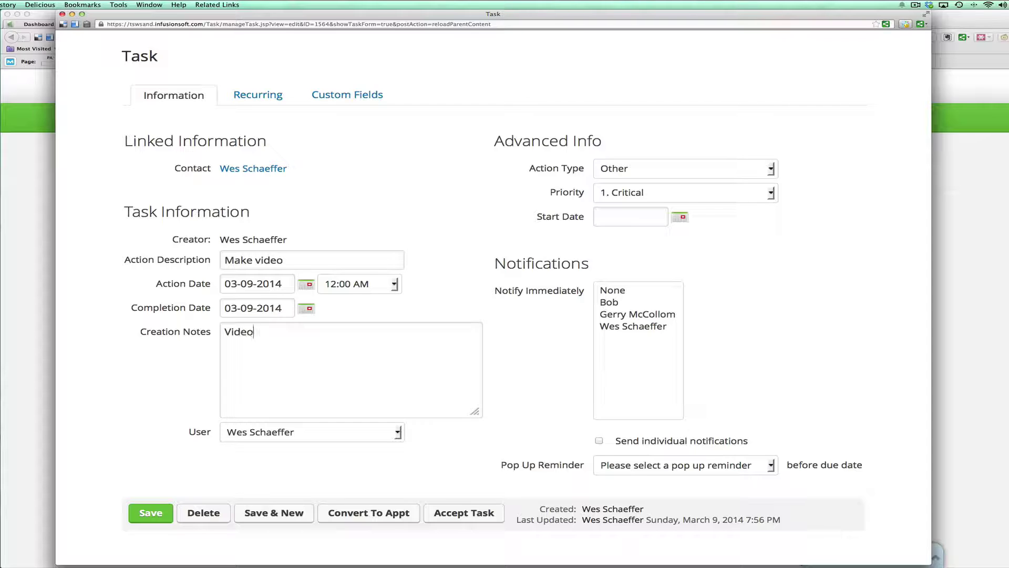
text( done. Up for an Academy )
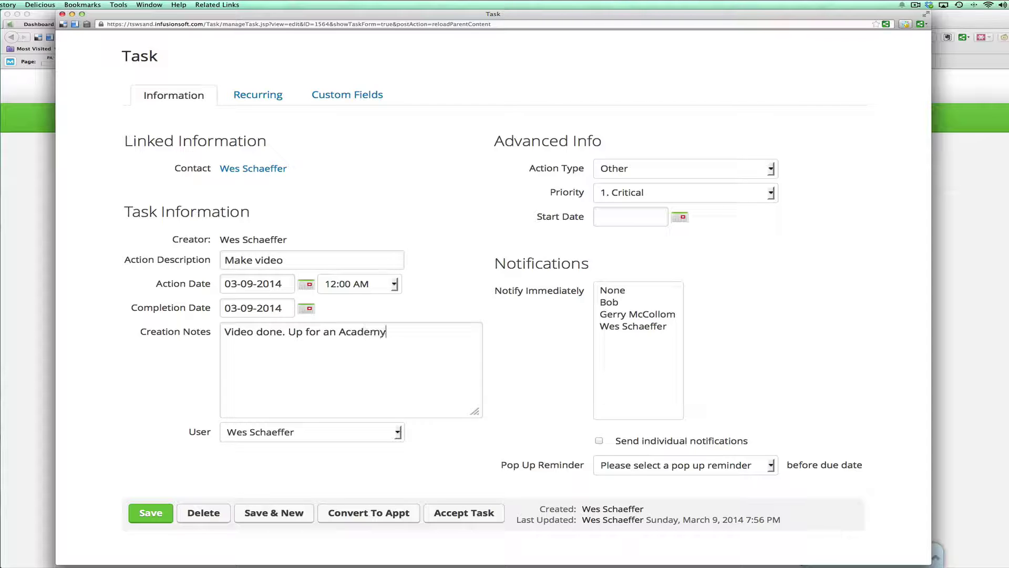
text(Award.)
click(152, 518)
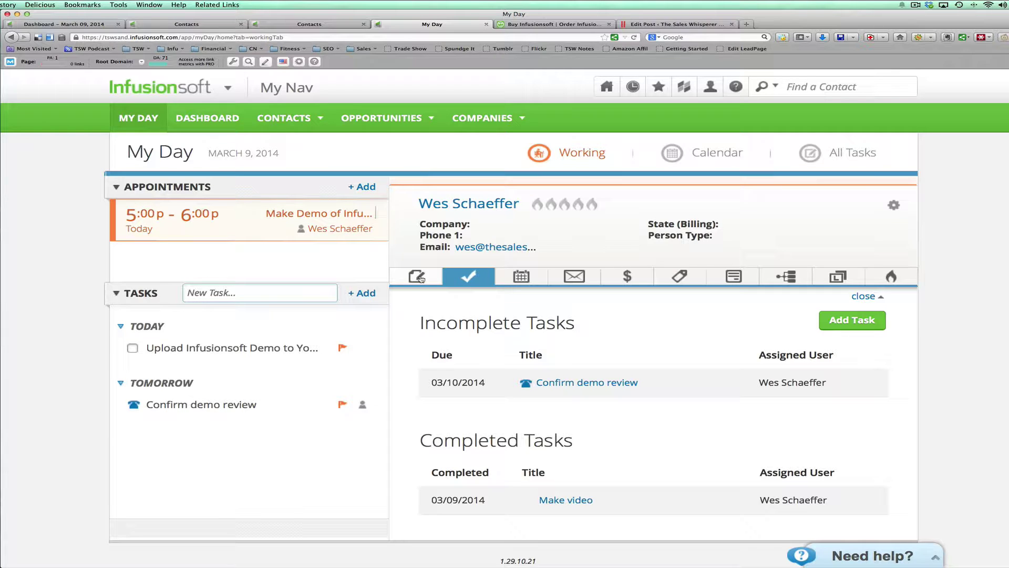
- Start a new appointment for the contact, with a title about calling him and telling him his hair looks nice
click(520, 279)
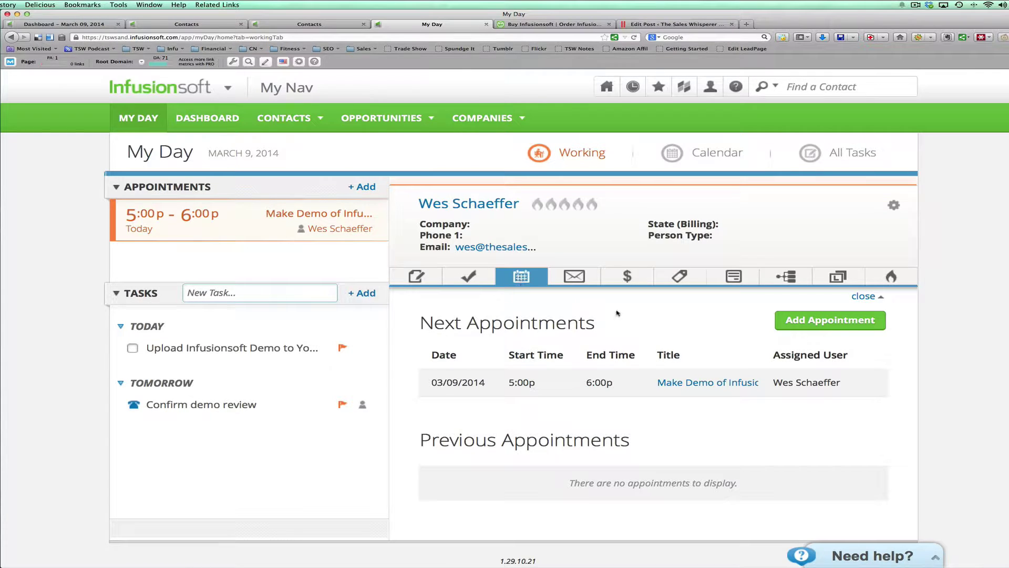
click(829, 321)
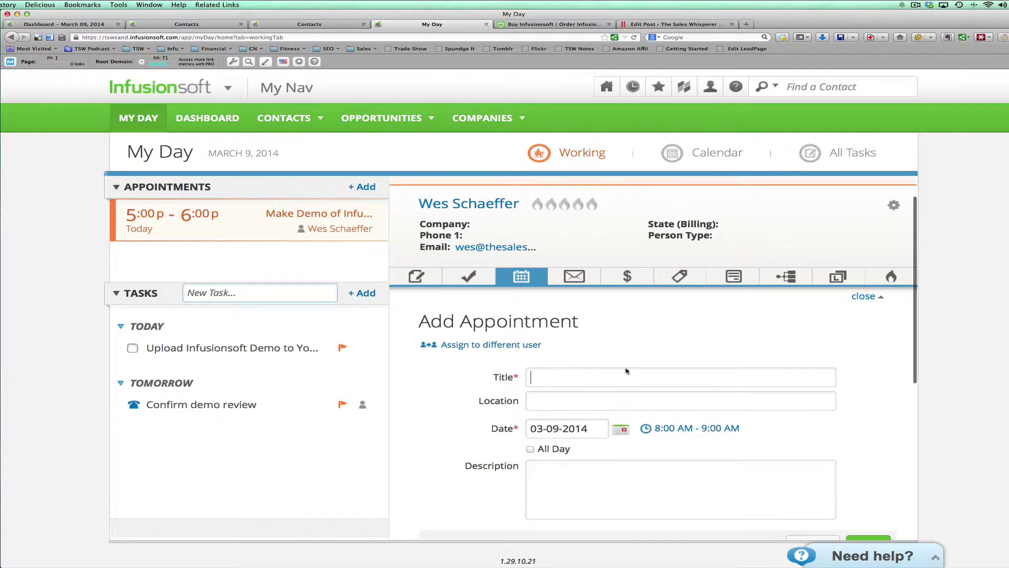
text(Call )
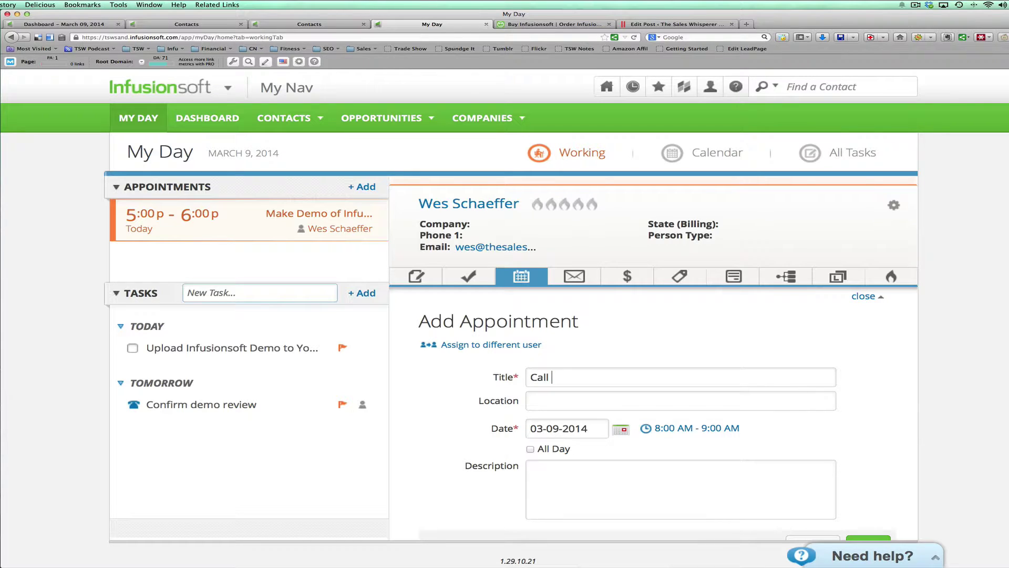
text(Wes and tell him his hair )
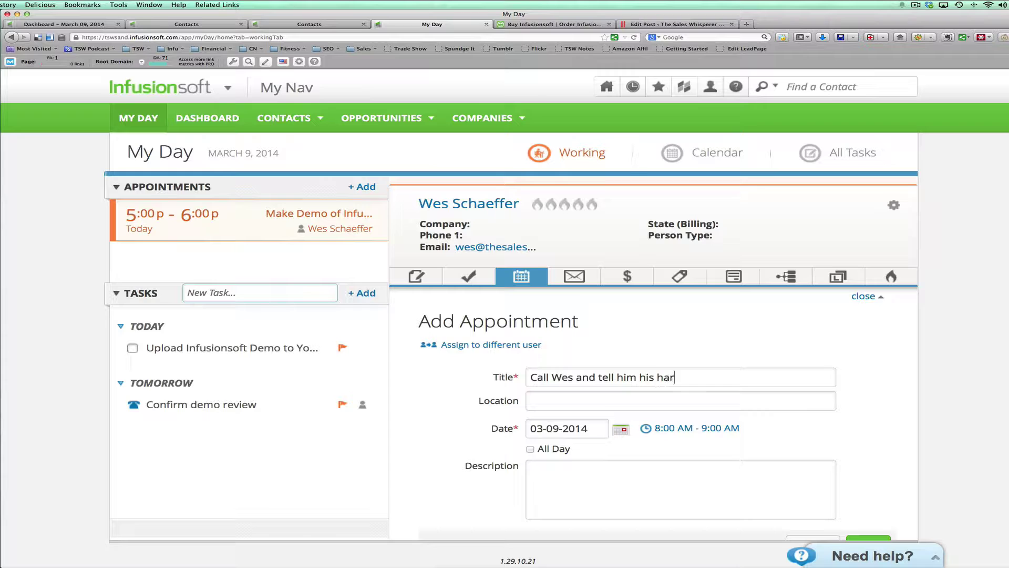
text(looks nice)
- Set the new appointment's date to 03-10-2014 and save the appointment
click(623, 435)
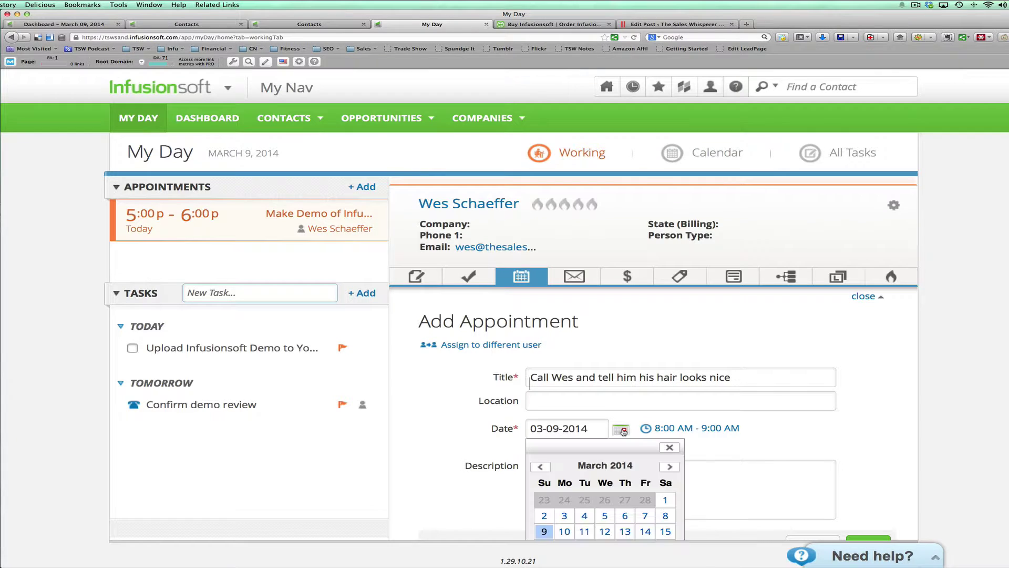
click(564, 532)
scroll(807, 445, down, 2)
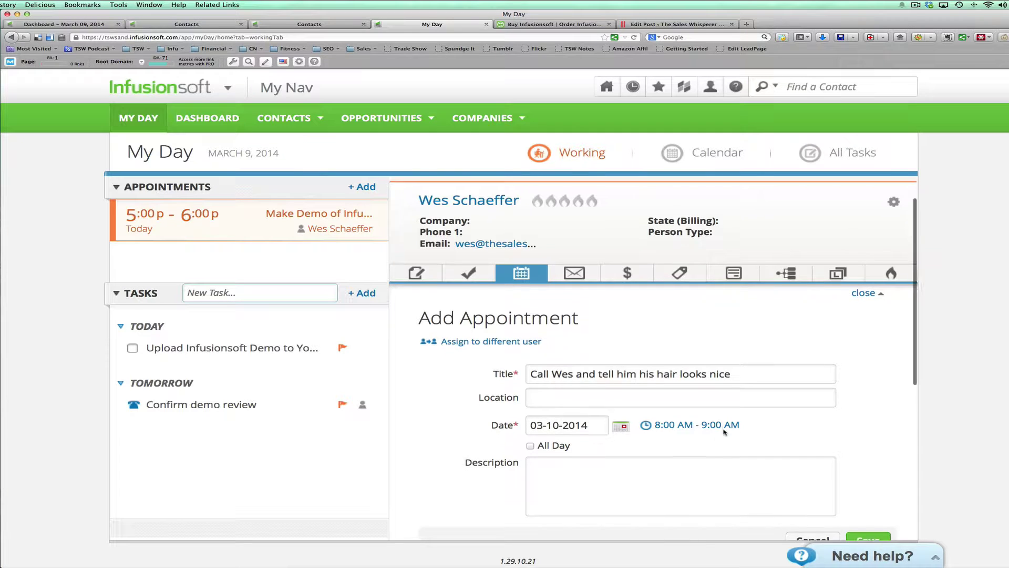
click(881, 500)
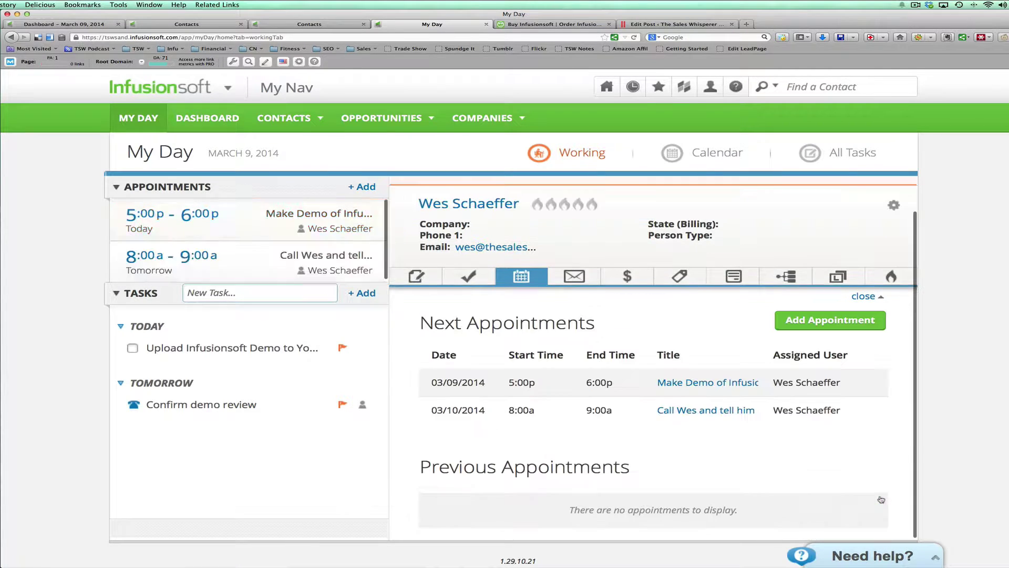
- Review the contact's email history, examining the sent dates, open statuses and subjects
click(571, 312)
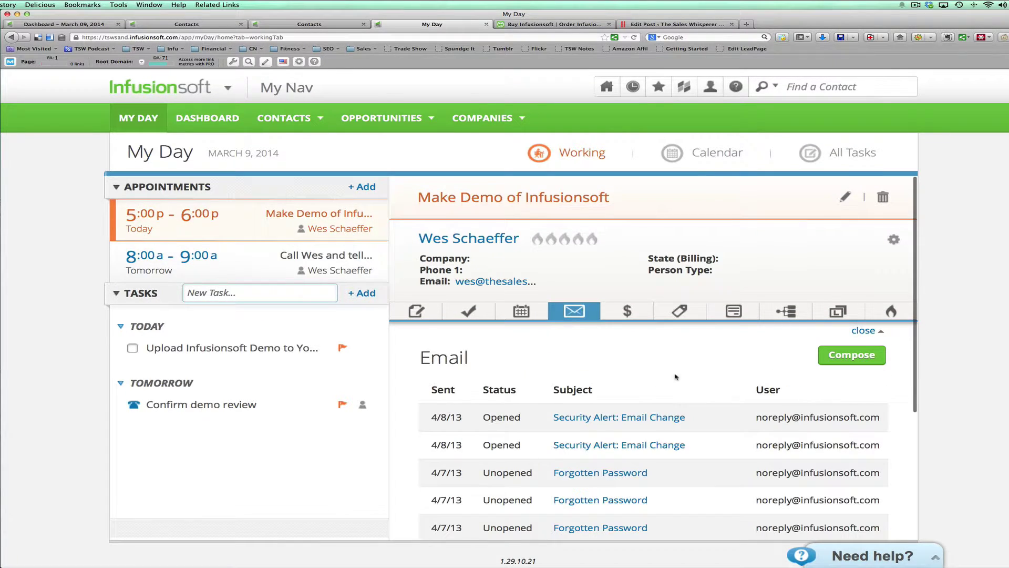
scroll(679, 379, down, 3)
scroll(662, 454, down, 2)
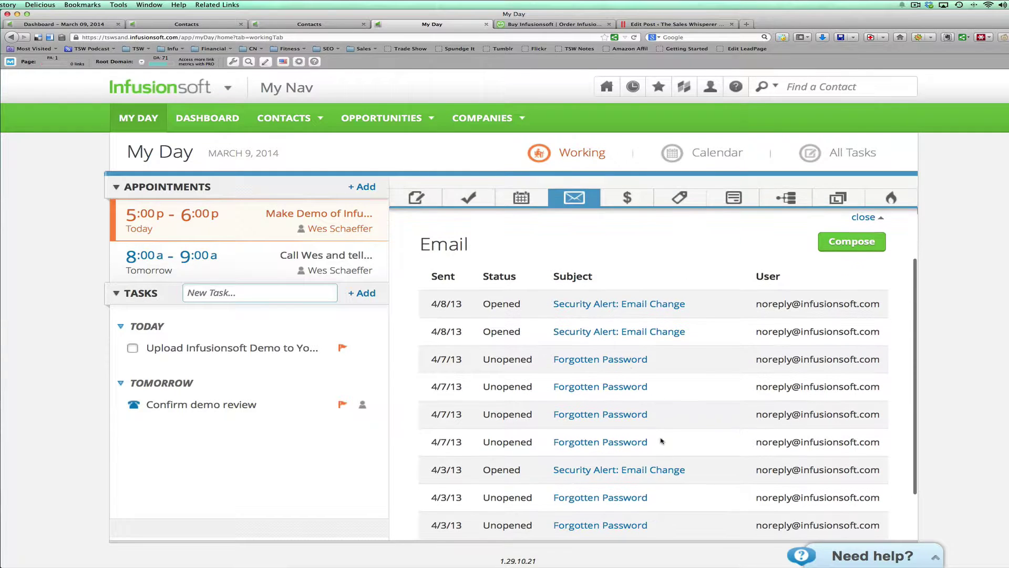
scroll(630, 366, down, 3)
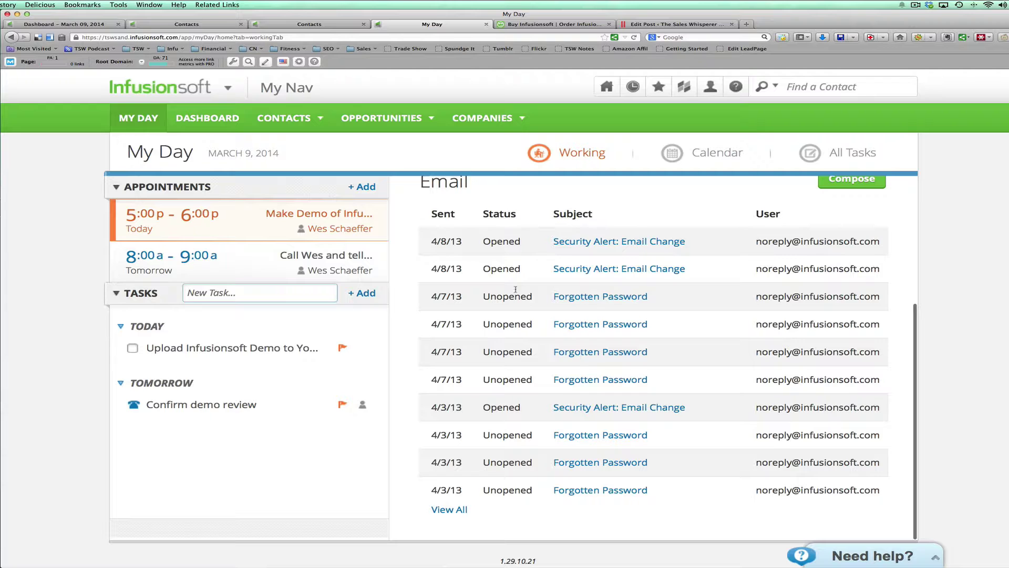
scroll(534, 313, up, 1)
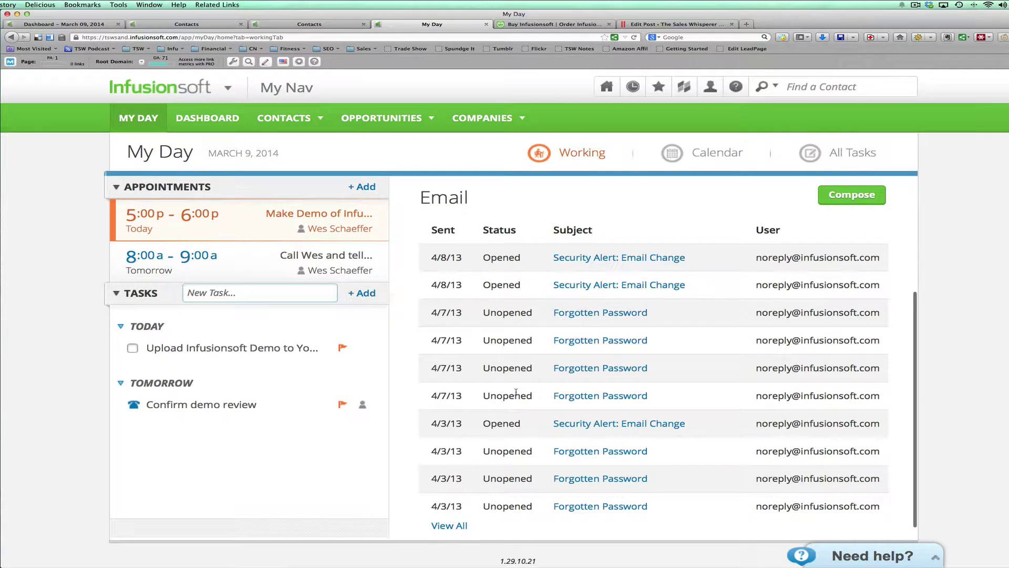
scroll(516, 392, up, 5)
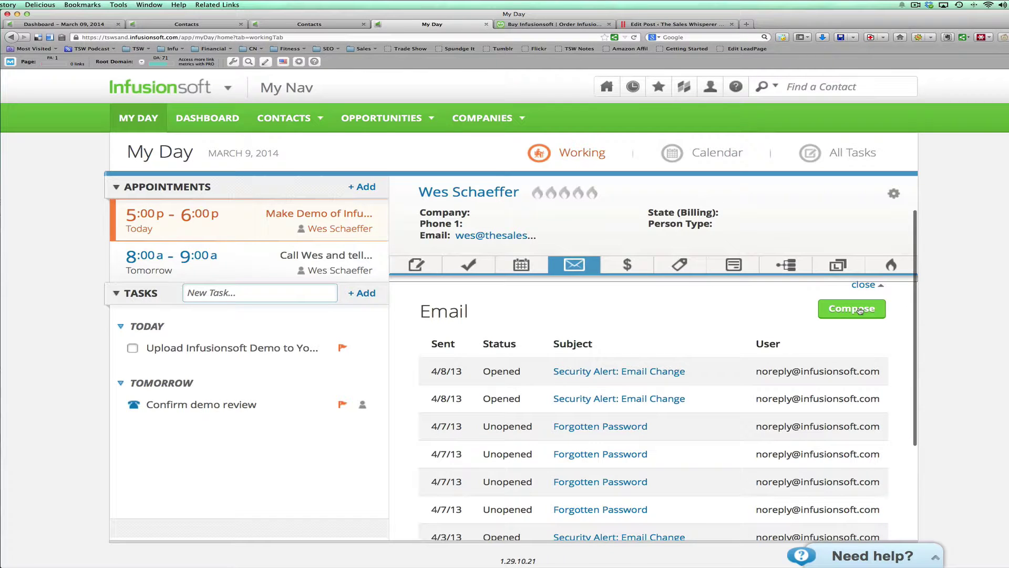
scroll(860, 311, up, 1)
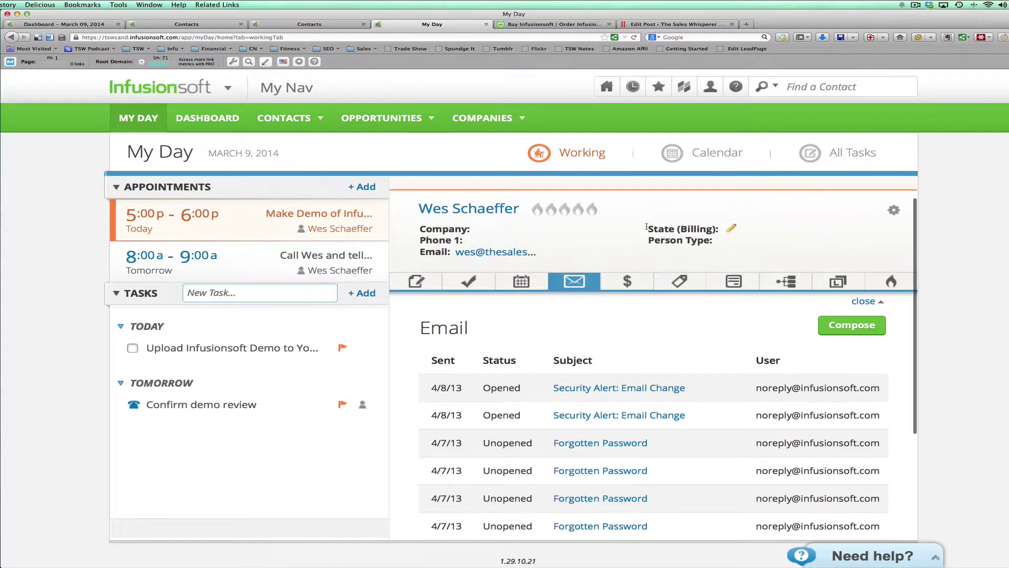
- Start a new quote for the contact and add the first TEST ONE SERVER VIRTUALIZATION product offered
click(631, 282)
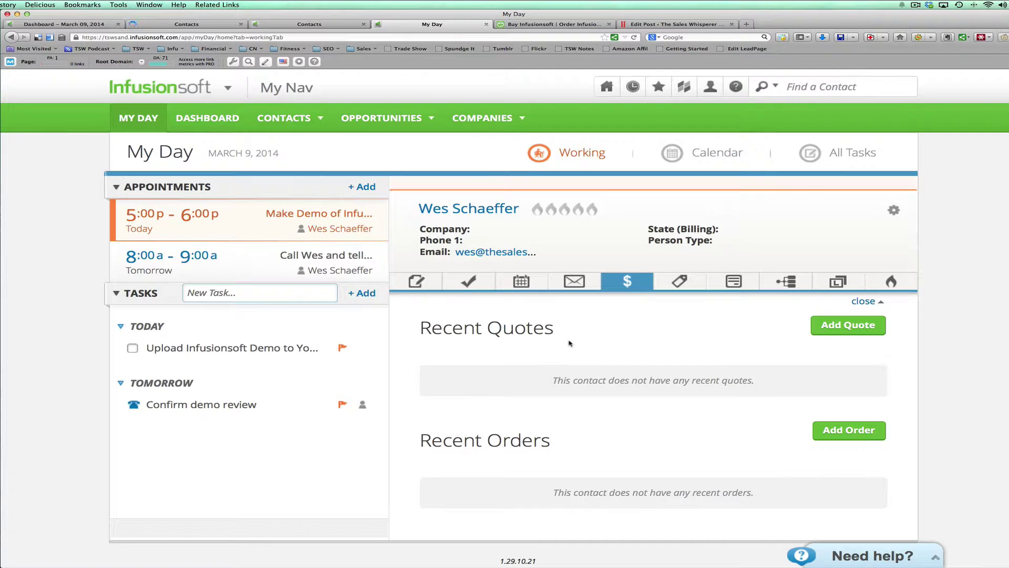
click(840, 326)
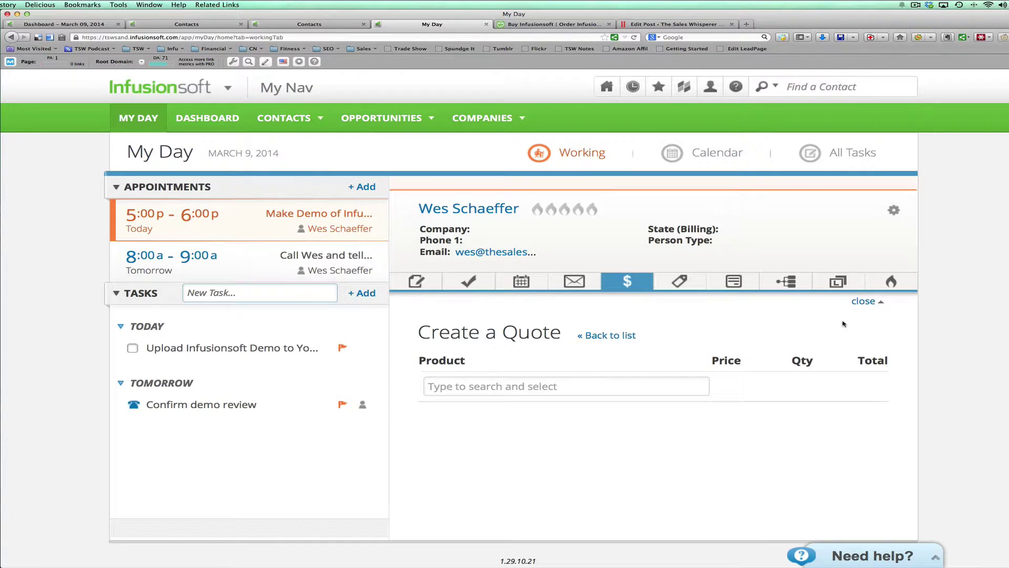
click(567, 389)
text(a)
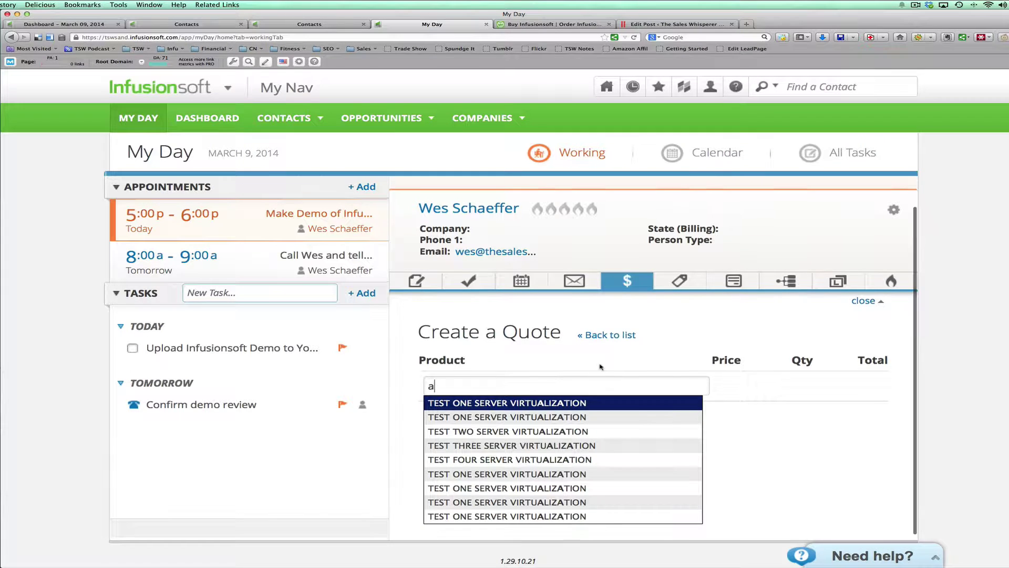
scroll(577, 472, down, 2)
scroll(577, 472, down, 3)
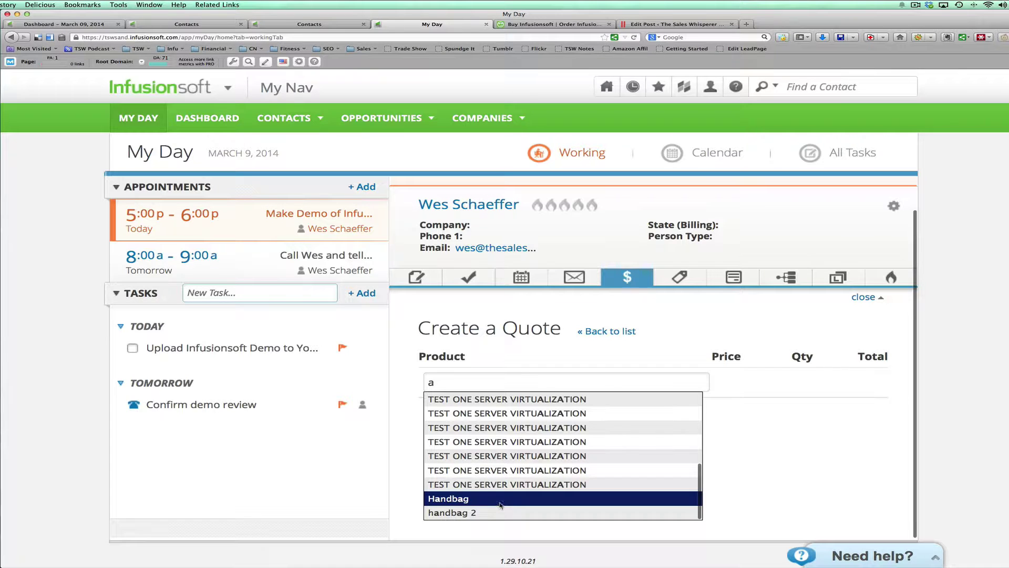
scroll(500, 505, up, 5)
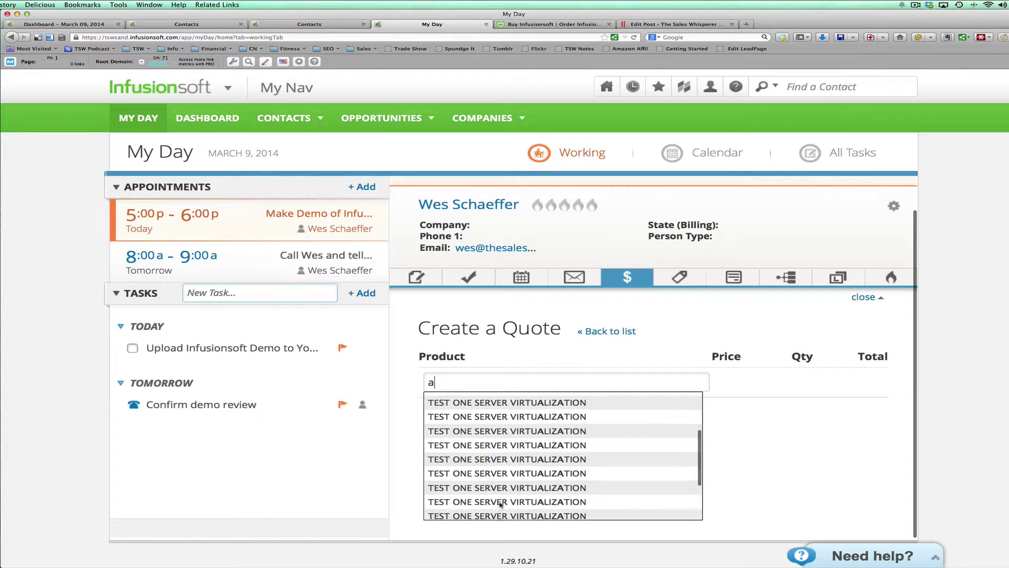
click(486, 399)
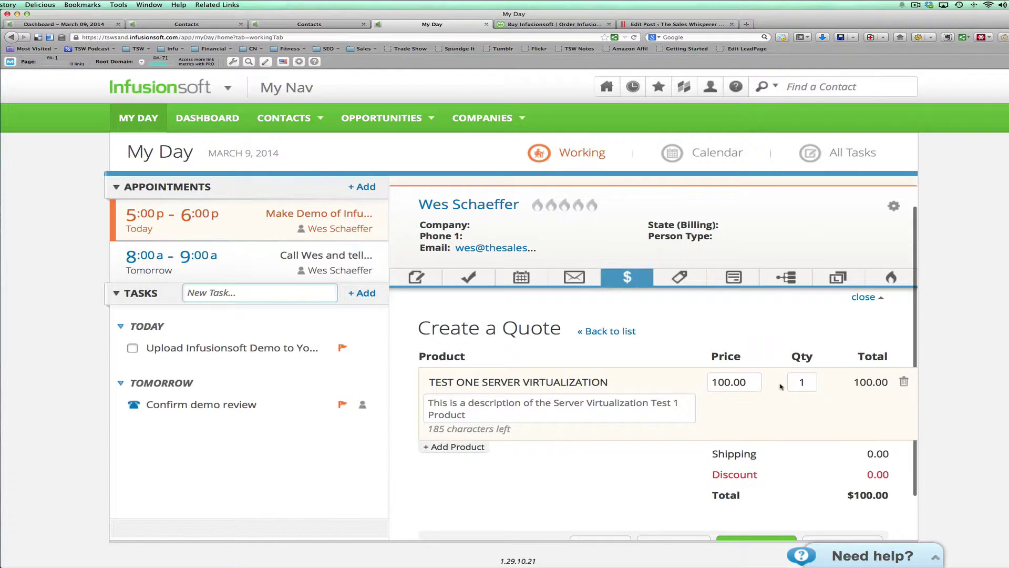
- Set the quantity of the TEST ONE SERVER VIRTUALIZATION product in the quote to 2
double_click(799, 383)
text(2)
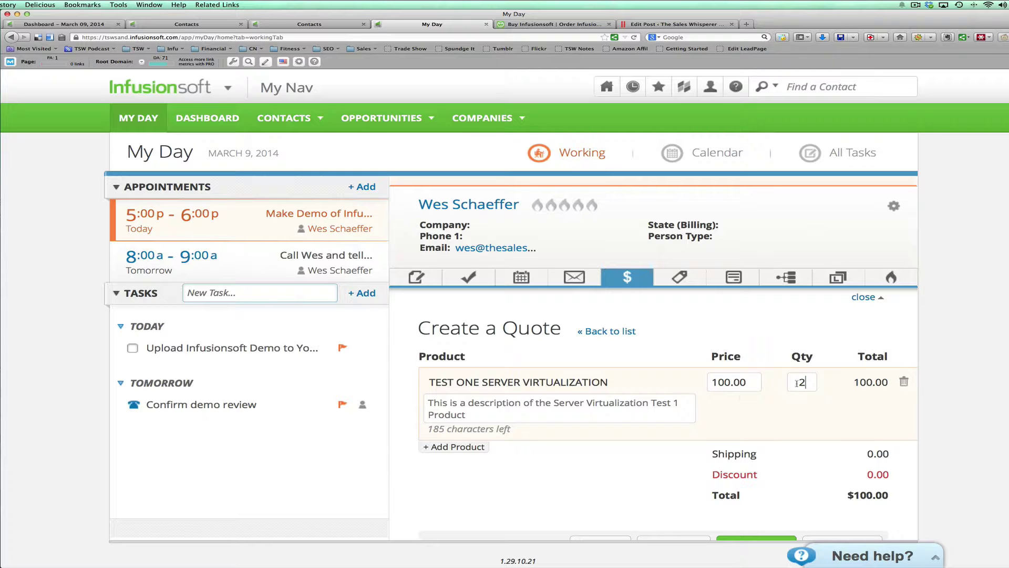
click(565, 410)
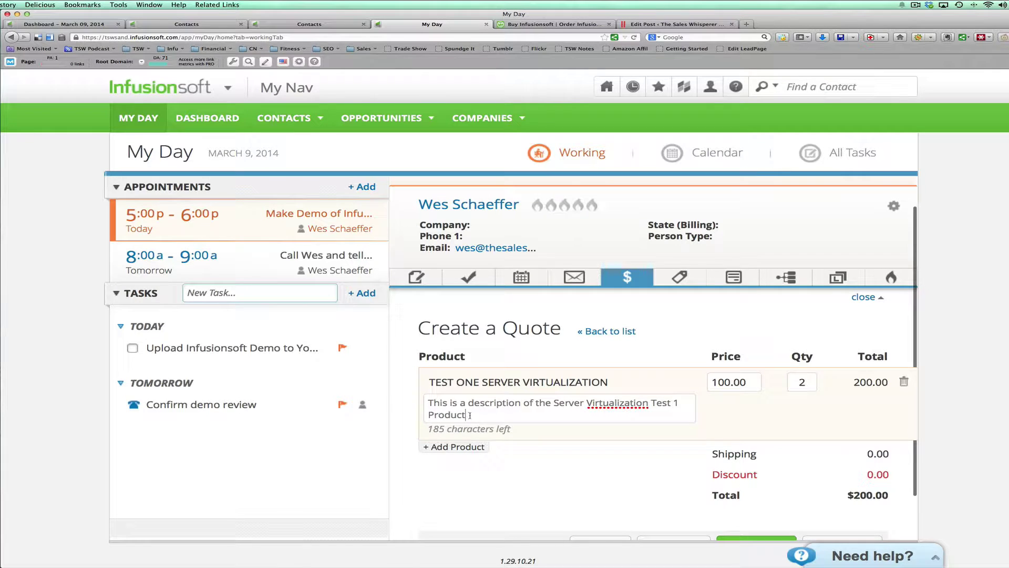
click(660, 470)
- Preview the quote, return to My Day and close the preview page
scroll(663, 469, down, 2)
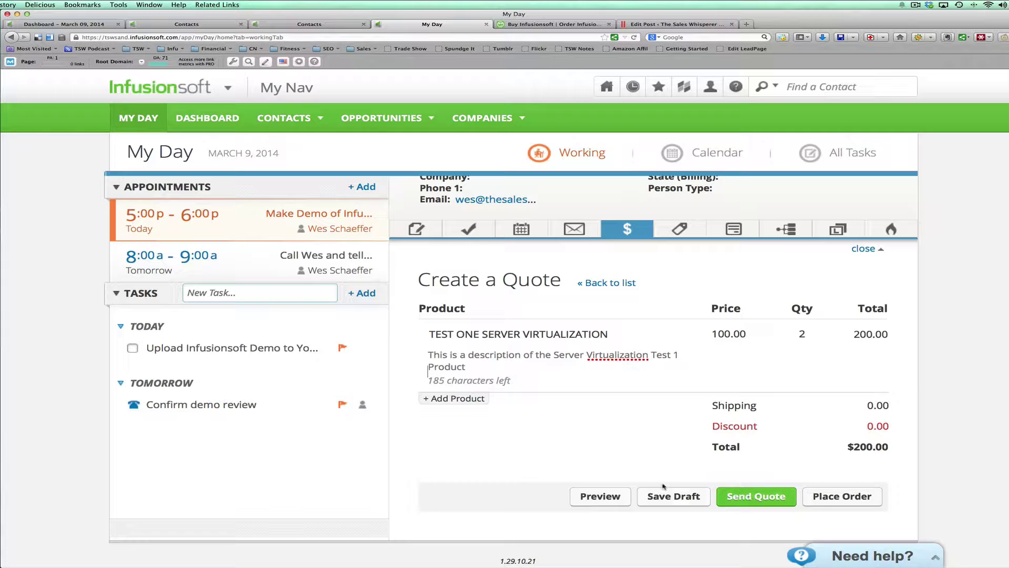
click(602, 496)
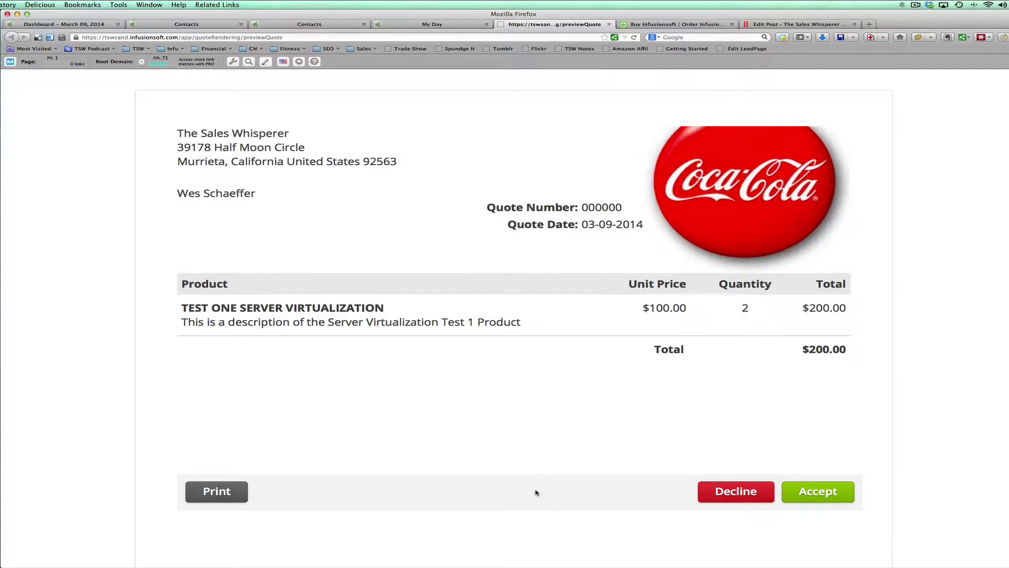
click(448, 26)
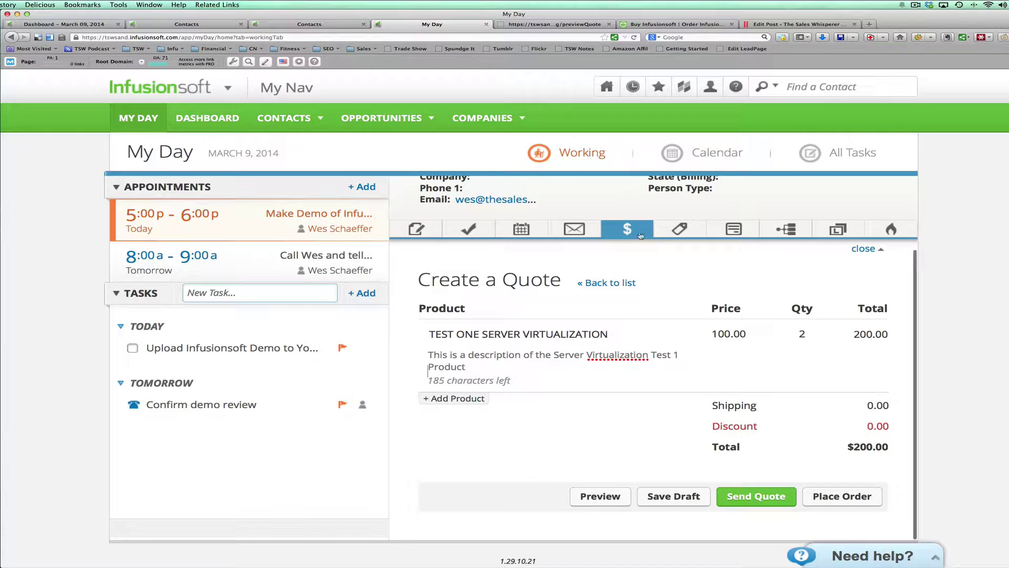
click(608, 24)
scroll(468, 251, up, 2)
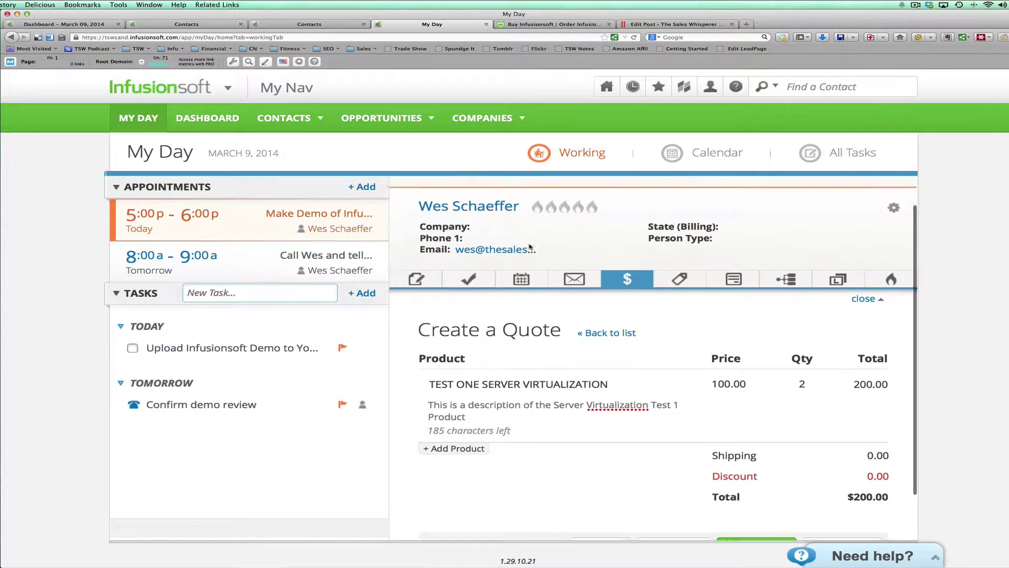
scroll(463, 239, up, 1)
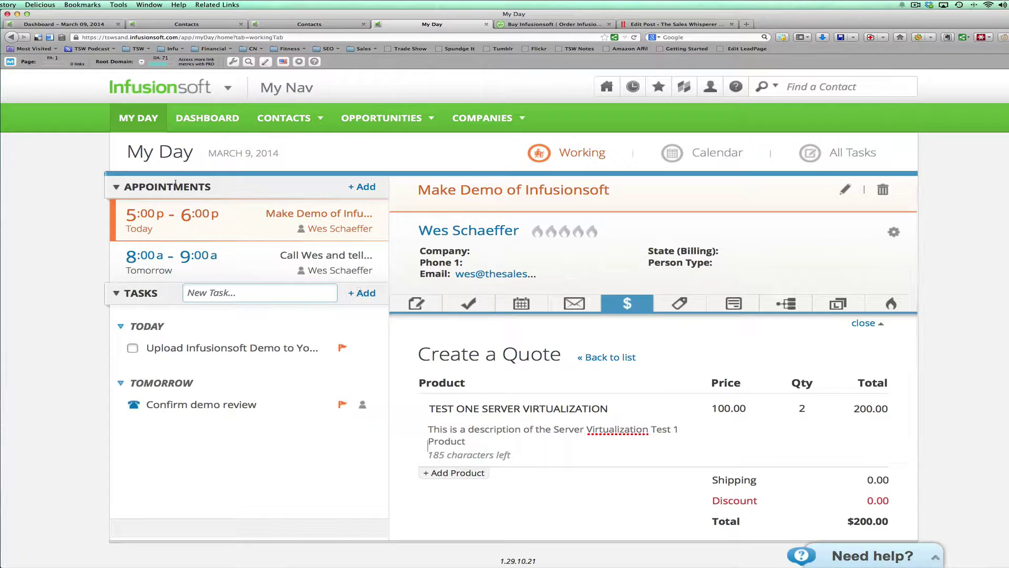
- Apply the Blues Guitar Newsletter tag to the contact
click(678, 303)
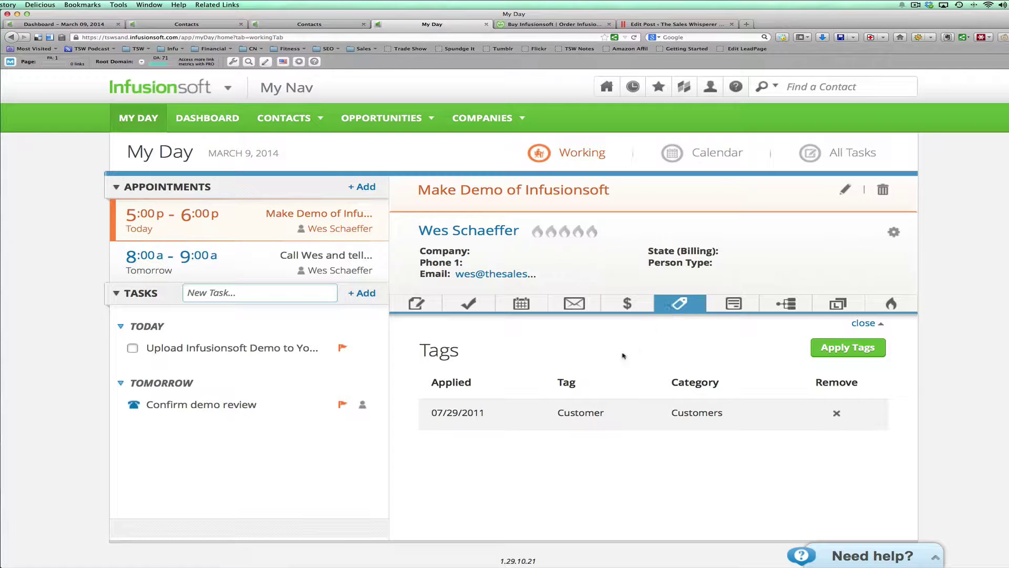
scroll(623, 358, down, 1)
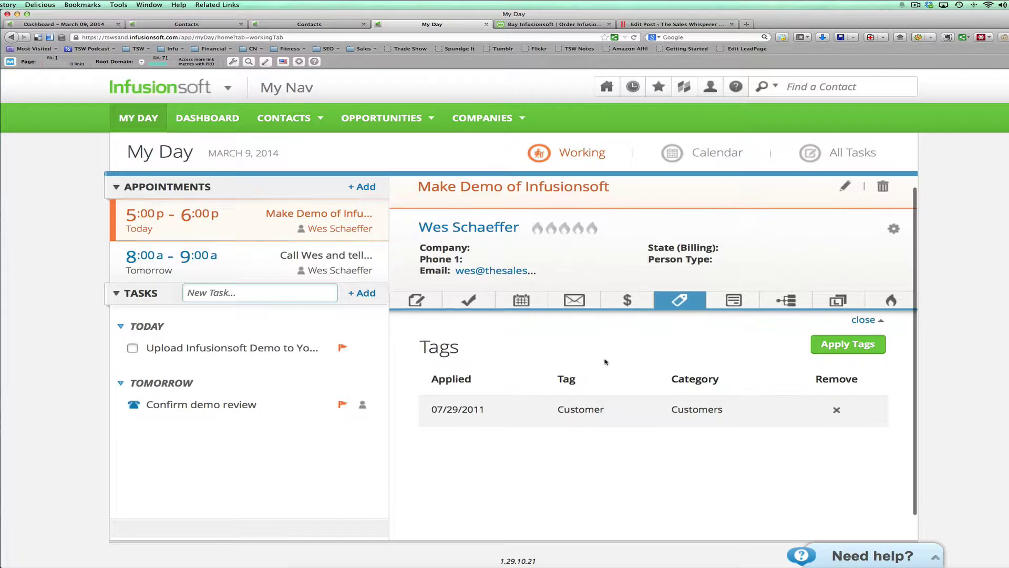
click(858, 350)
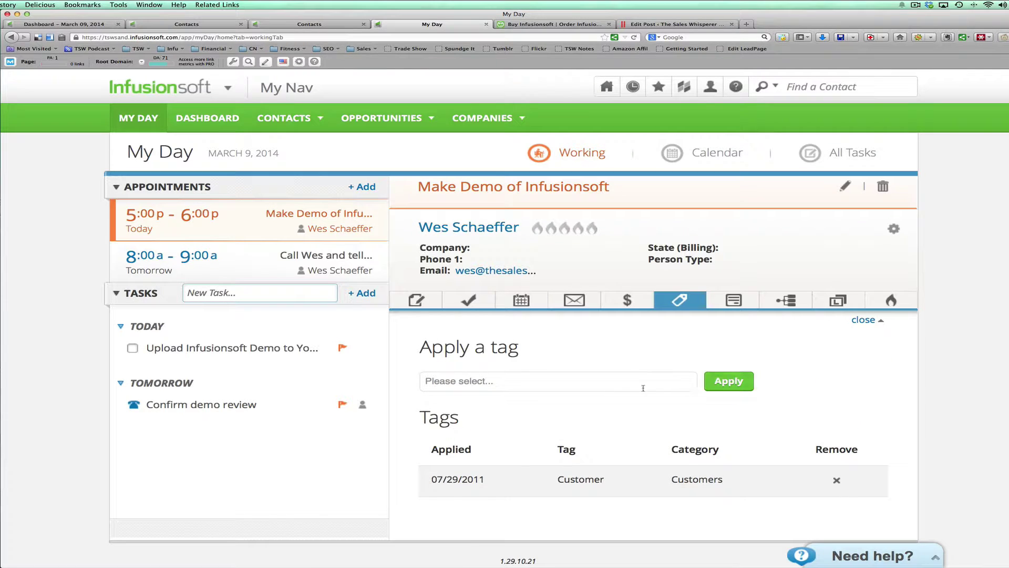
click(643, 388)
scroll(600, 405, down, 1)
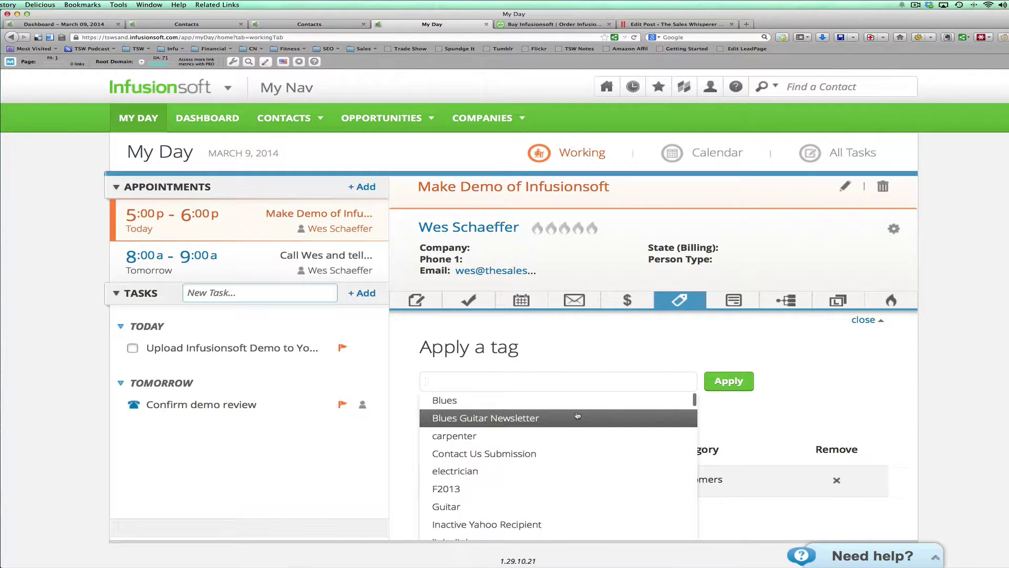
click(483, 424)
click(731, 380)
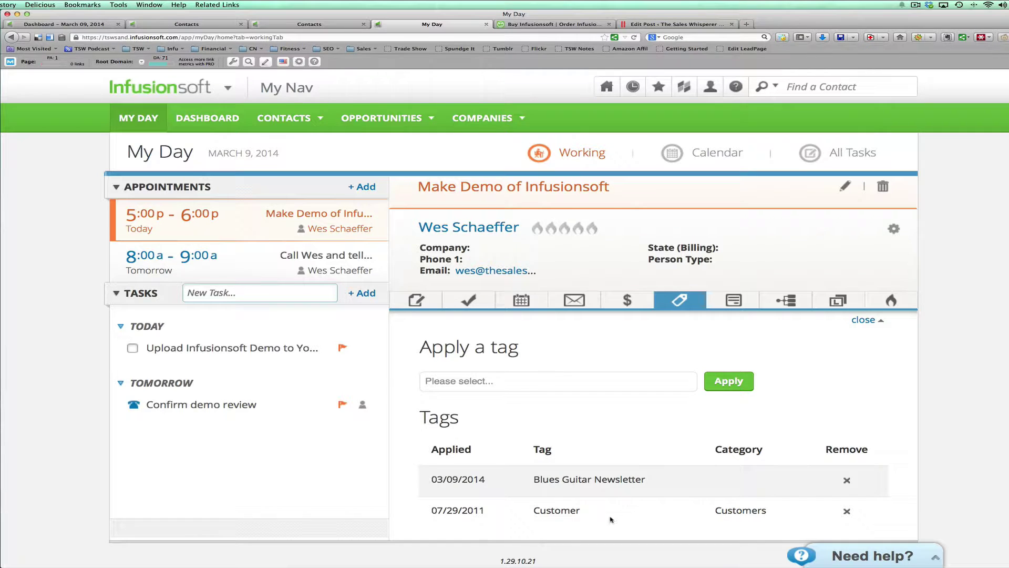
- Apply the Piano tag to the contact
scroll(621, 514, down, 1)
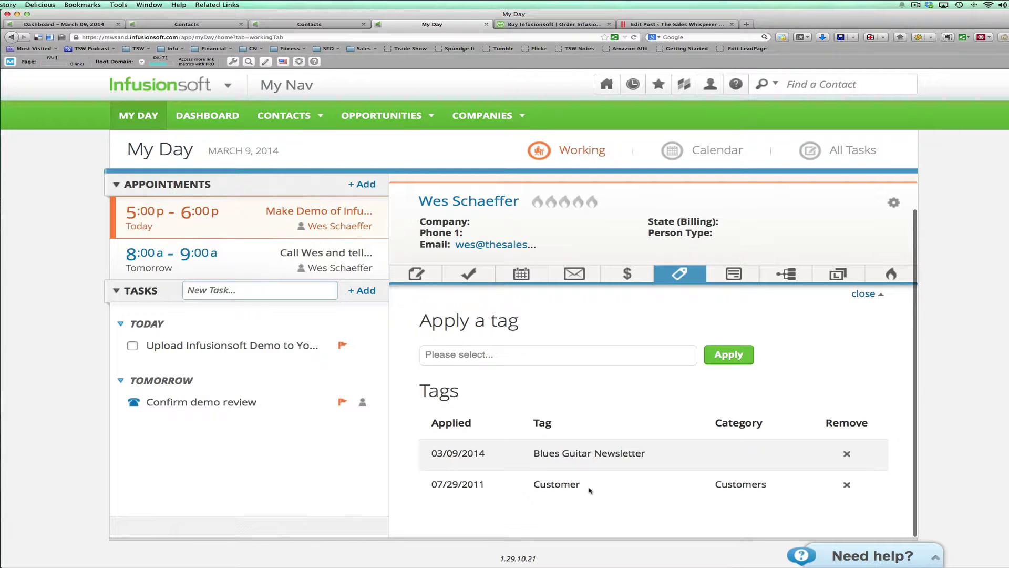
click(510, 354)
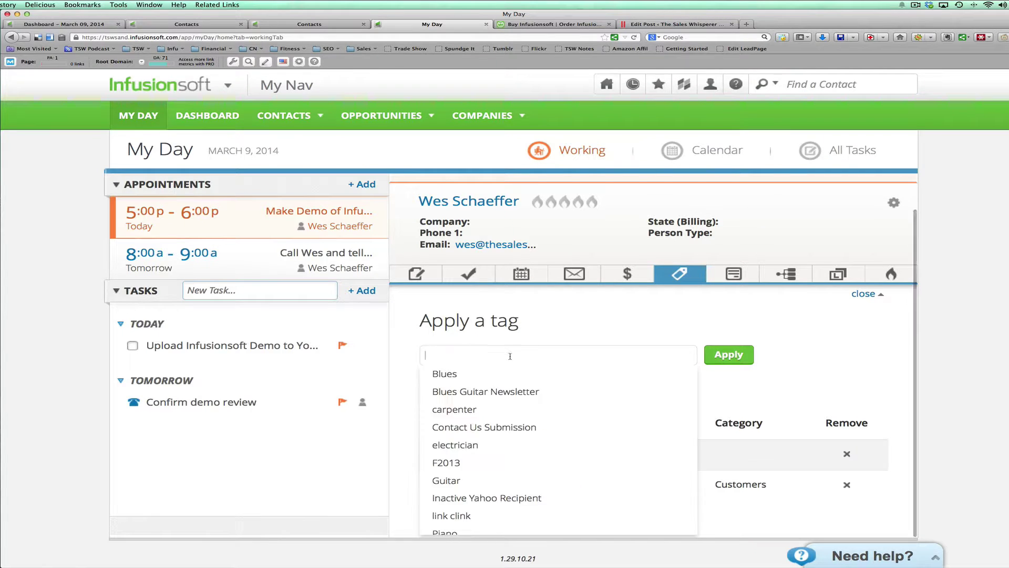
scroll(523, 377, down, 3)
scroll(525, 382, down, 3)
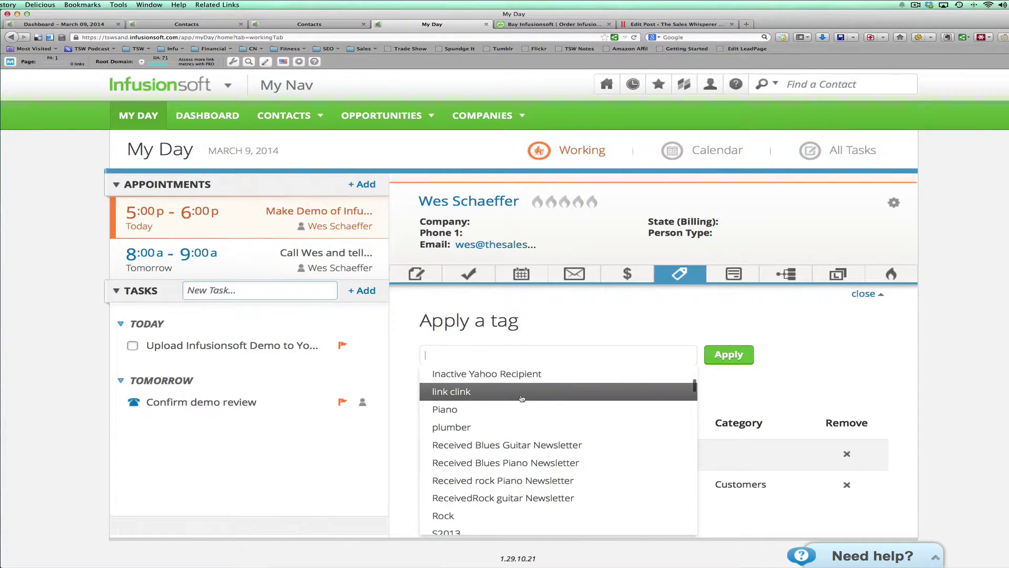
click(474, 379)
click(728, 354)
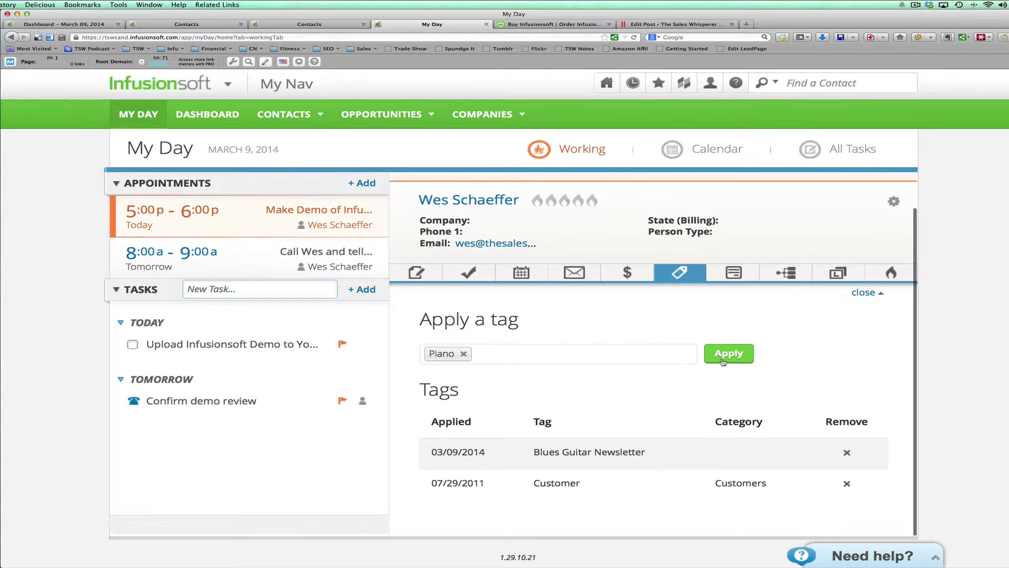
- View the contact's form submissions and check which internal forms can be filled out
click(730, 276)
click(694, 318)
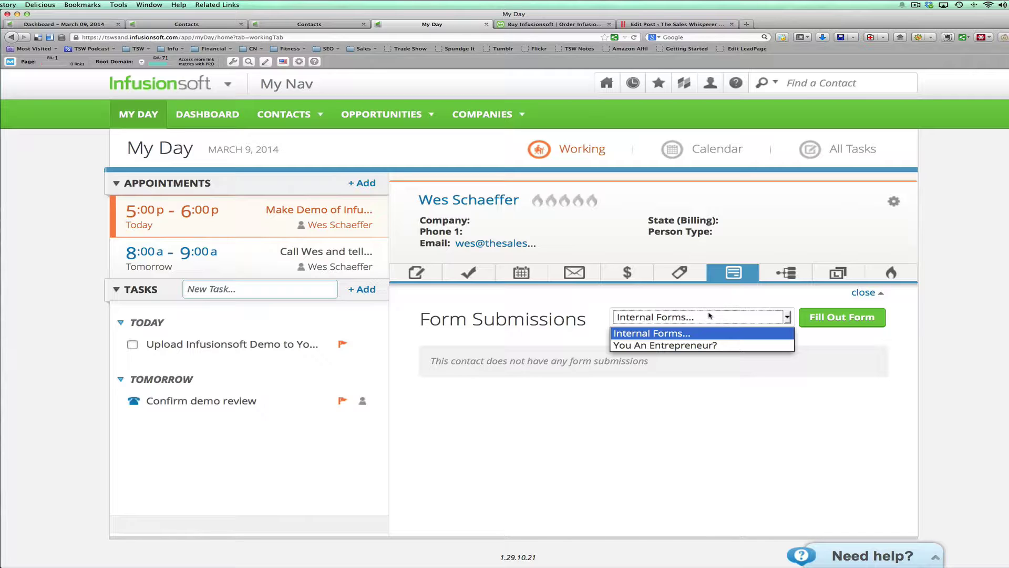
click(81, 25)
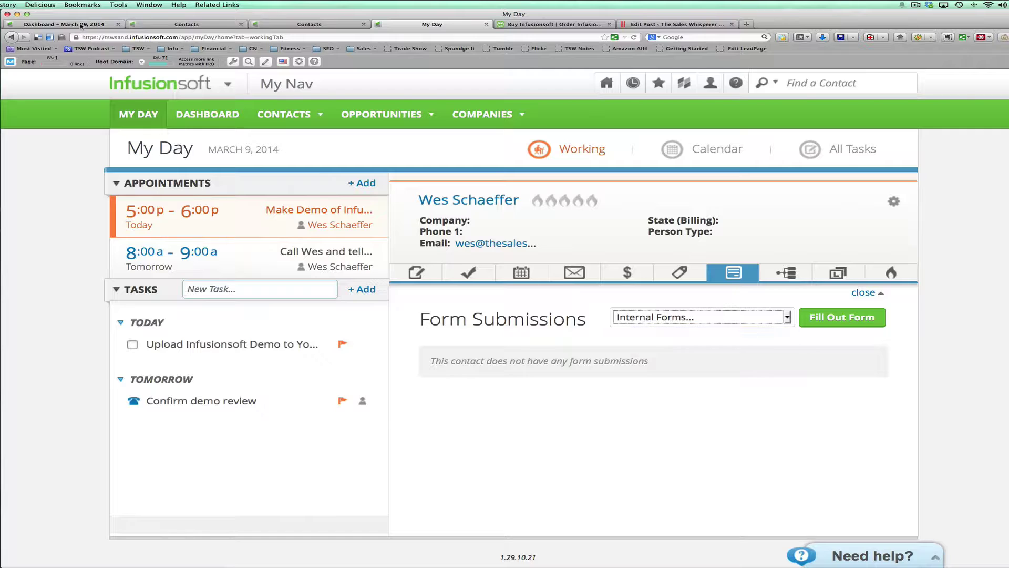
- From the Dashboard page, open the Demo campaign in Campaign Builder and look over its sequences and goals
click(78, 26)
mouse_move(240, 83)
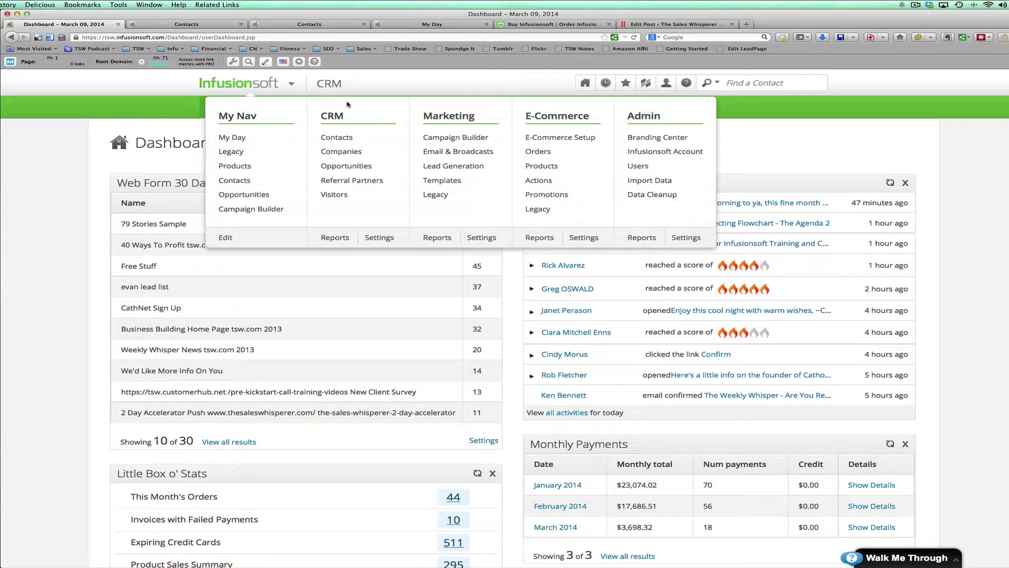
click(457, 137)
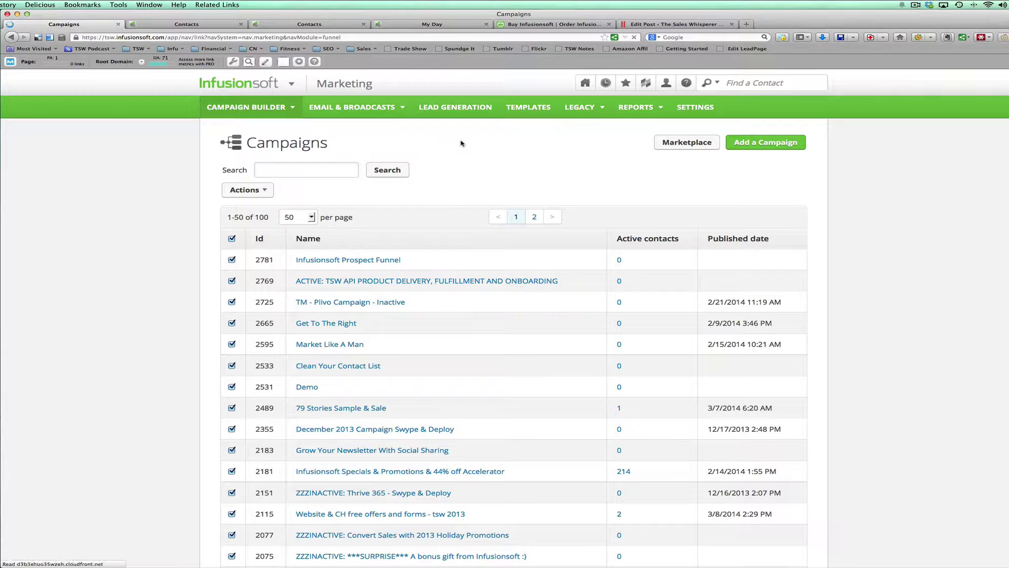
click(304, 387)
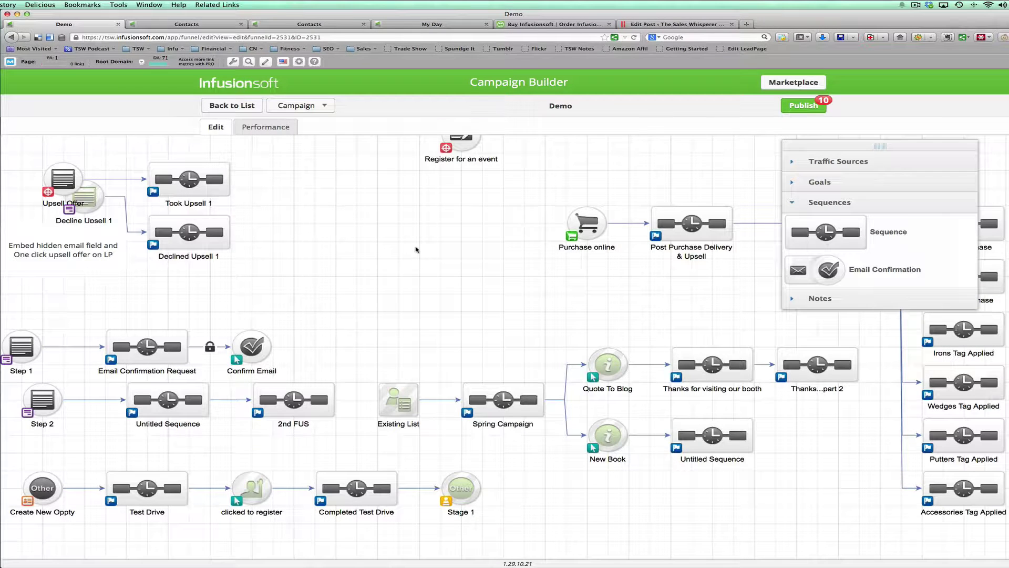
drag(388, 245, 507, 210)
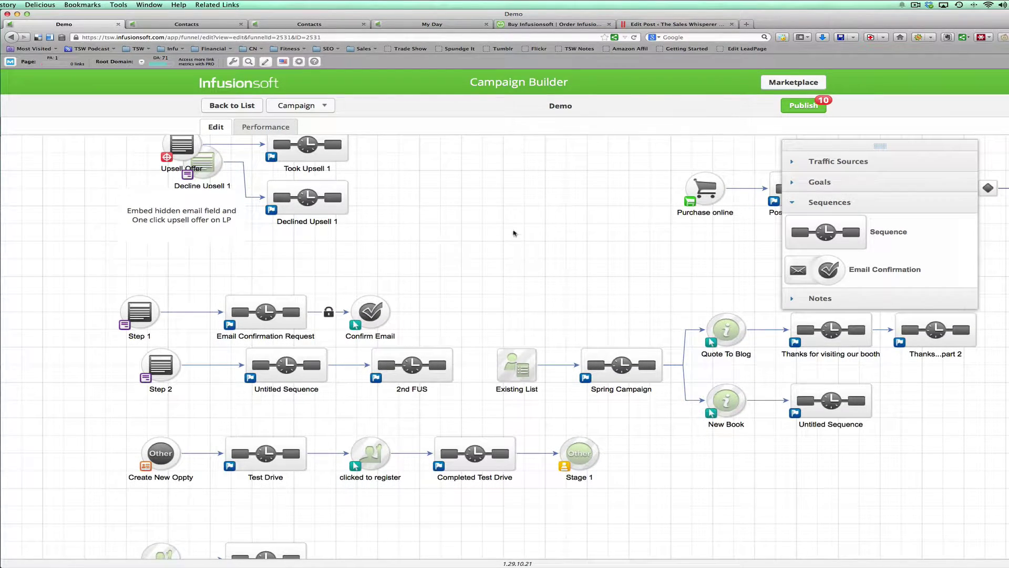
drag(482, 306, 450, 256)
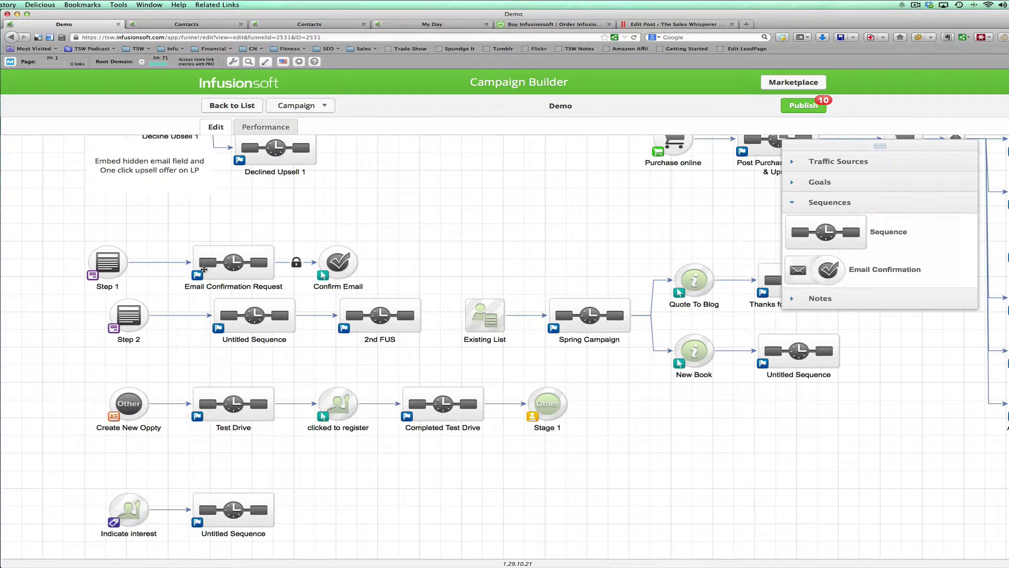
- Rename the Step 1 web form goal as Sign Up for Newsletter
click(107, 287)
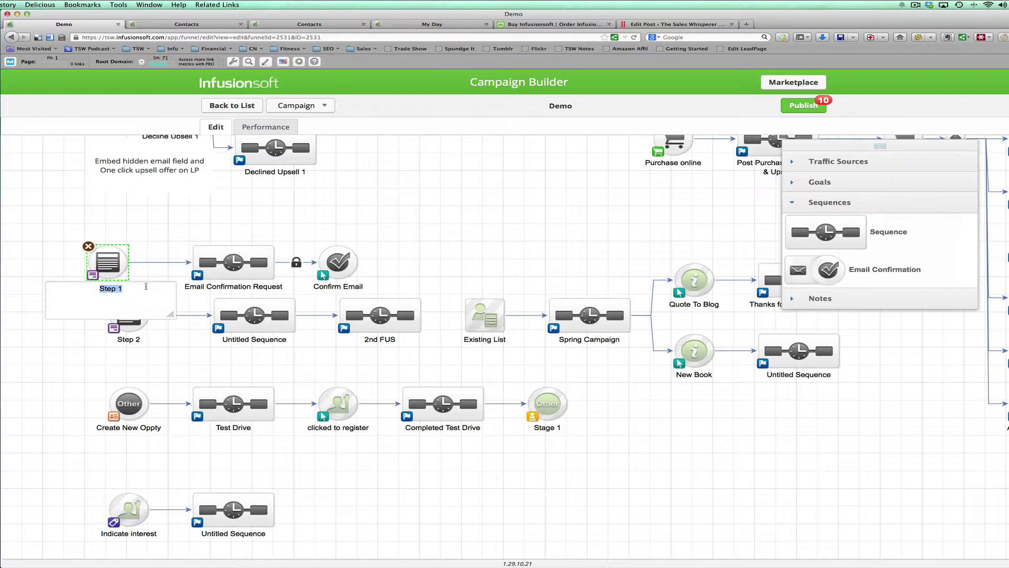
text(Sign Up for Newsletter)
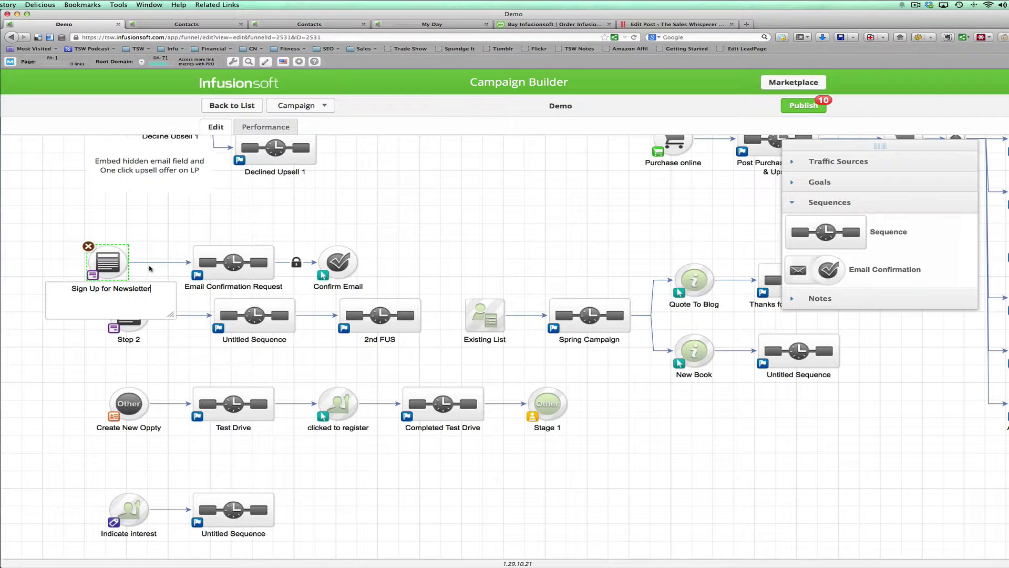
click(134, 237)
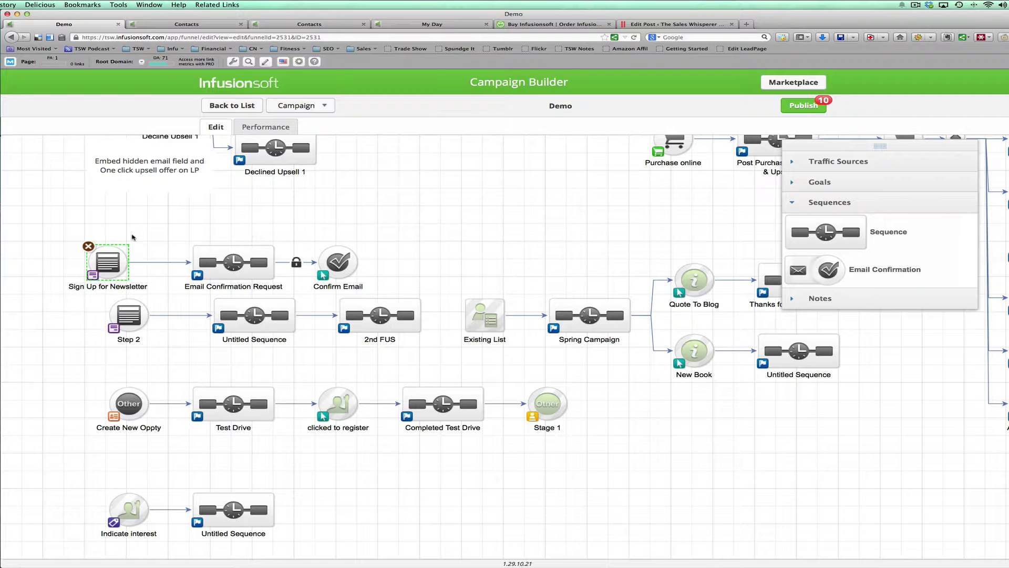
- Try placing sample goals, including Attend an event and Purchase online, on empty canvas above the newsletter flow, deleting each one
click(798, 183)
drag(803, 210, 445, 193)
click(445, 193)
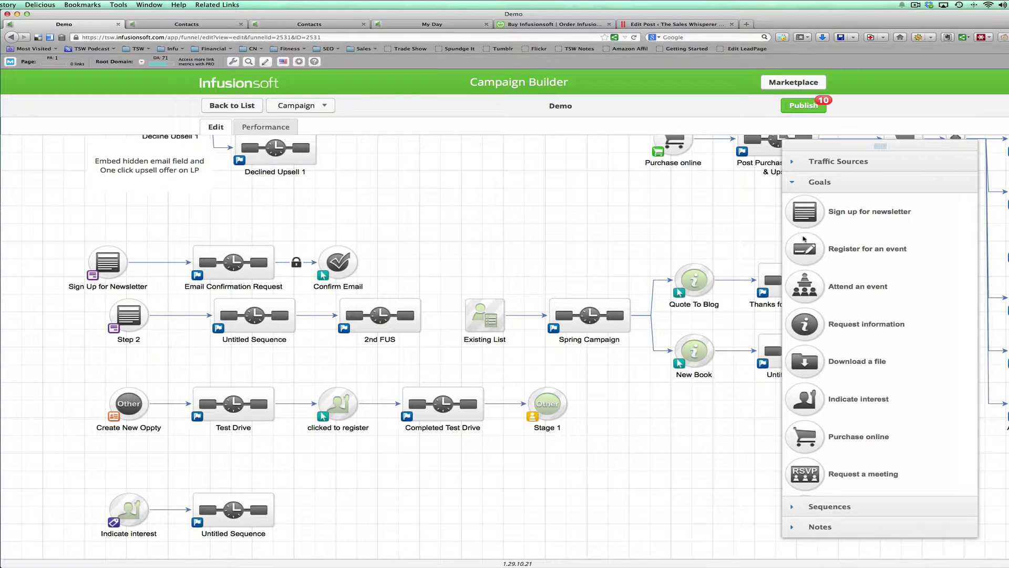
drag(804, 242, 479, 196)
click(470, 196)
scroll(818, 314, down, 2)
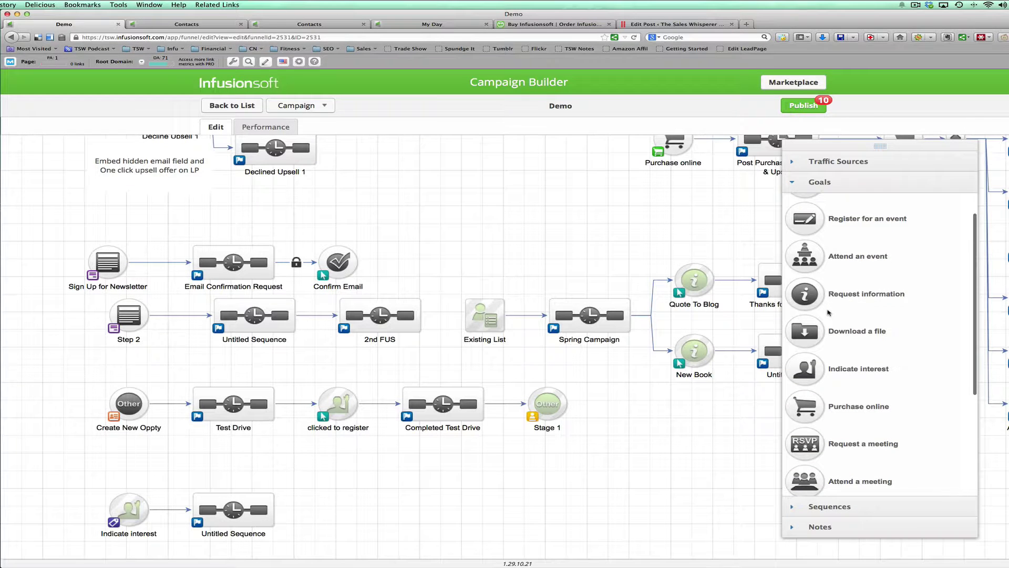
drag(805, 260, 497, 203)
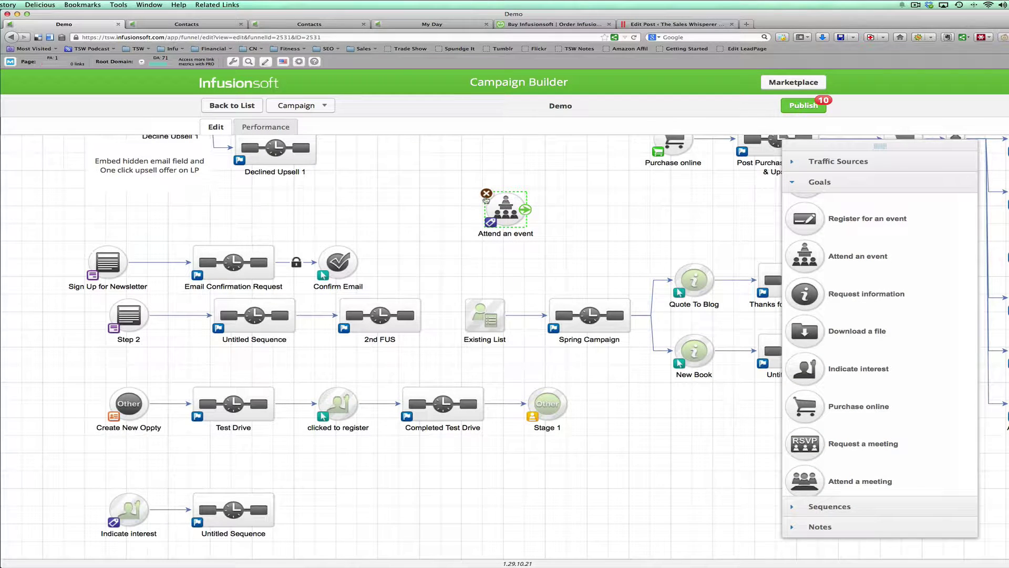
click(485, 197)
scroll(829, 343, down, 4)
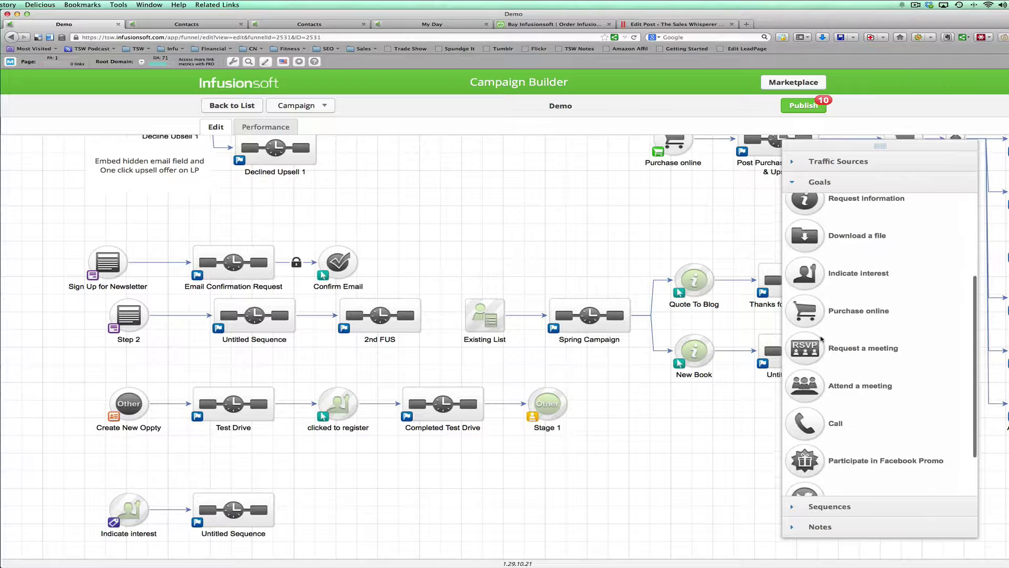
drag(619, 237, 525, 192)
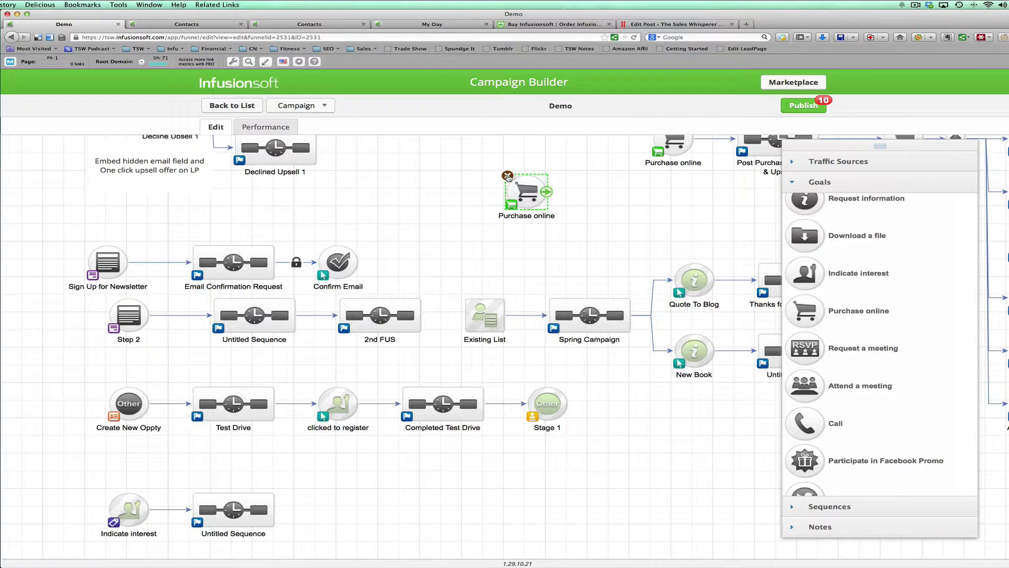
click(508, 176)
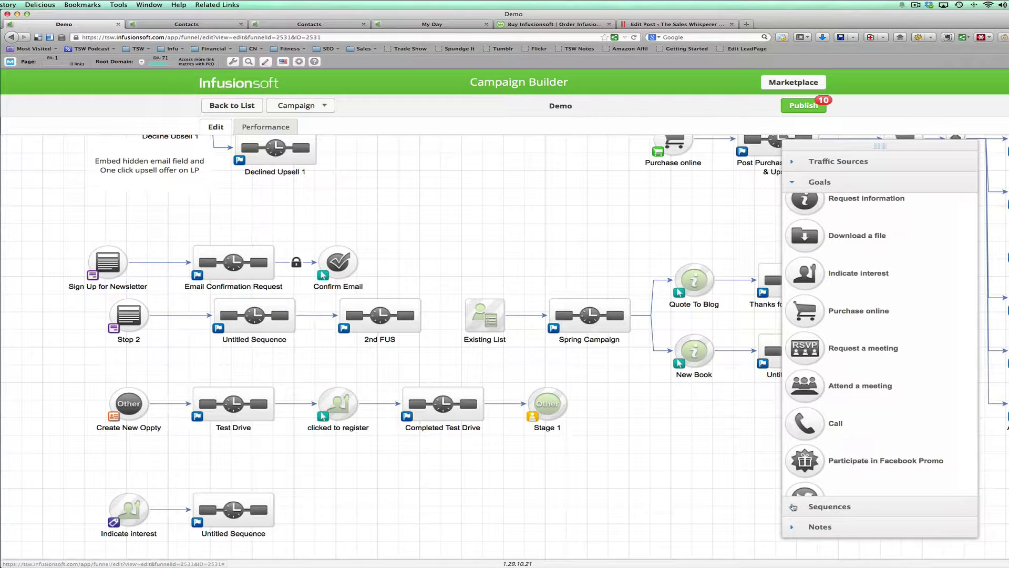
- Try placing a blank sequence on empty canvas above the newsletter flow and delete it
click(793, 506)
drag(836, 229, 466, 189)
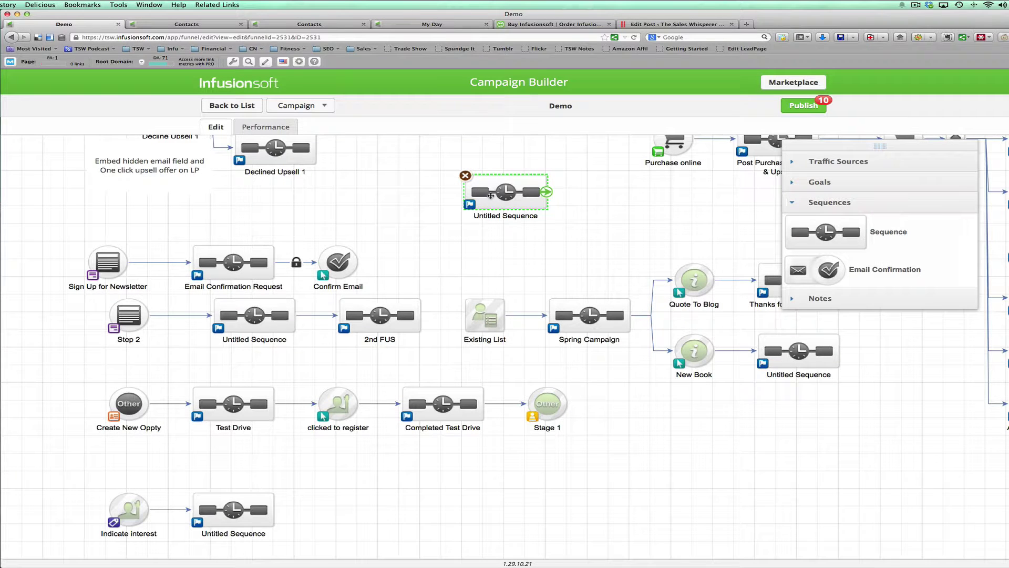
click(465, 176)
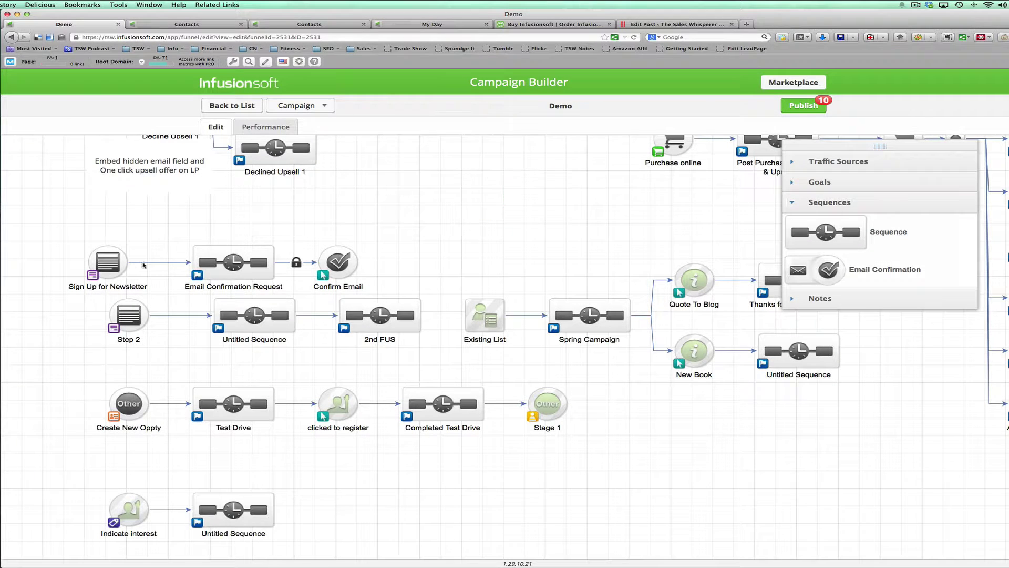
- In the Email Confirmation Request sequence, set the delay timer to wait at least 1 day and run on Any Day, then return to the campaign
click(226, 287)
click(226, 287)
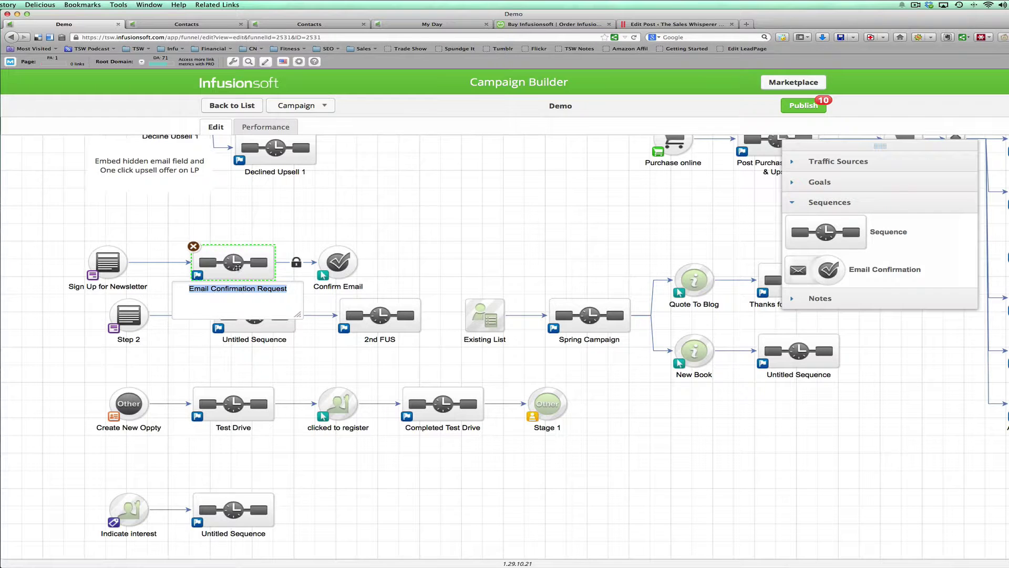
double_click(237, 267)
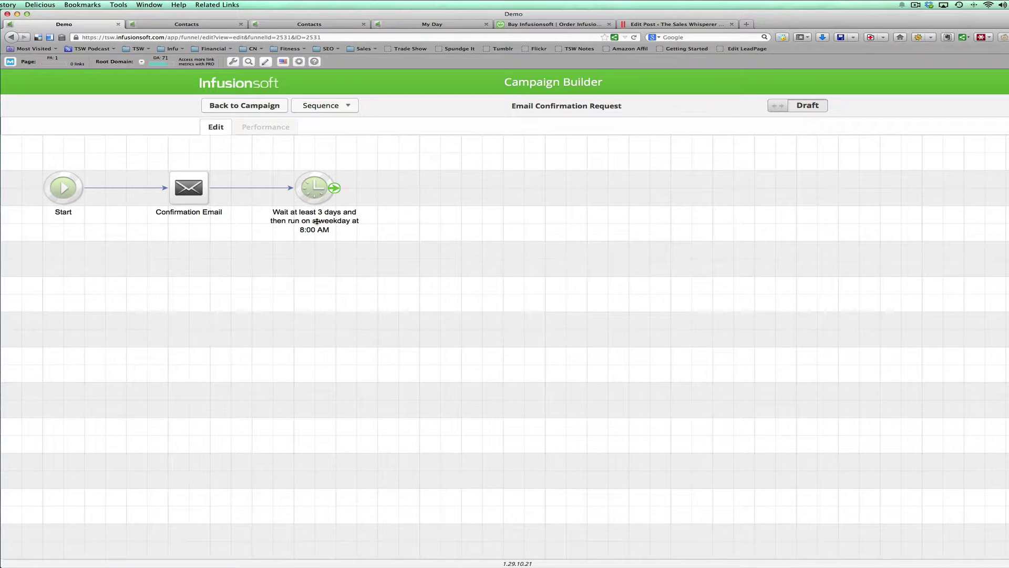
double_click(316, 193)
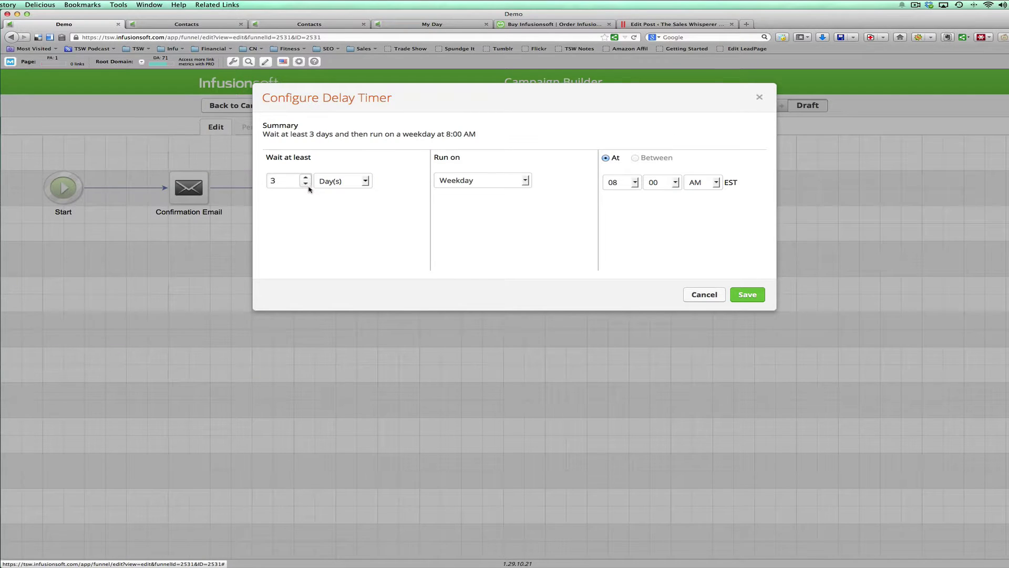
click(305, 183)
click(305, 183)
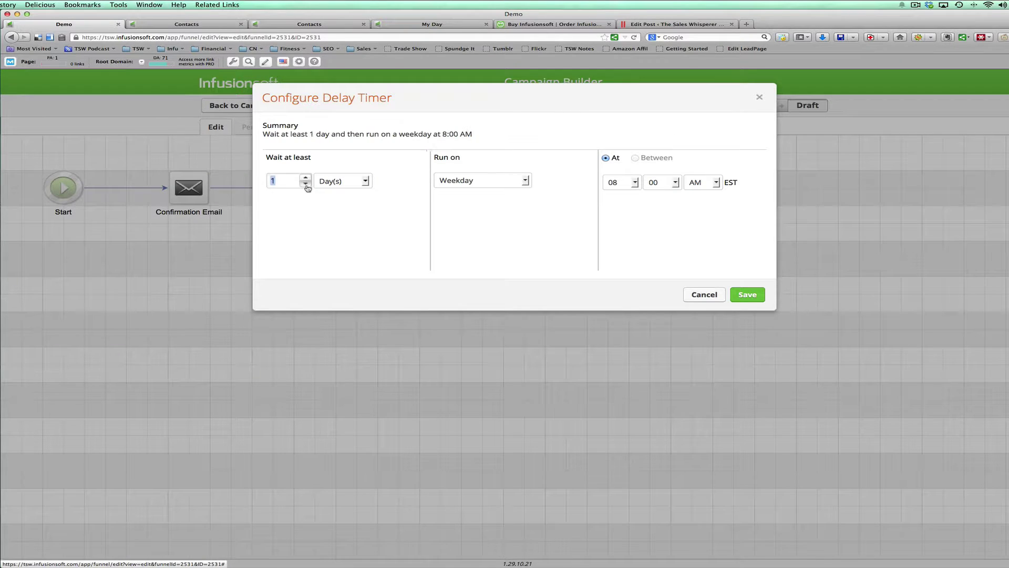
click(509, 184)
click(499, 194)
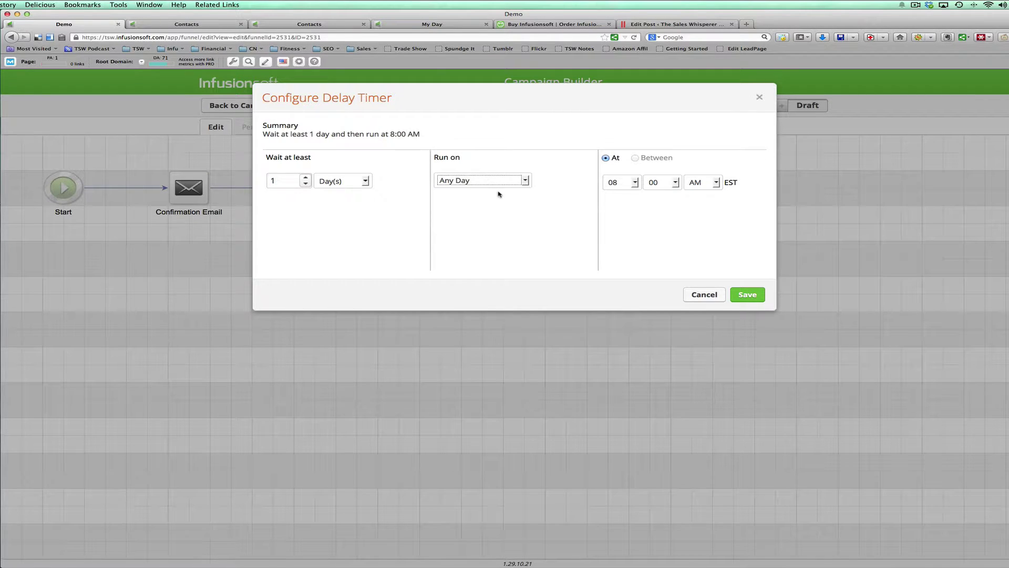
click(748, 294)
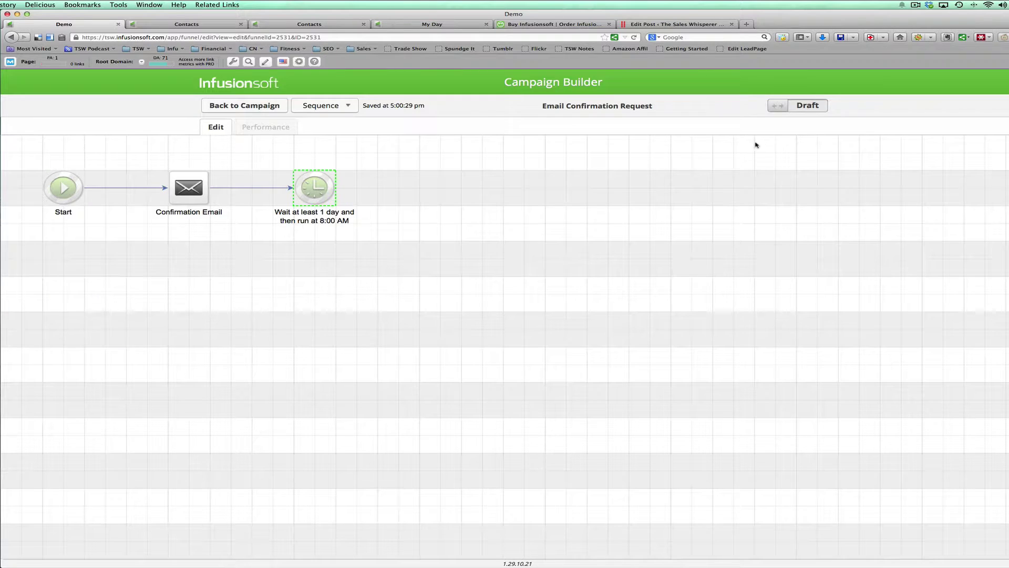
click(437, 200)
click(248, 108)
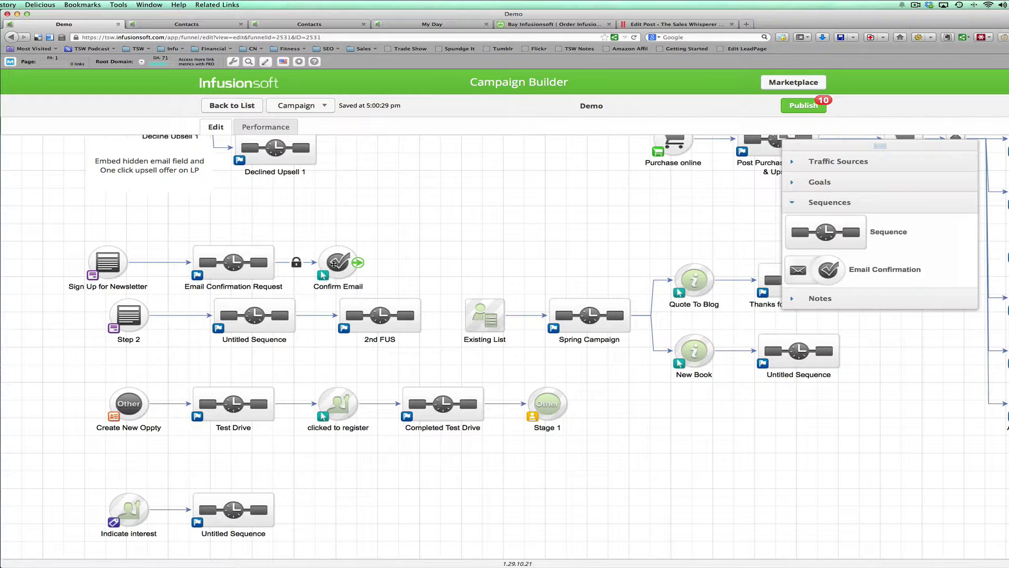
- Add a sequence after Confirm Email, raise that goal above the flow, and connect Email Confirmation Request directly to the new sequence
drag(826, 231, 406, 250)
drag(339, 257, 339, 222)
drag(278, 262, 423, 268)
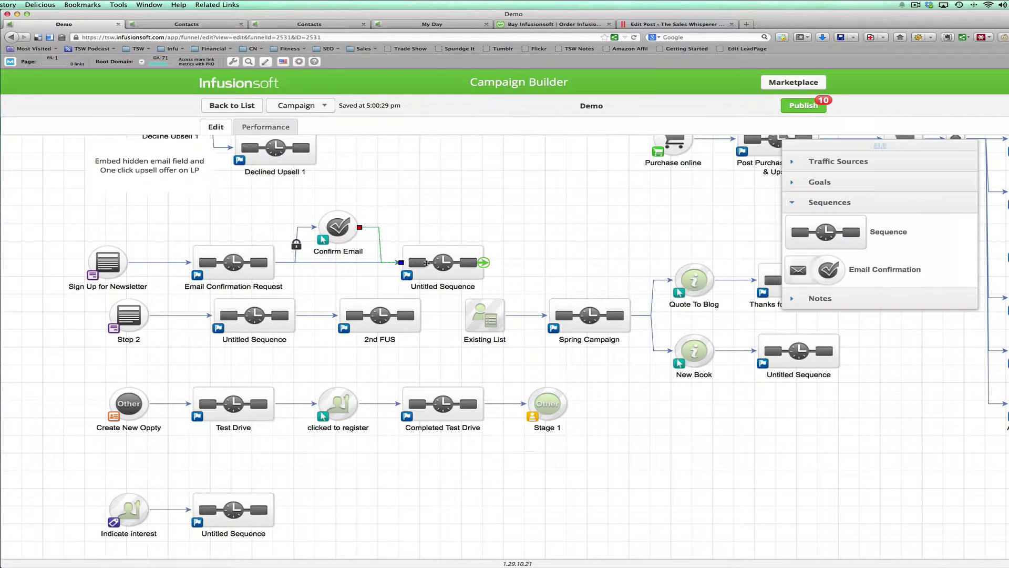
- Rename the new untitled sequence after Confirm Email as Nudge
click(428, 285)
text(u)
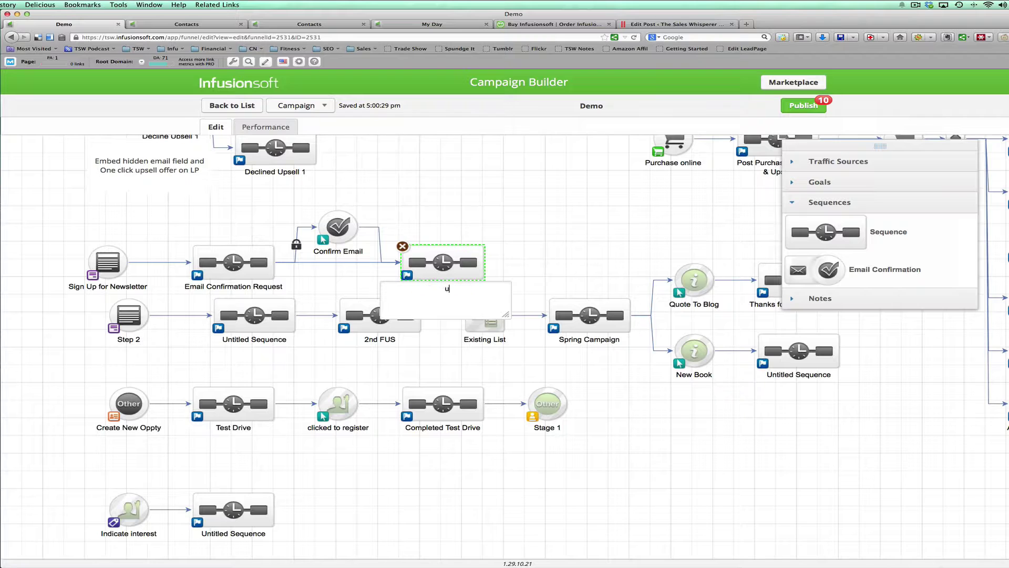
text(dge)
- Open the Nudge sequence, connect an email after Start, and name it "Is everything OK?"
double_click(436, 263)
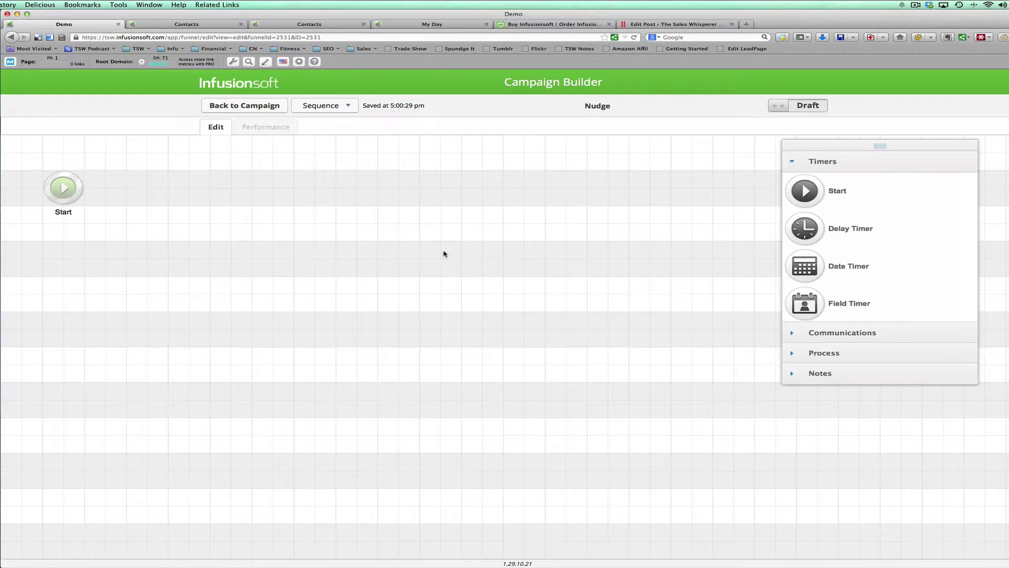
click(820, 332)
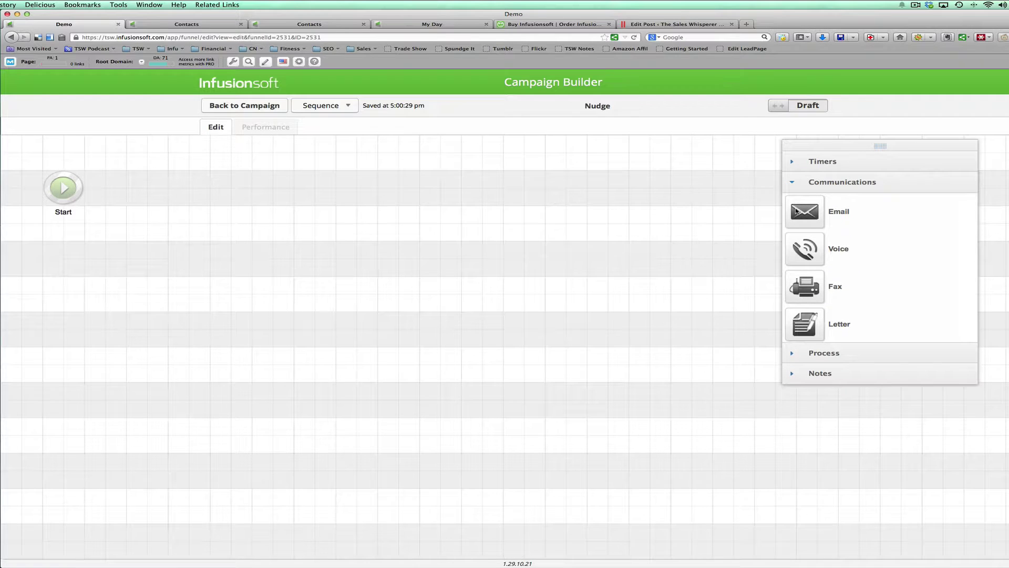
drag(791, 208, 268, 227)
drag(198, 202, 136, 185)
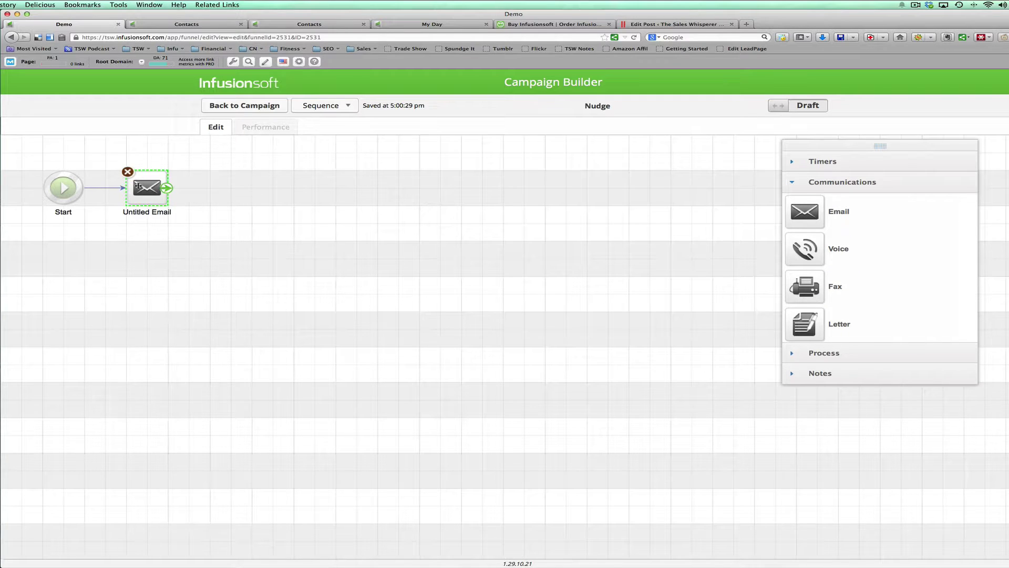
click(143, 213)
text(Is ev)
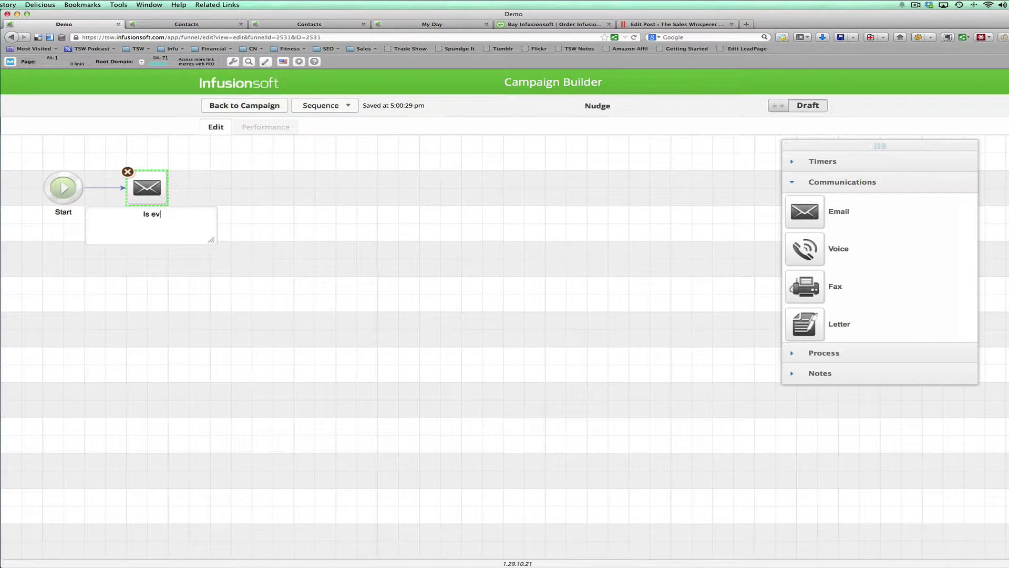
text(erything OK?)
click(214, 196)
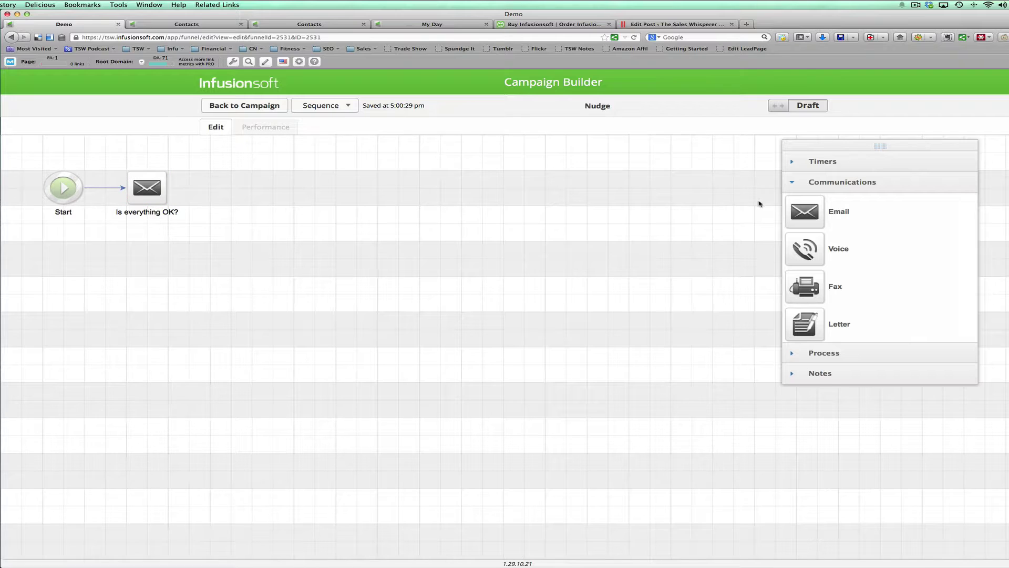
- Add a delay timer after the email, set to wait at least 1 day and run on Any Day
click(794, 164)
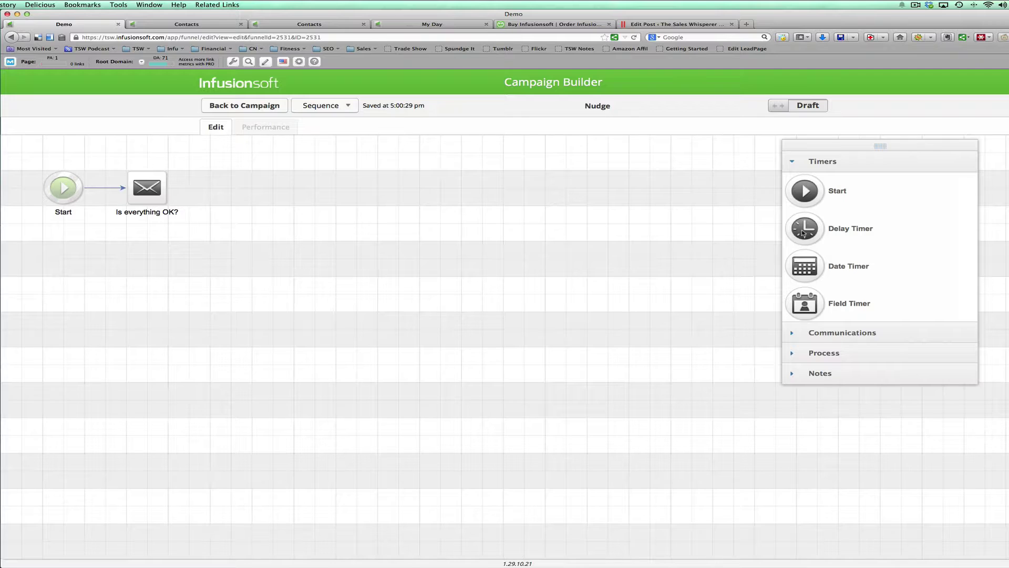
drag(803, 233, 237, 192)
double_click(238, 192)
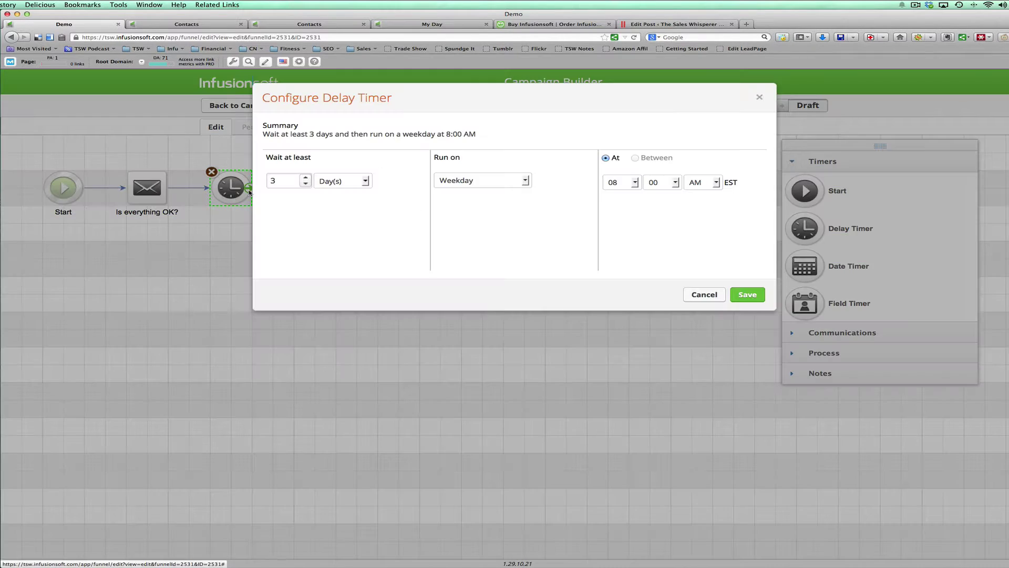
click(305, 184)
click(305, 184)
click(488, 180)
click(452, 194)
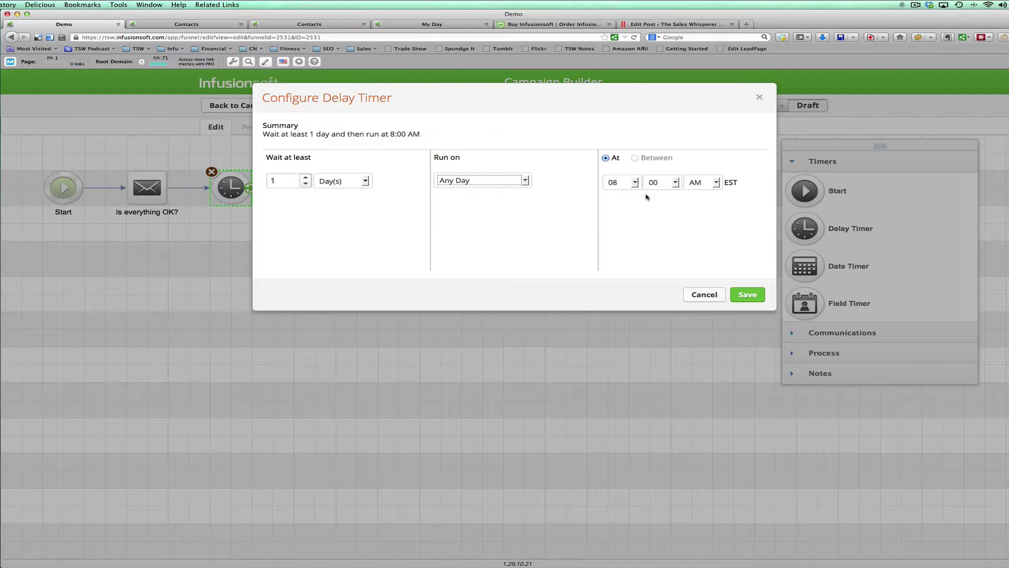
click(747, 294)
- Add a second email after the delay timer and name it "Is everything OK?"
click(808, 331)
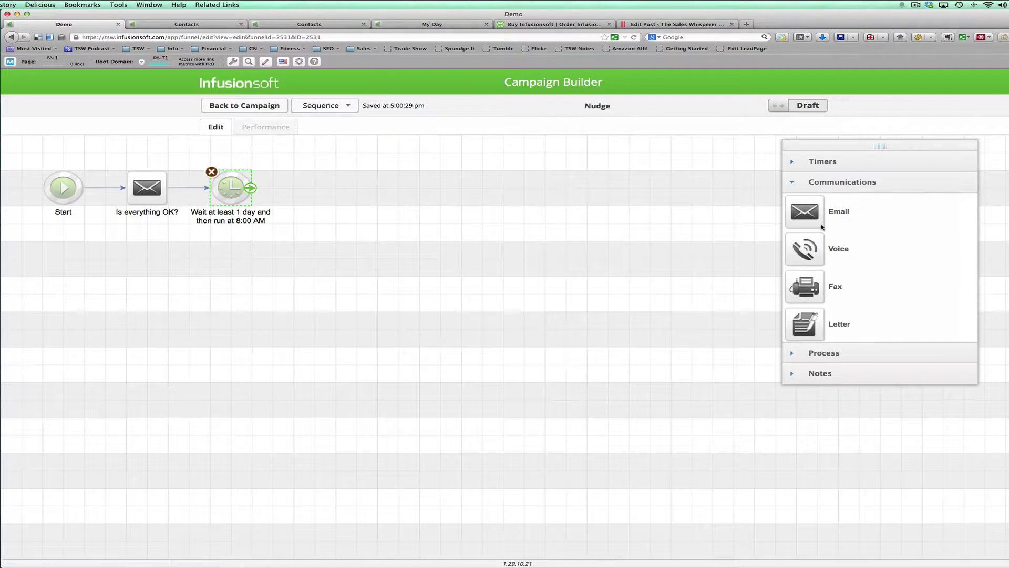
drag(804, 211, 325, 190)
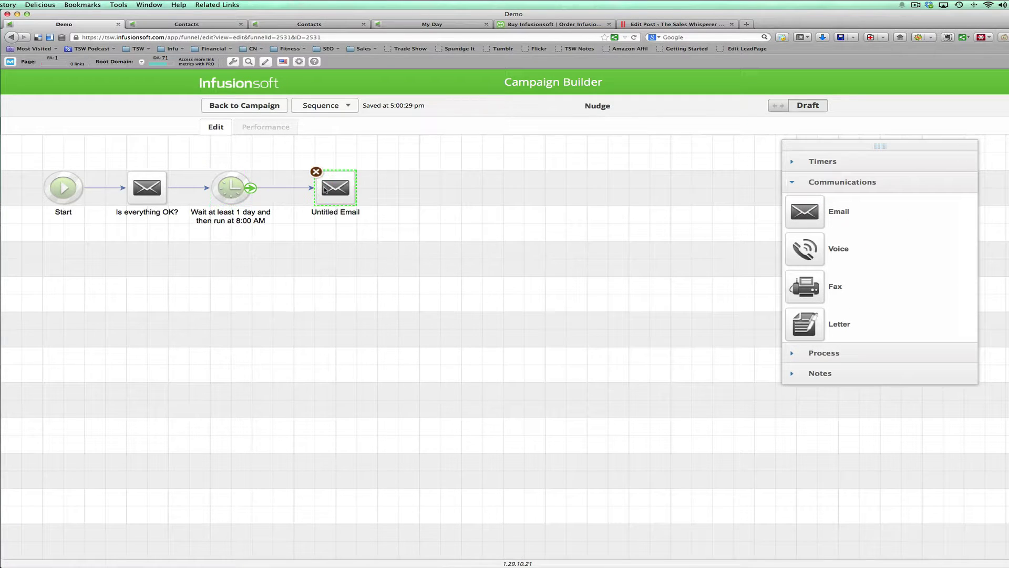
click(335, 215)
key(BackSpace)
text(Is )
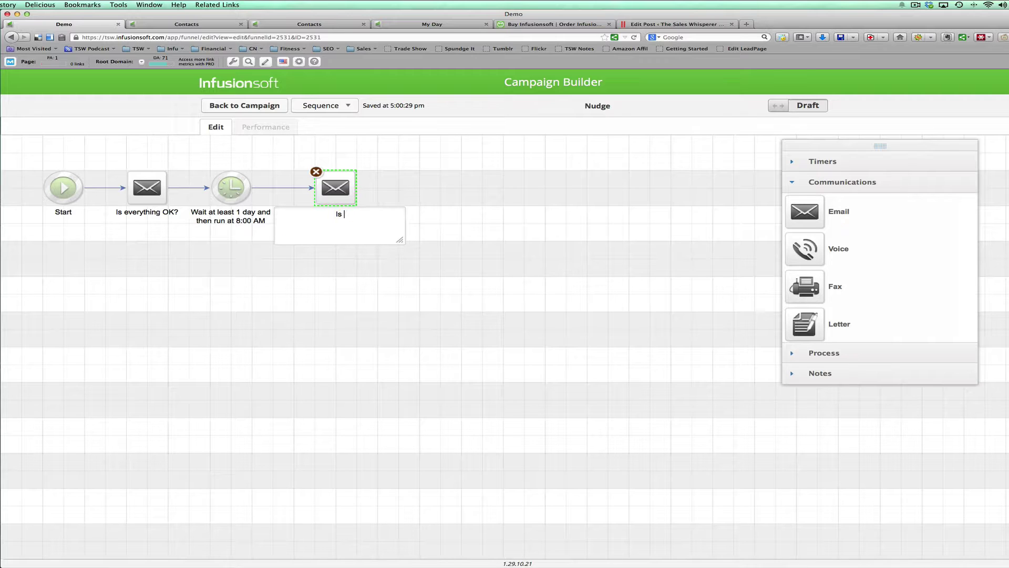
text(Everything OK?)
click(462, 244)
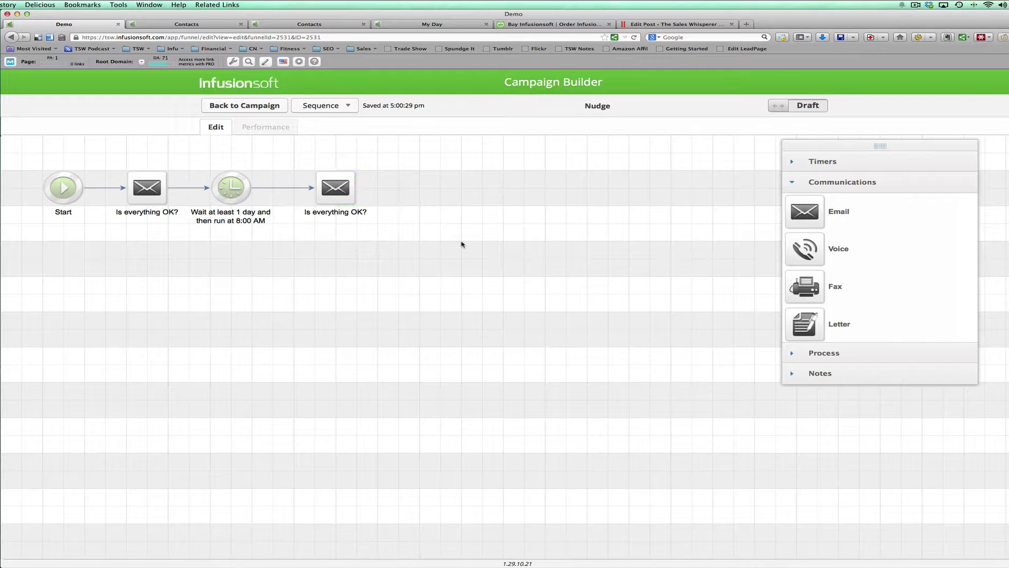
- Add a delay timer after the second email, set to wait at least 1 day and run on a weekday at 8:00 AM
click(828, 161)
drag(808, 225, 418, 190)
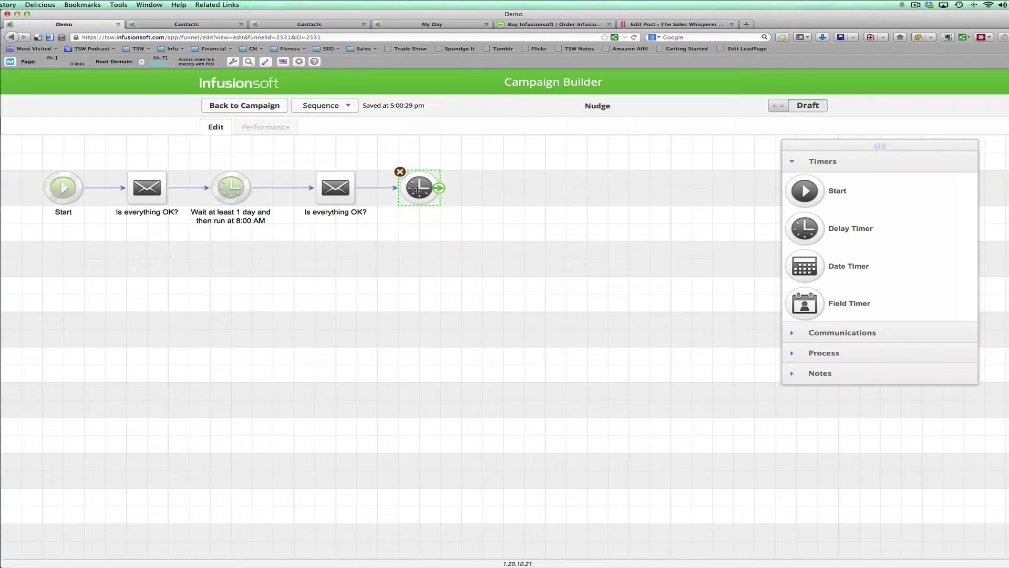
double_click(422, 190)
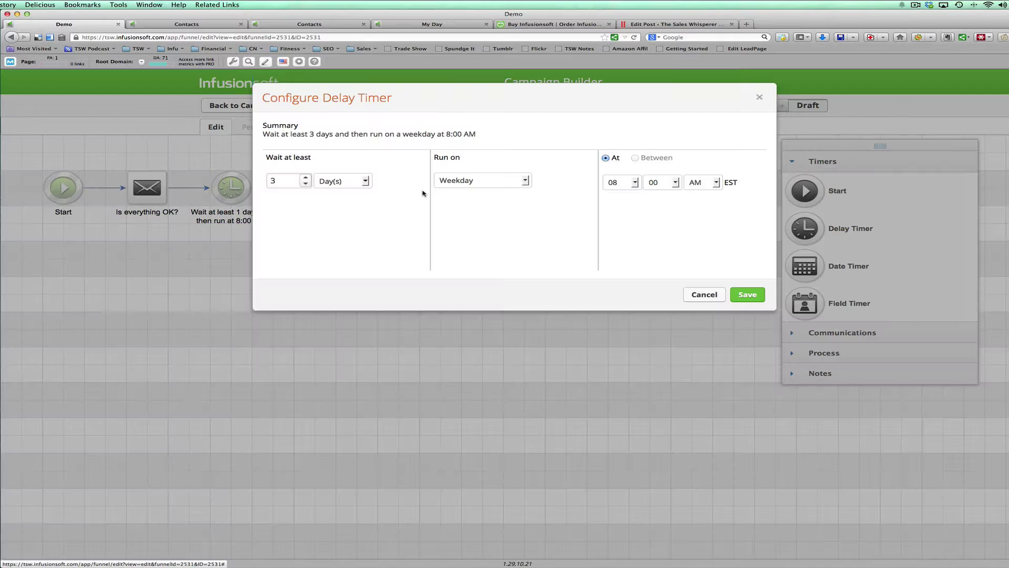
click(306, 183)
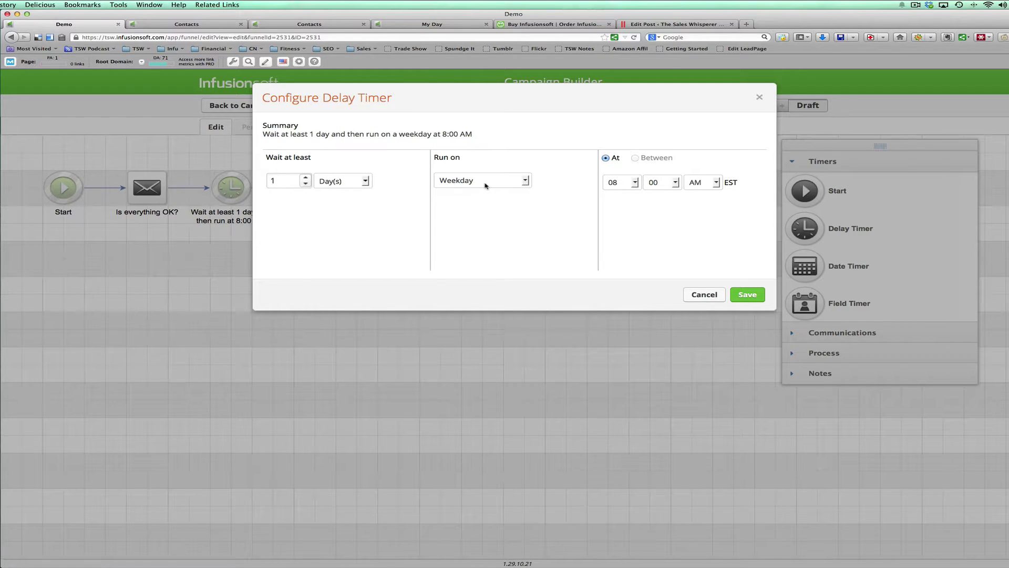
click(745, 298)
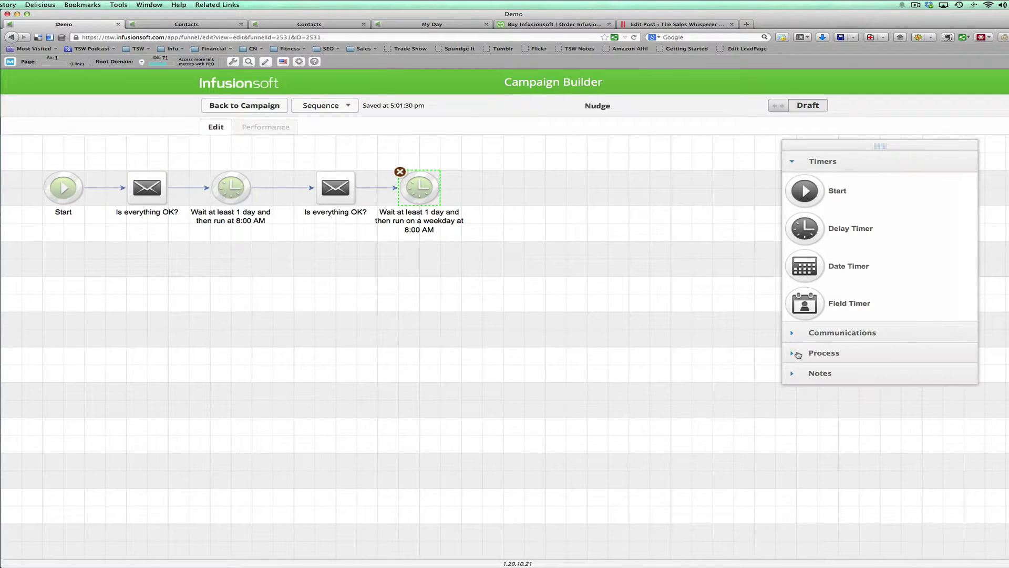
- Add a Create Task step after the second delay timer and name it "Check in on prospect"
click(799, 353)
drag(803, 311, 524, 195)
double_click(524, 211)
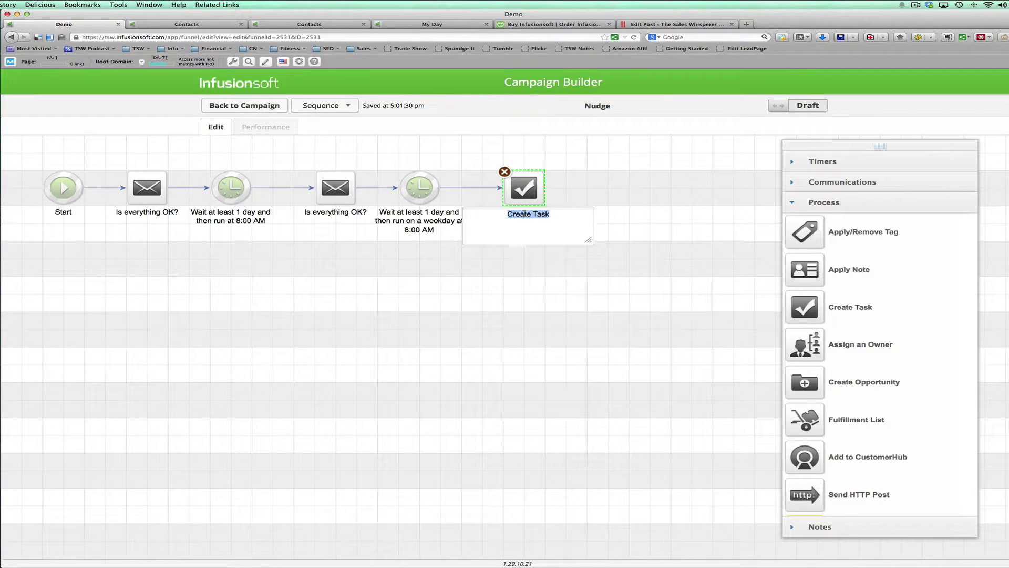
text(Check in on prospect)
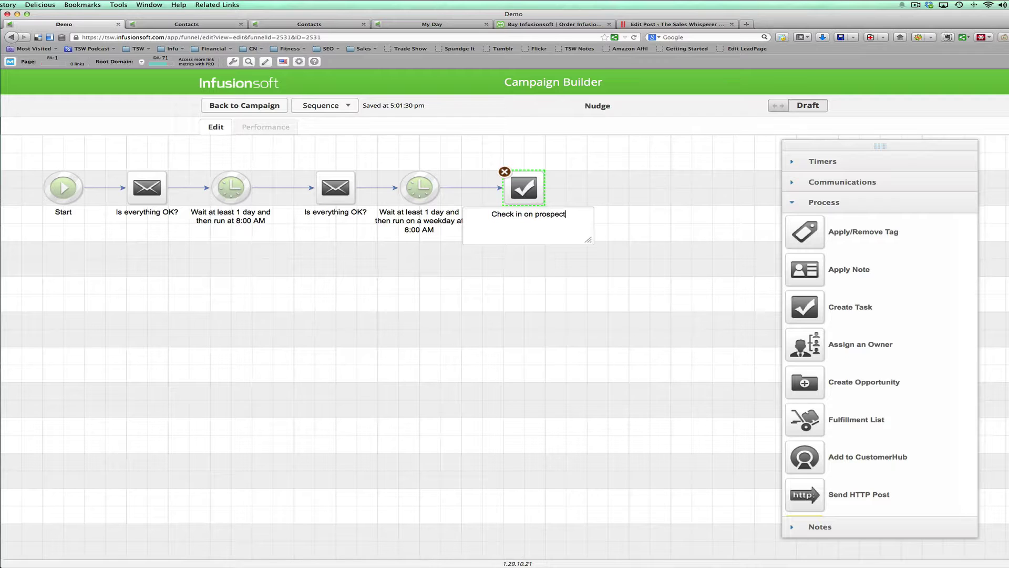
click(555, 200)
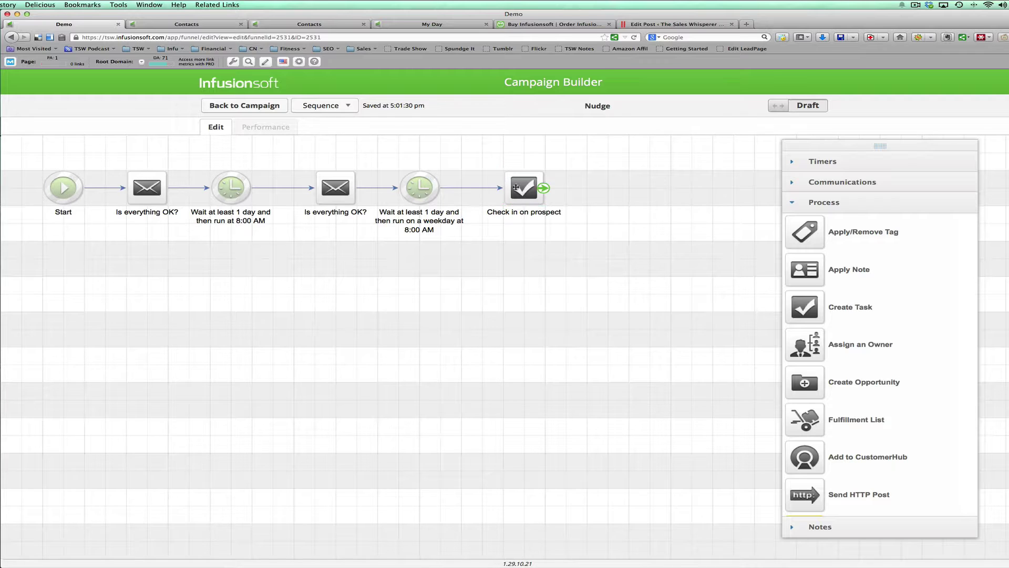
- Open the "Check in on prospect" task for configuration and set its type to New Prospect
double_click(518, 187)
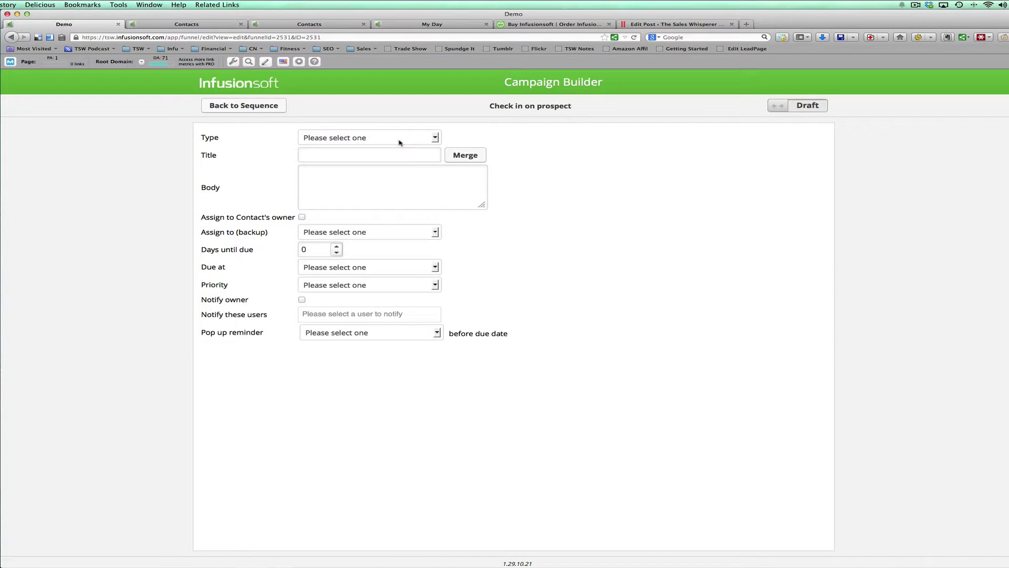
click(399, 140)
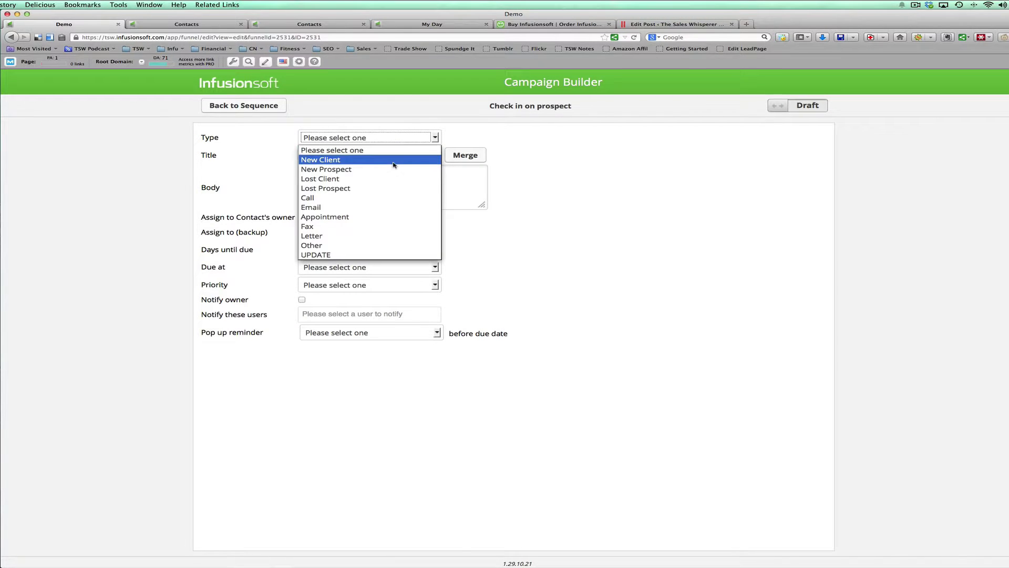
click(387, 169)
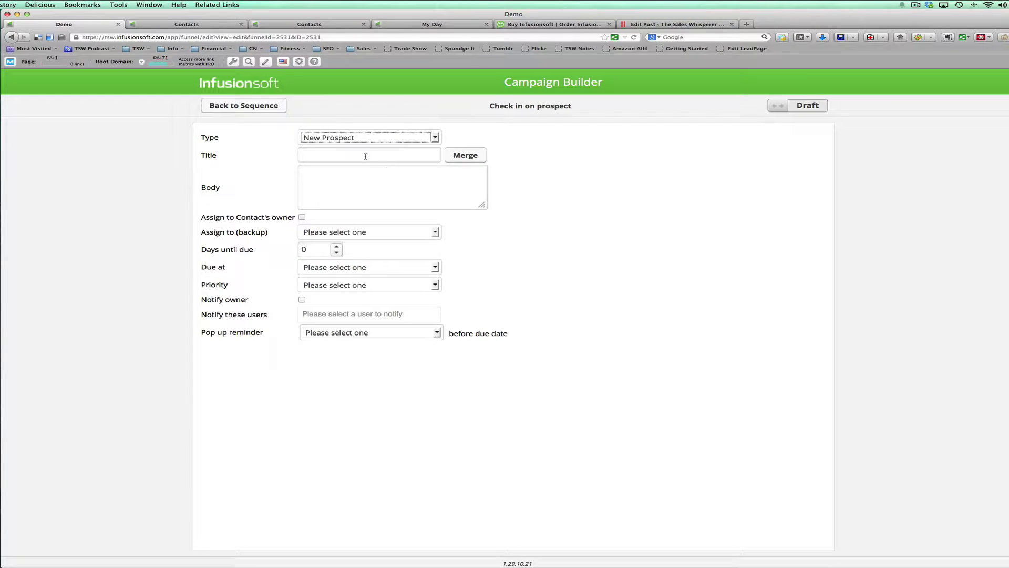
- Build the task title from the contact's First Name and Last Name merge fields, separated by a space and followed by "needs a nudge"
click(466, 155)
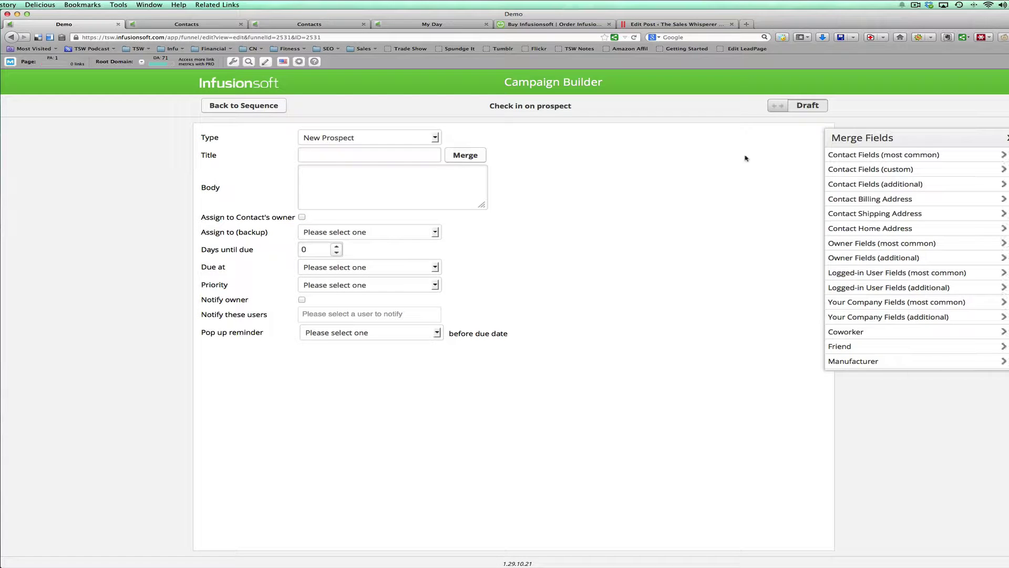
click(854, 155)
click(859, 175)
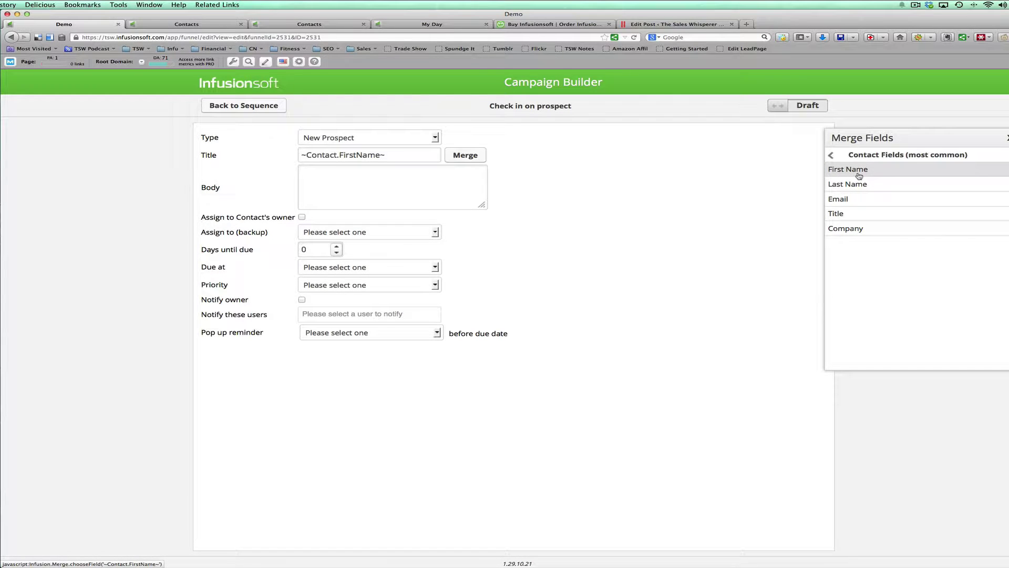
click(849, 184)
click(832, 156)
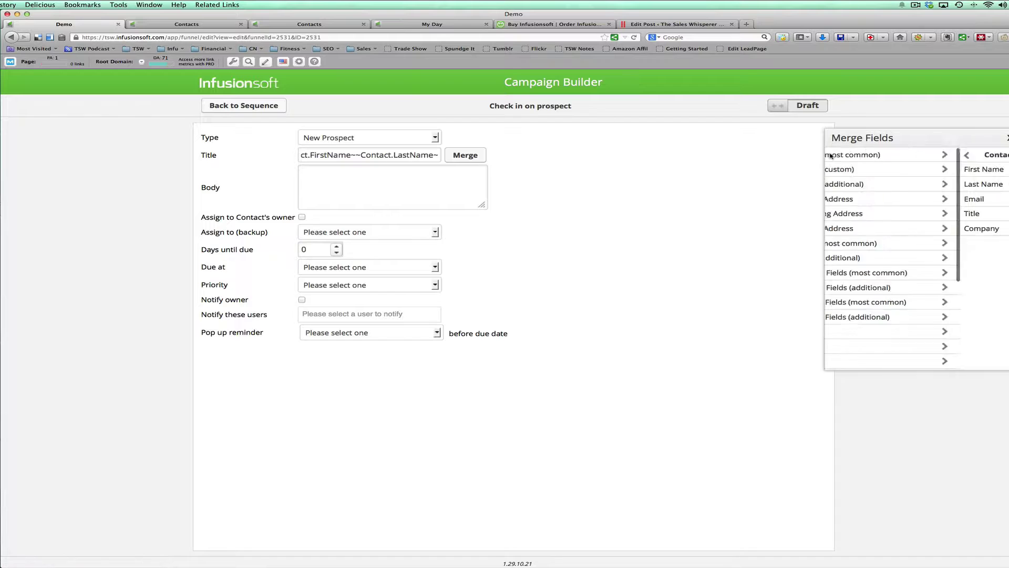
click(357, 155)
click(438, 155)
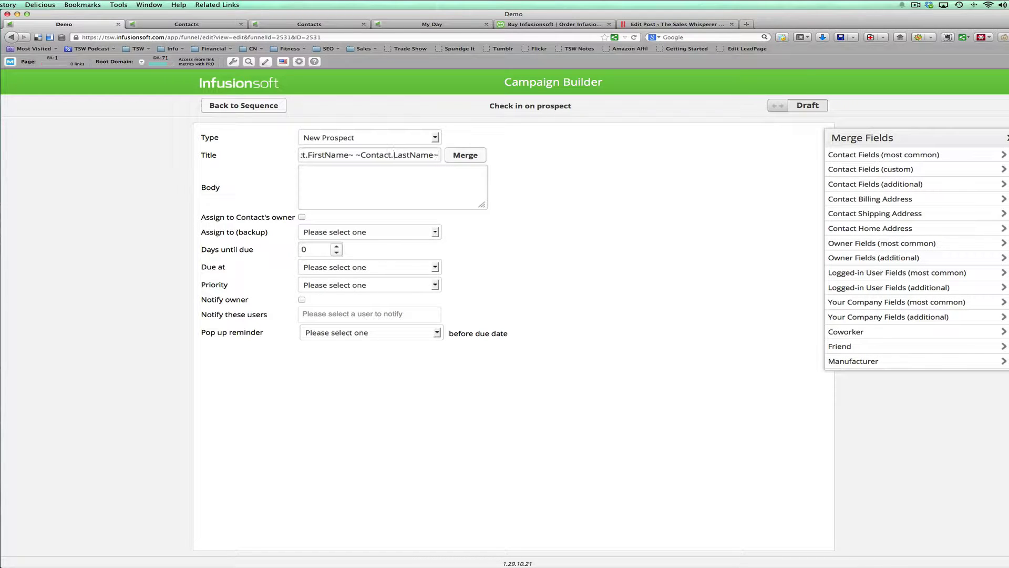
text(needs a)
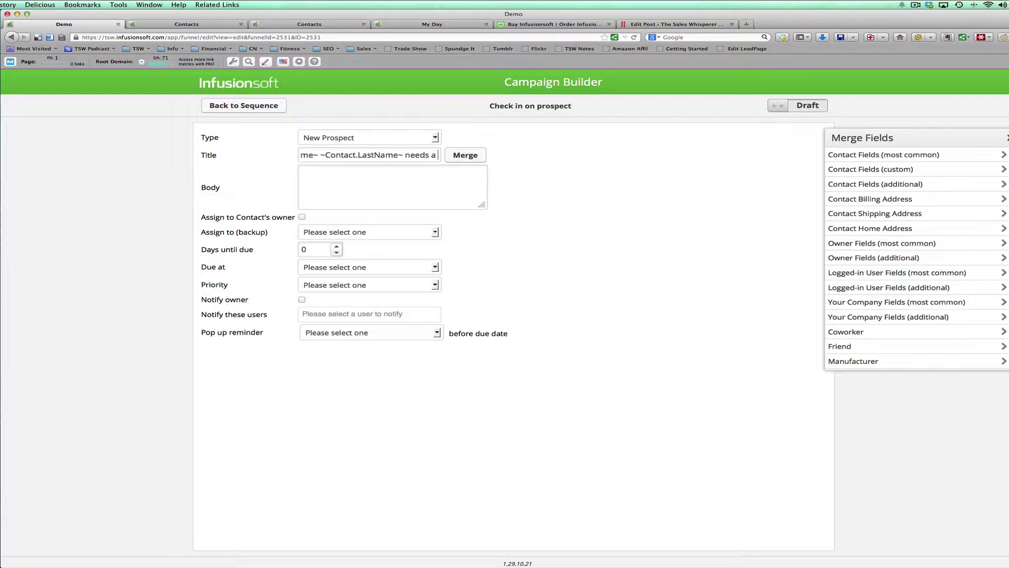
text( nudge)
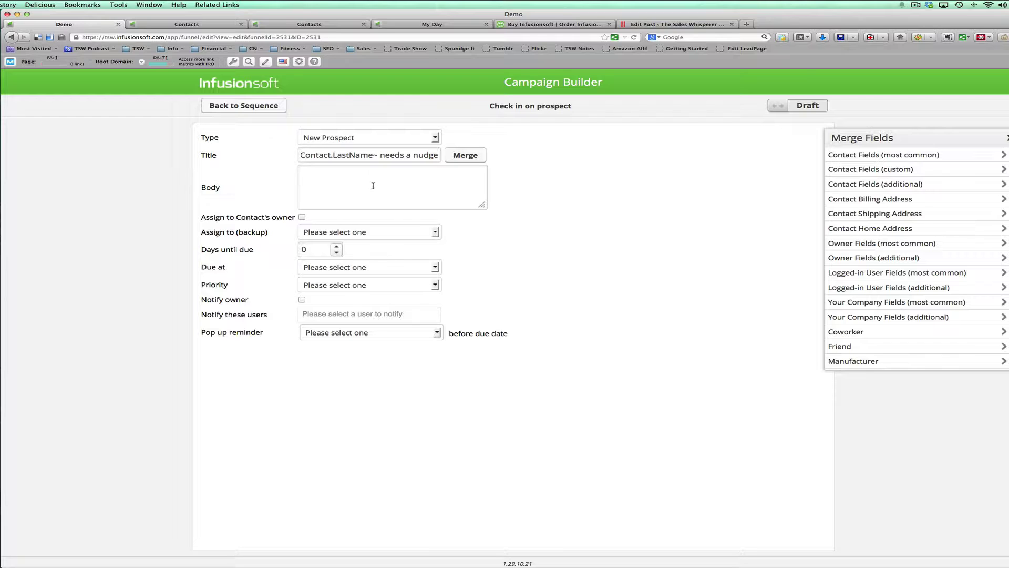
- Begin the task body with a greeting to the assignee and "See if", followed by the contact's First Name and Last Name merge fields
text(Hey, Richie, See if)
click(467, 155)
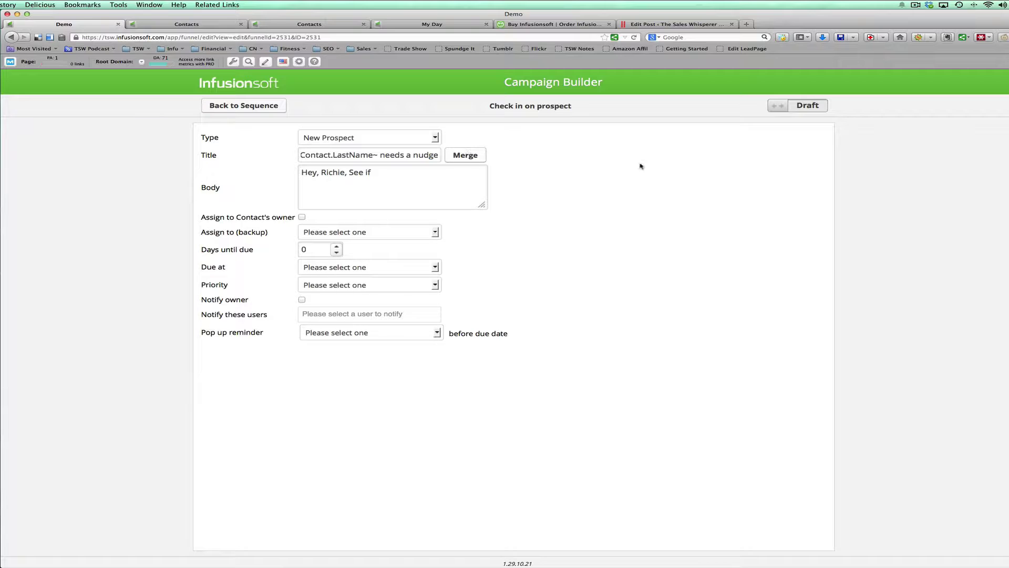
click(485, 161)
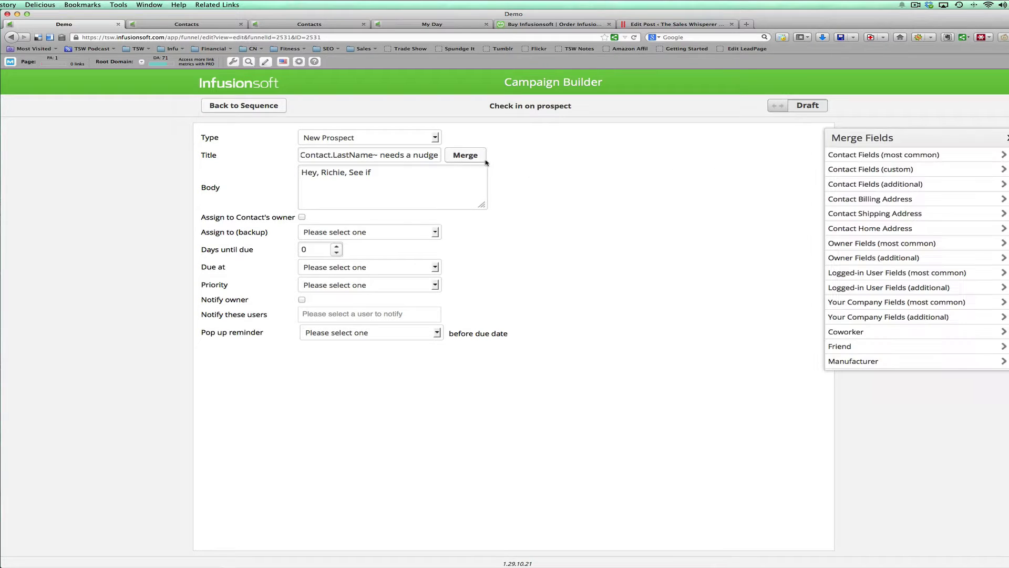
click(970, 162)
click(867, 170)
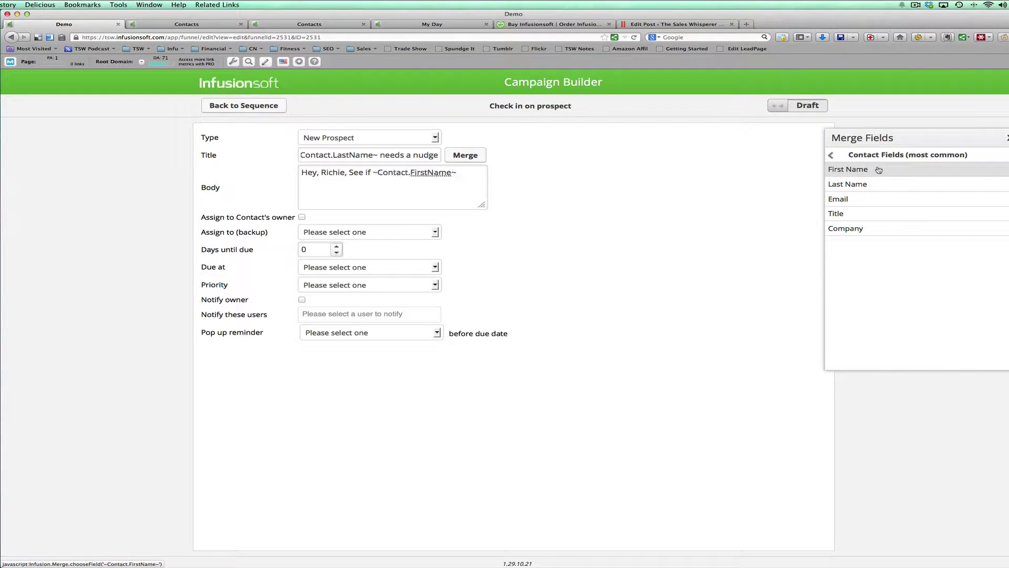
click(857, 184)
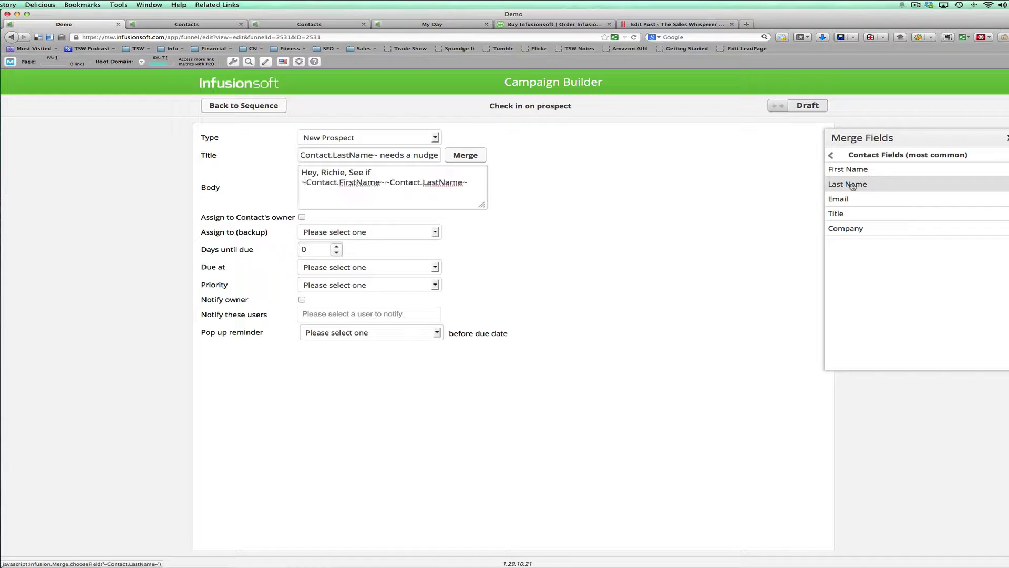
- Add the contact's Phone 1 merge field to the body and finish the sentence with "is still interested."
click(832, 155)
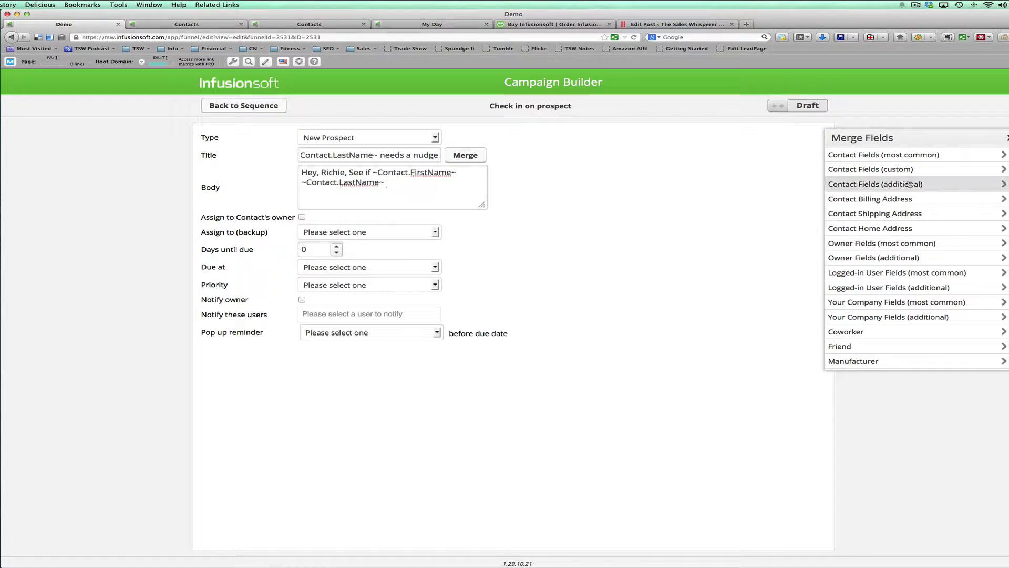
click(1002, 157)
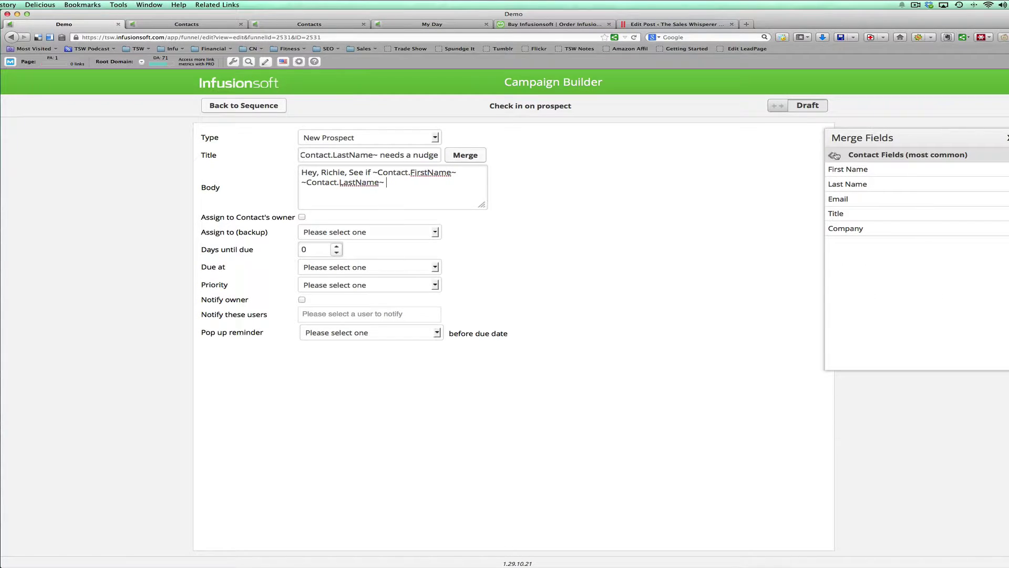
click(835, 156)
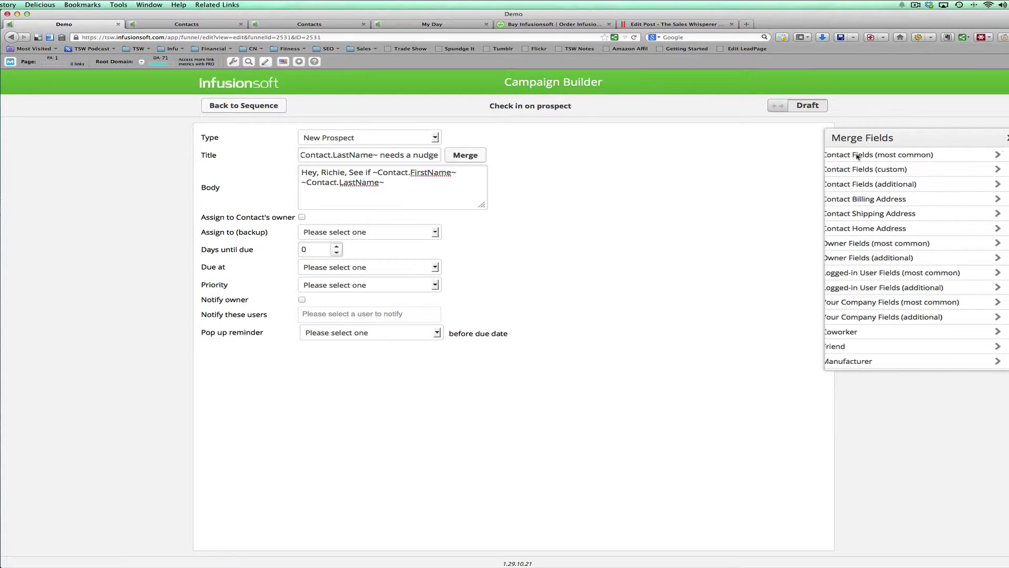
click(986, 185)
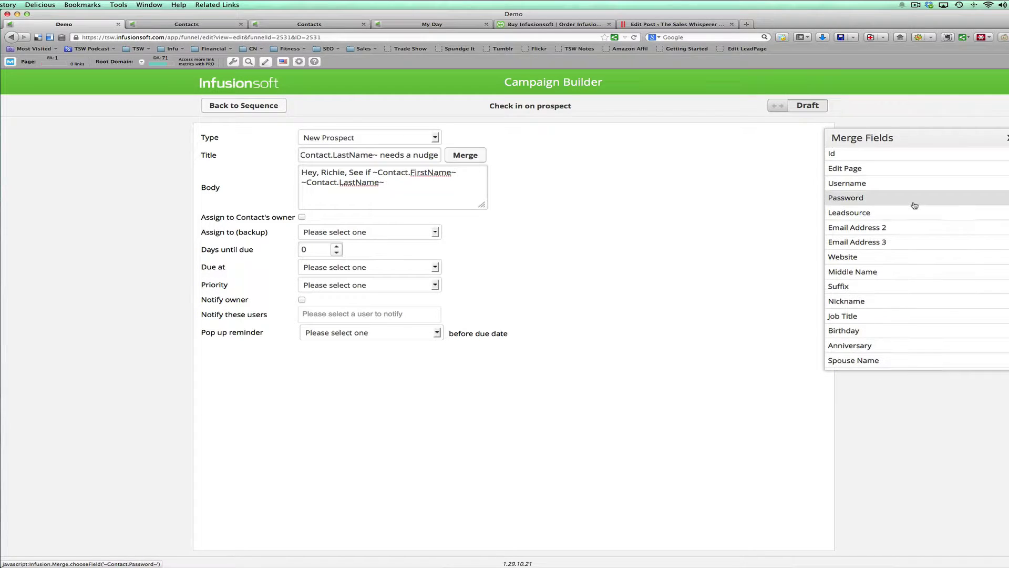
scroll(915, 205, down, 6)
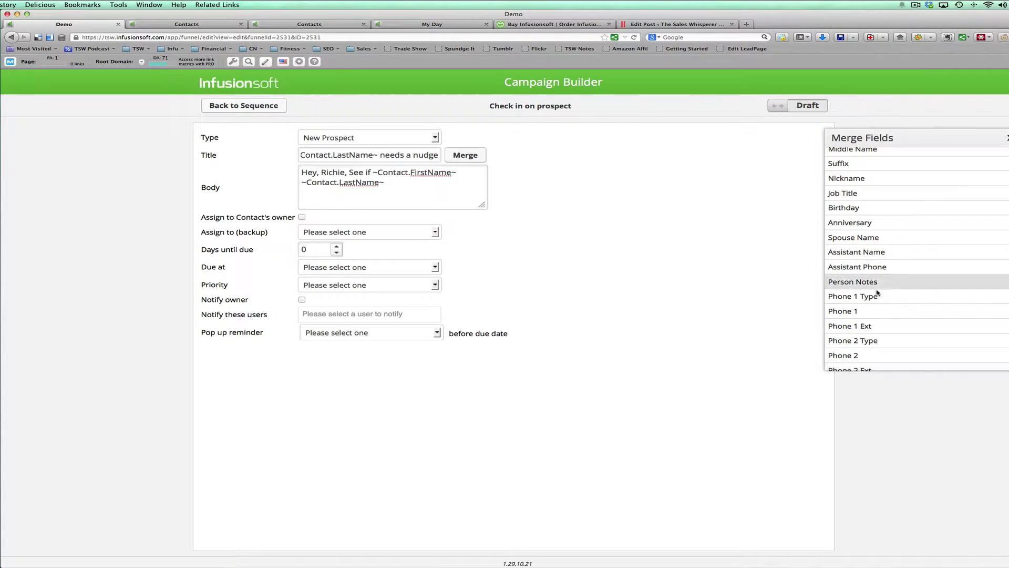
click(844, 310)
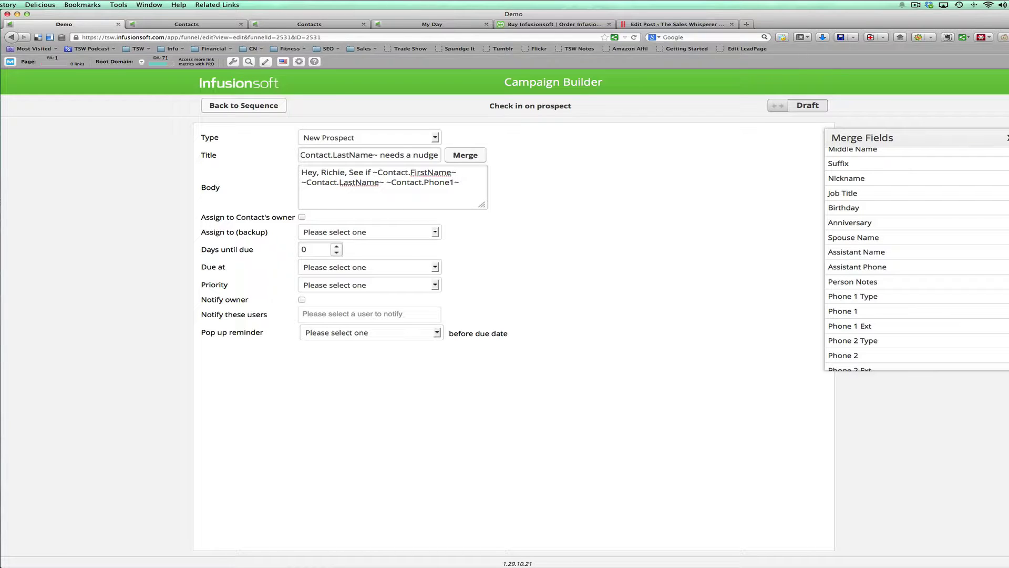
text(is still interested.)
- Choose a backup assignee for the task, make it due at 08:45 AM, and set its priority to 3. Non-Essential
click(424, 236)
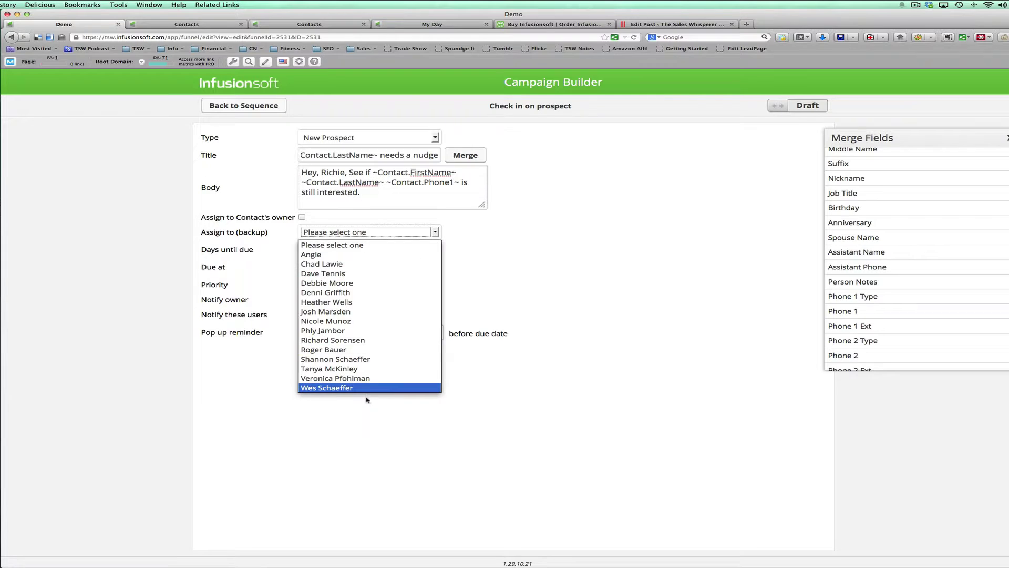
click(368, 391)
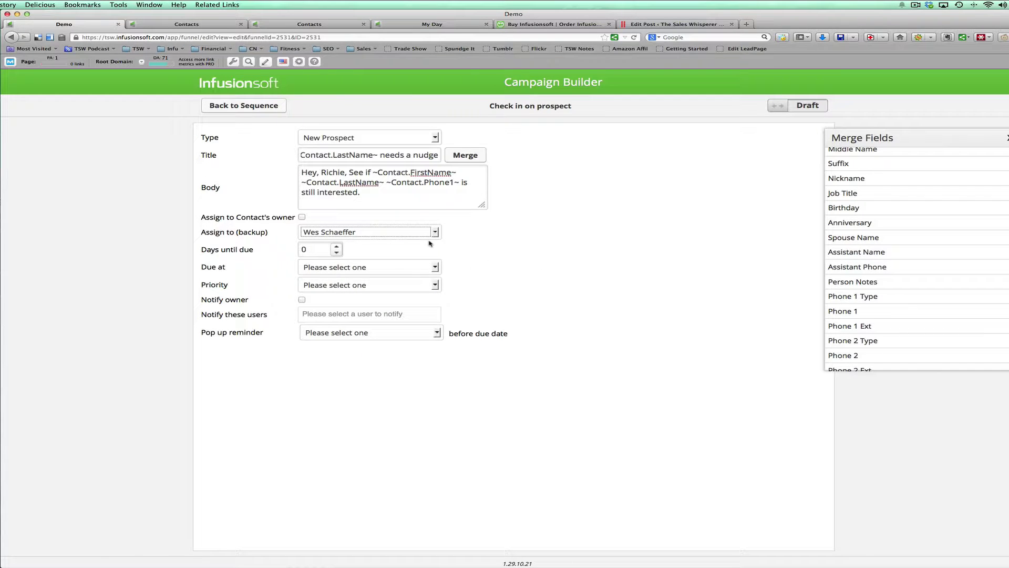
click(409, 266)
scroll(384, 294, down, 5)
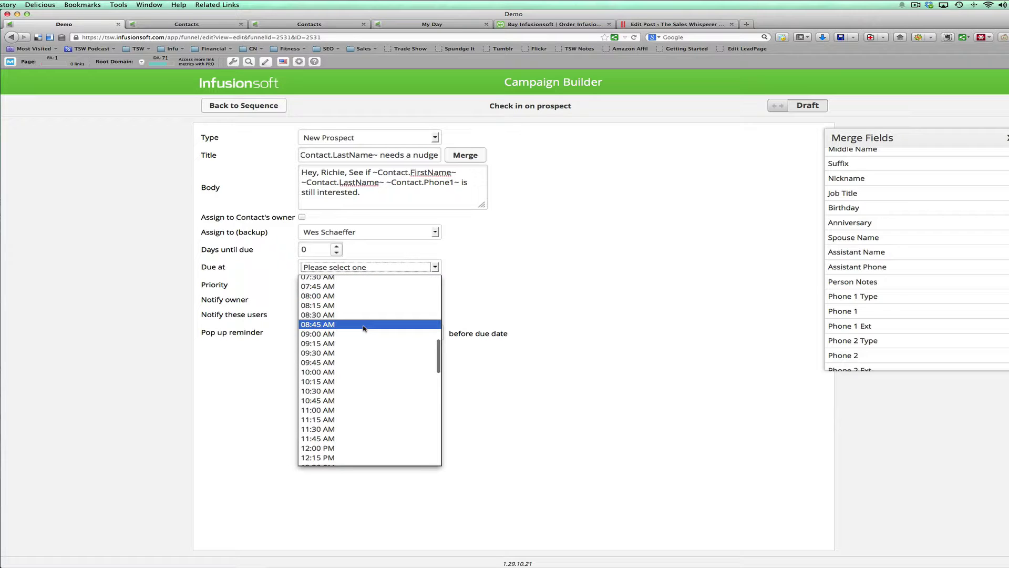
click(383, 323)
click(384, 286)
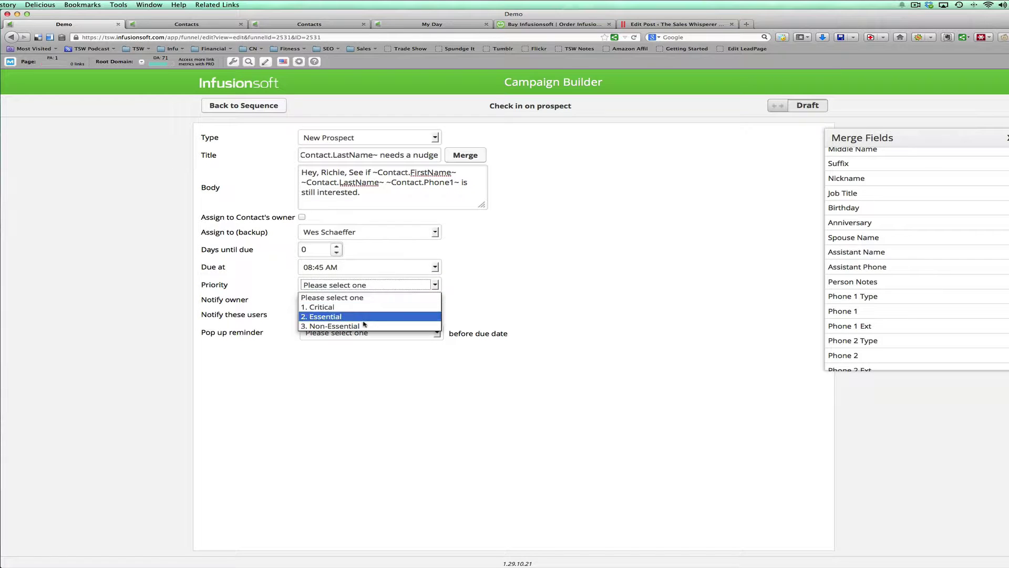
click(362, 326)
click(369, 287)
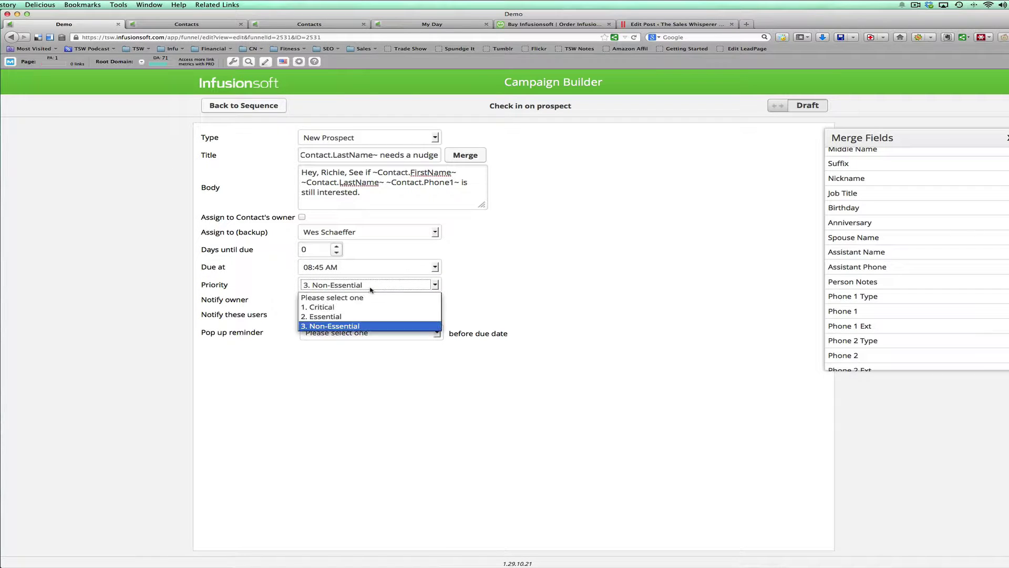
click(363, 325)
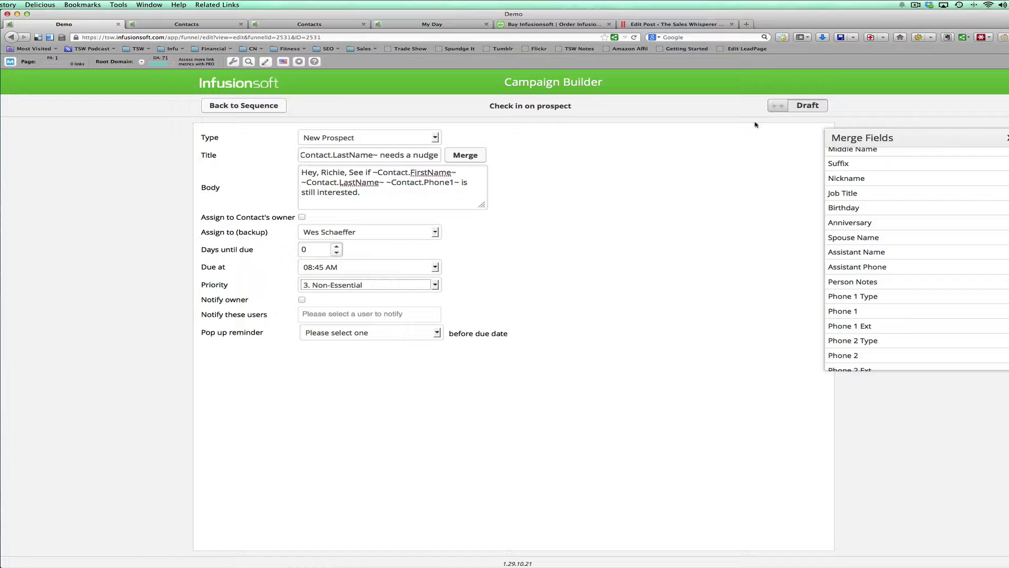
- Mark both the task and the Nudge sequence as Ready, returning to the campaign overview
click(807, 105)
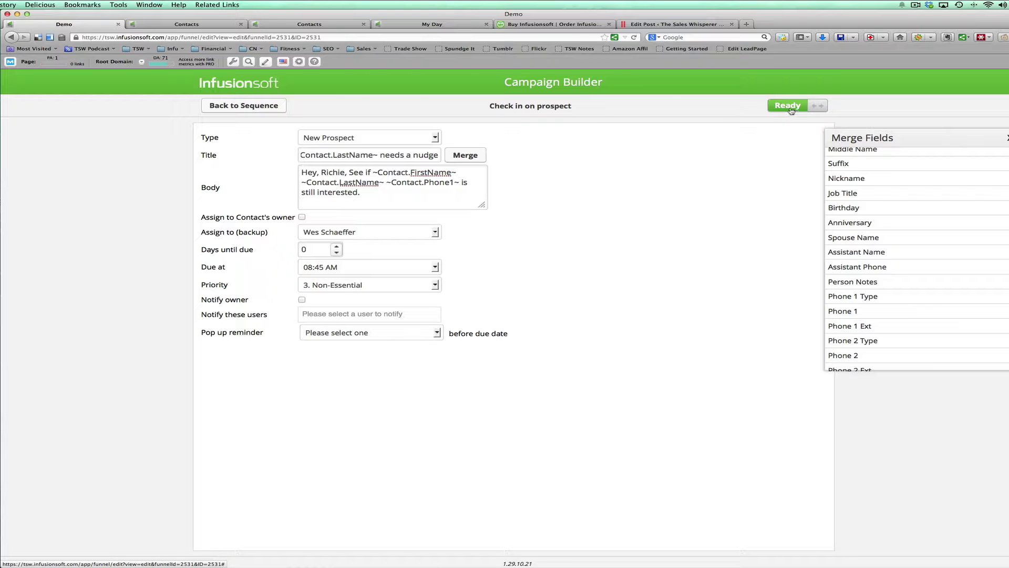
click(265, 110)
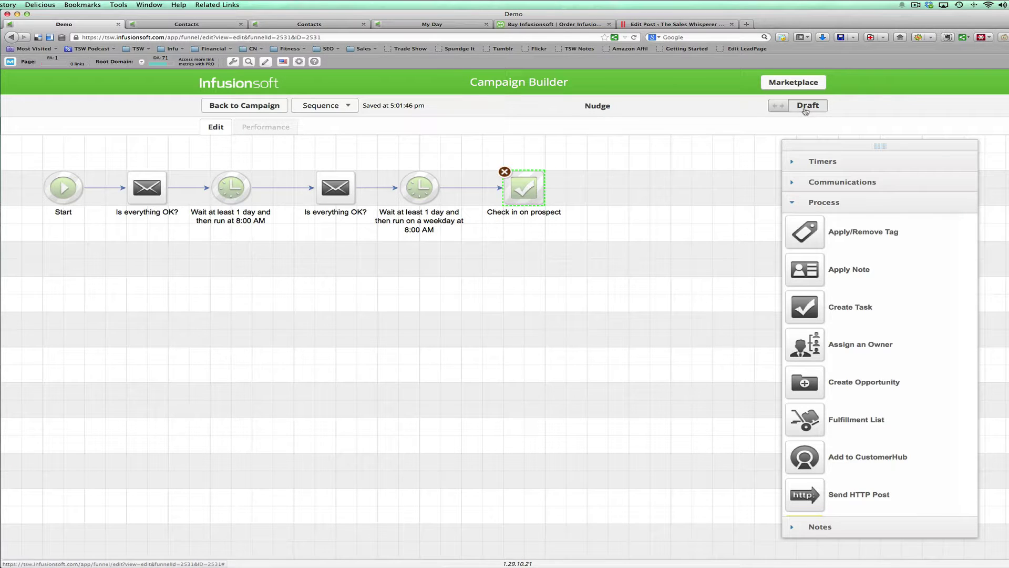
click(807, 108)
click(247, 107)
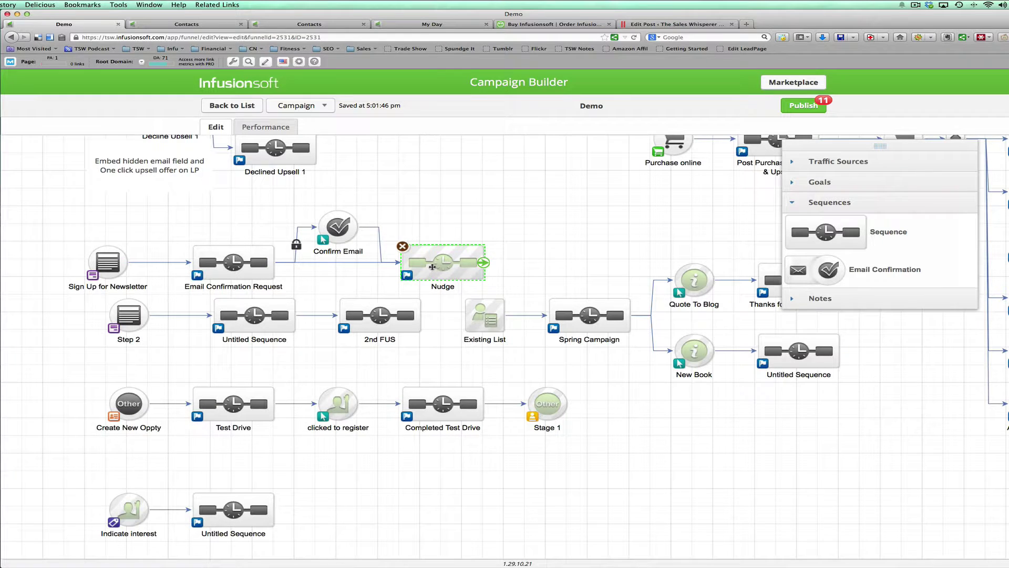
- Add a Sign up for newsletter goal above the existing newsletter goal and connect it to the Email Confirmation Request sequence
click(447, 219)
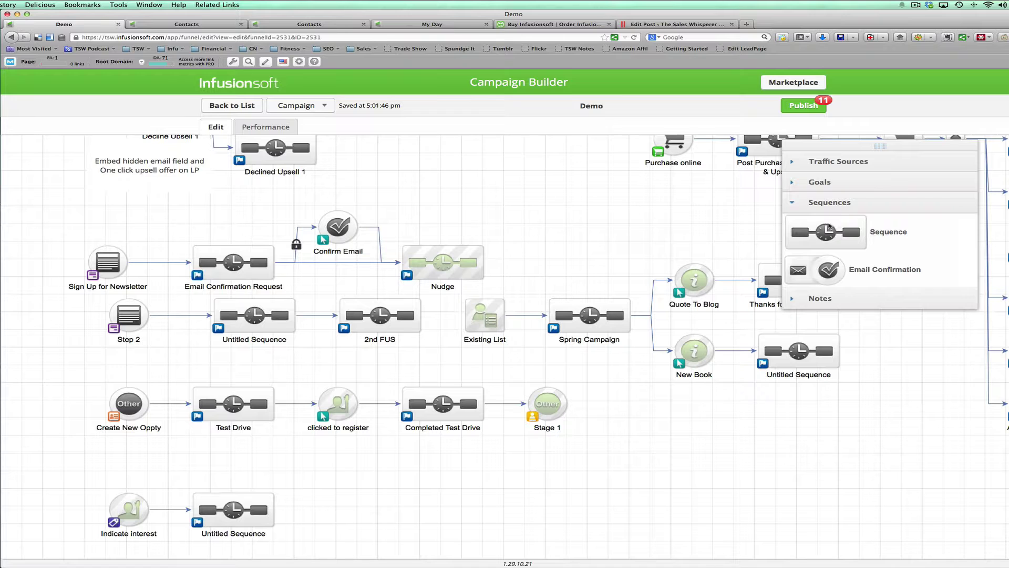
click(800, 184)
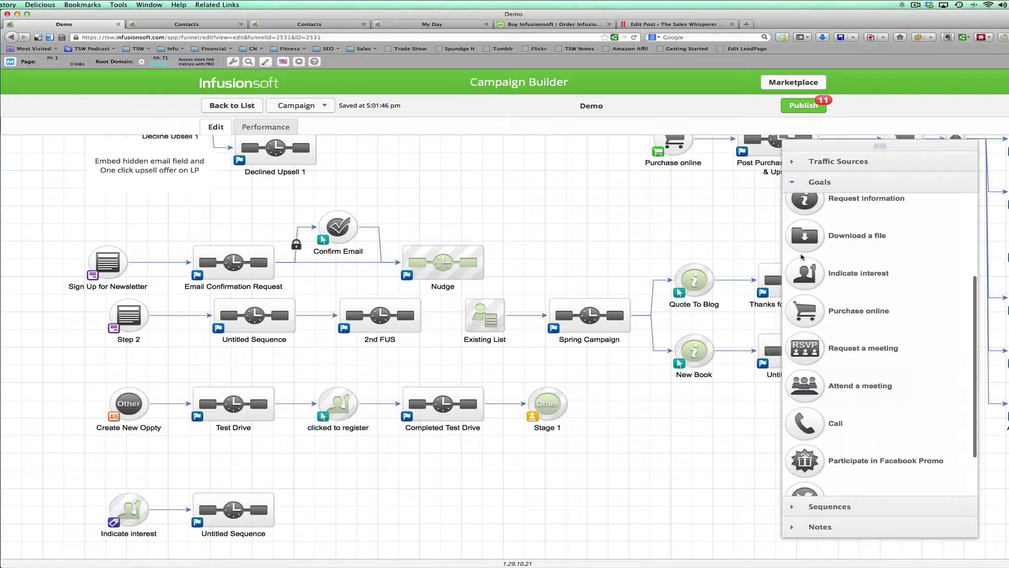
drag(806, 208, 231, 273)
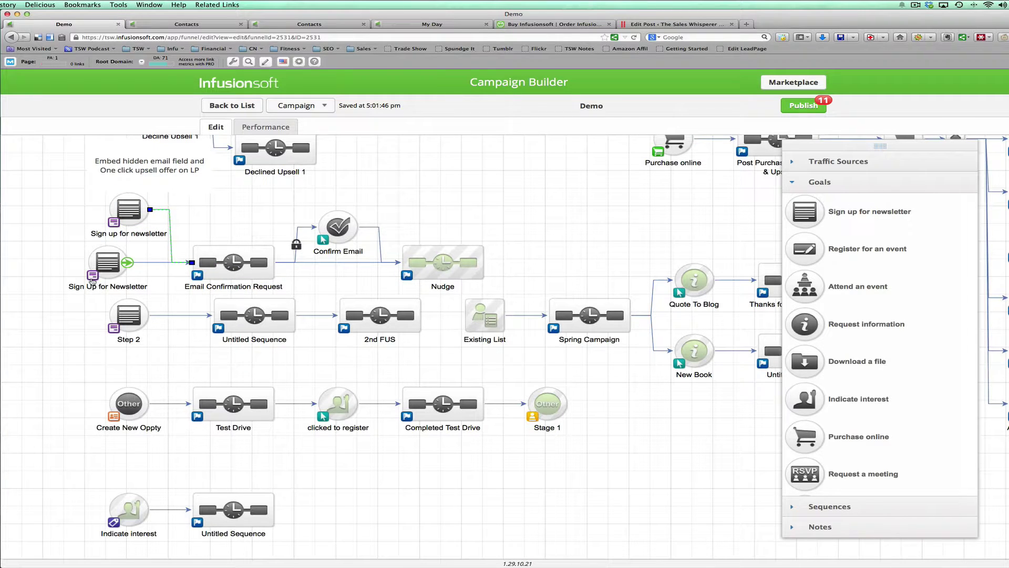
- Configure the new goal as achieved when a user Submits an Internal Form, and save the setting
double_click(115, 227)
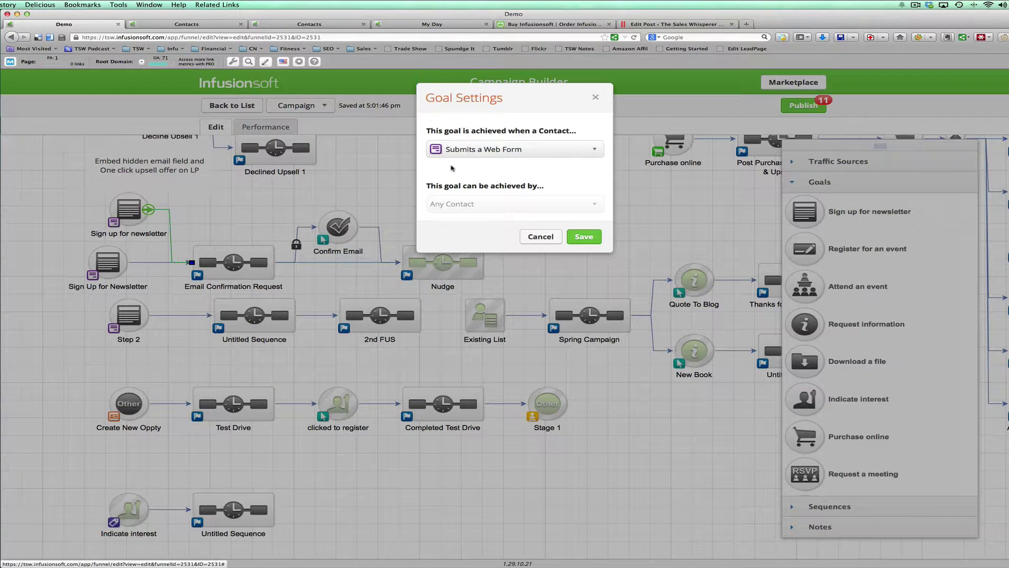
click(480, 154)
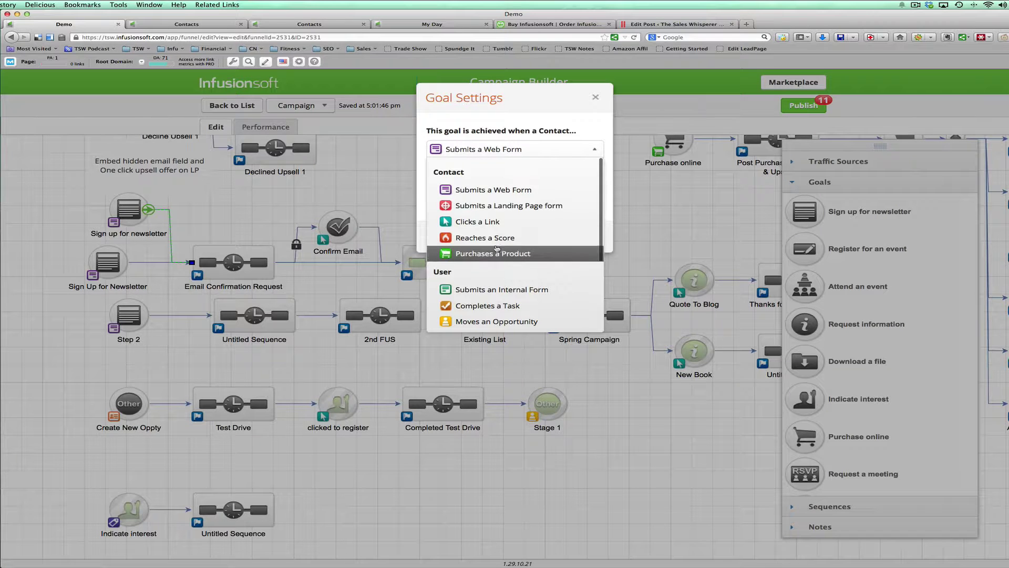
scroll(497, 253, down, 1)
click(489, 280)
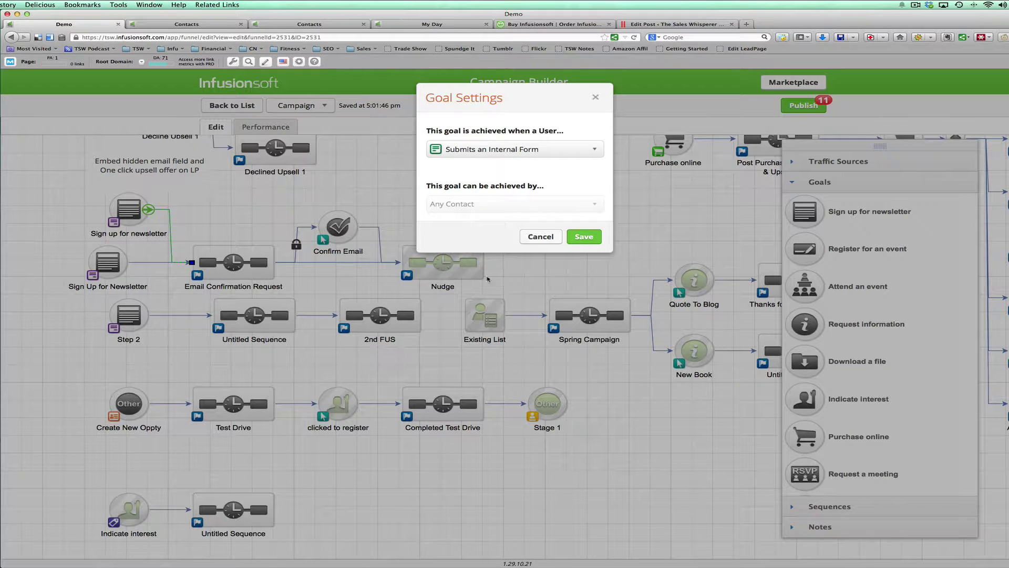
click(595, 245)
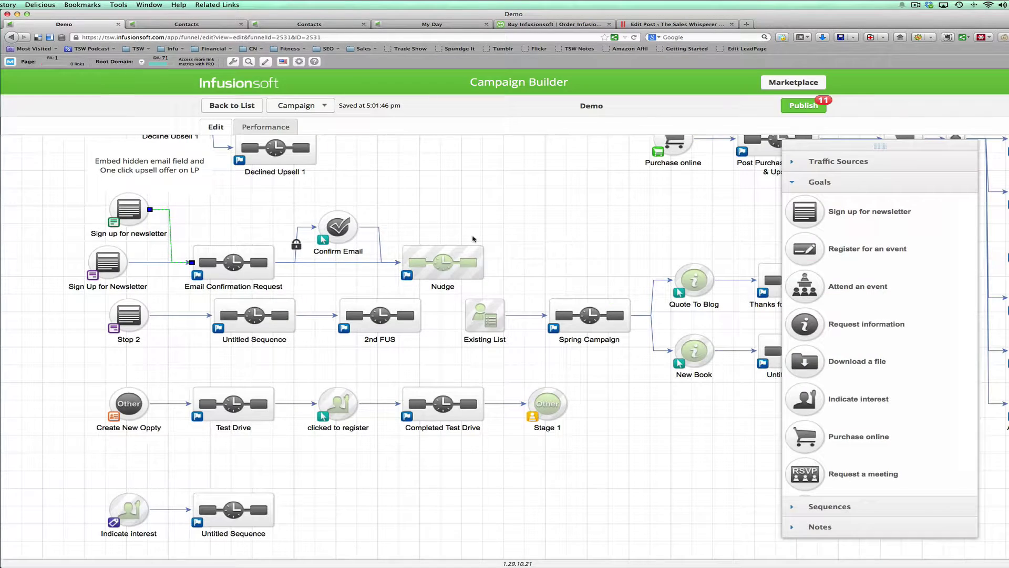
- Rename the new internal form goal to "New Lead Internal Form"
double_click(132, 233)
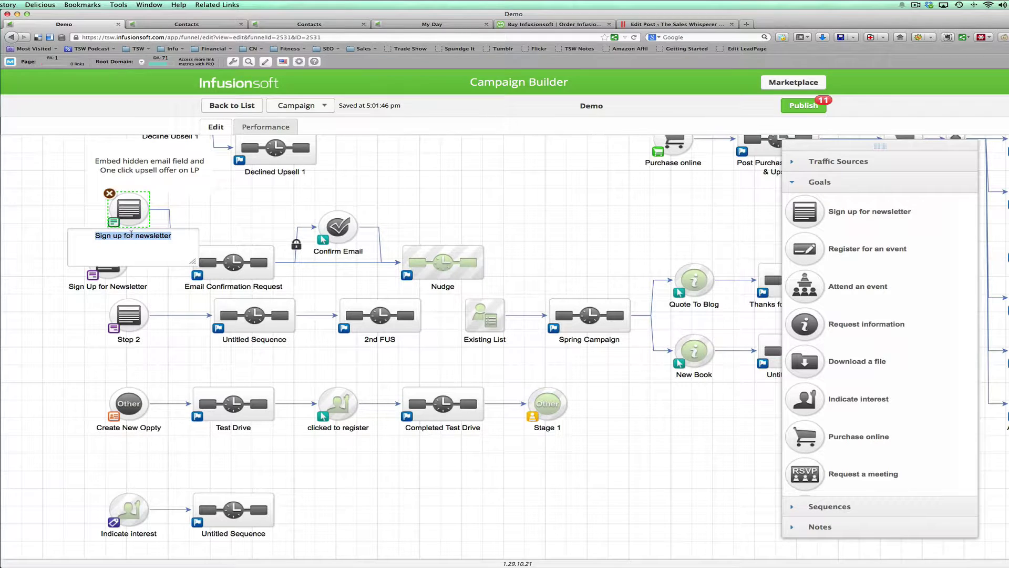
text(New Lead )
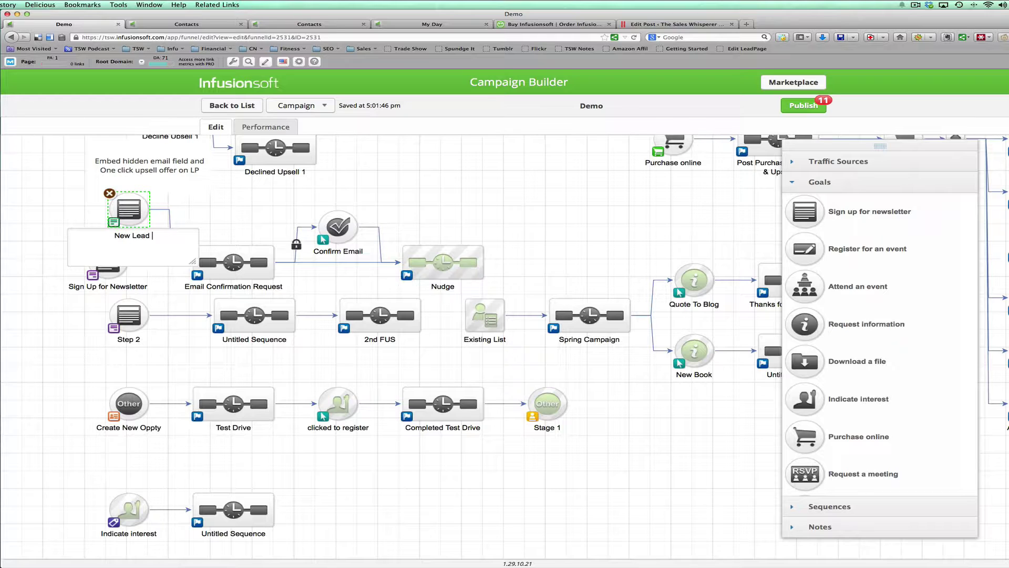
text(Internal Form)
click(203, 214)
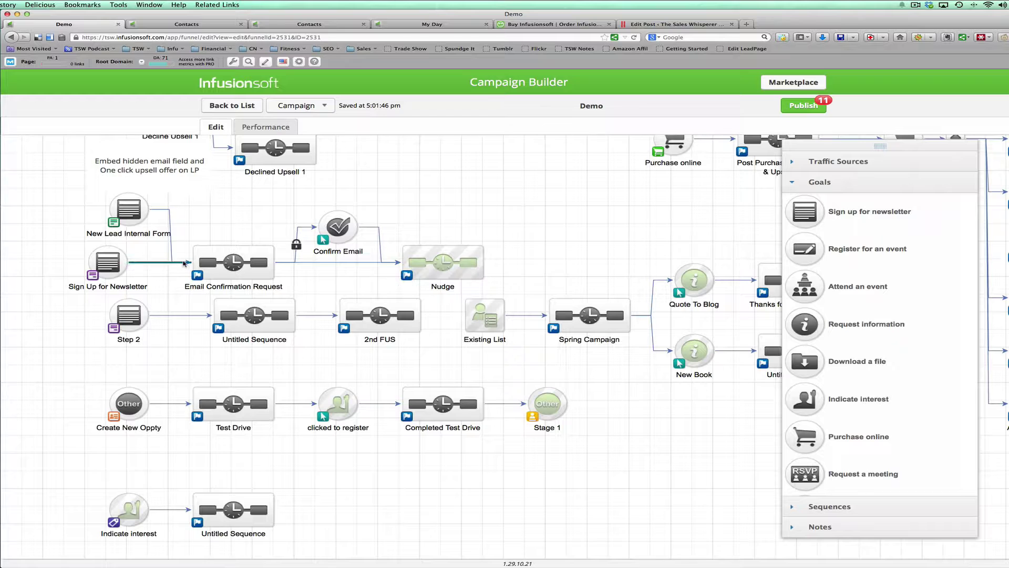
- Rename the original Sign Up for Newsletter web form goal to "Free Demo"
double_click(123, 286)
text(Fre)
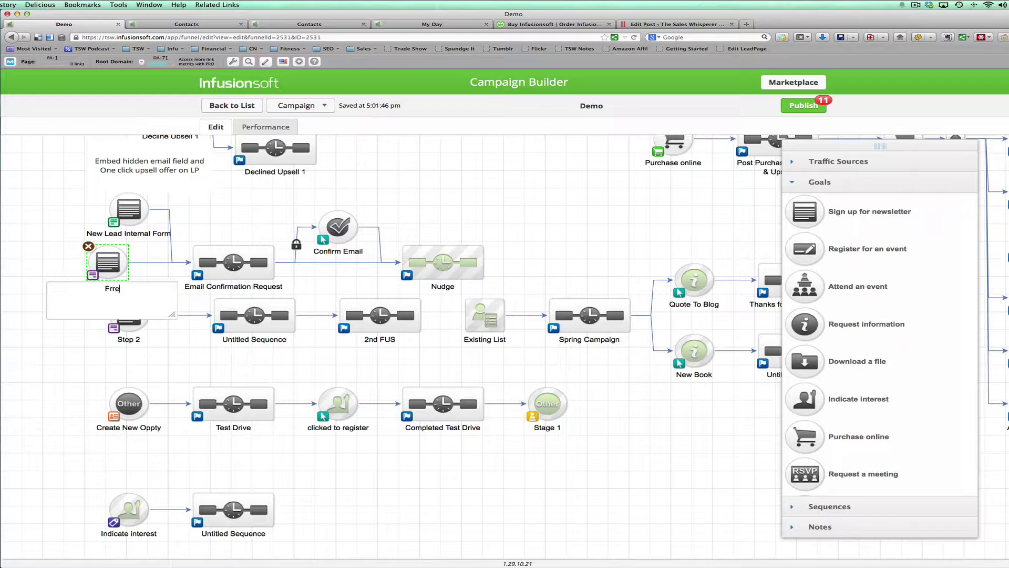
text(e Demo)
click(237, 223)
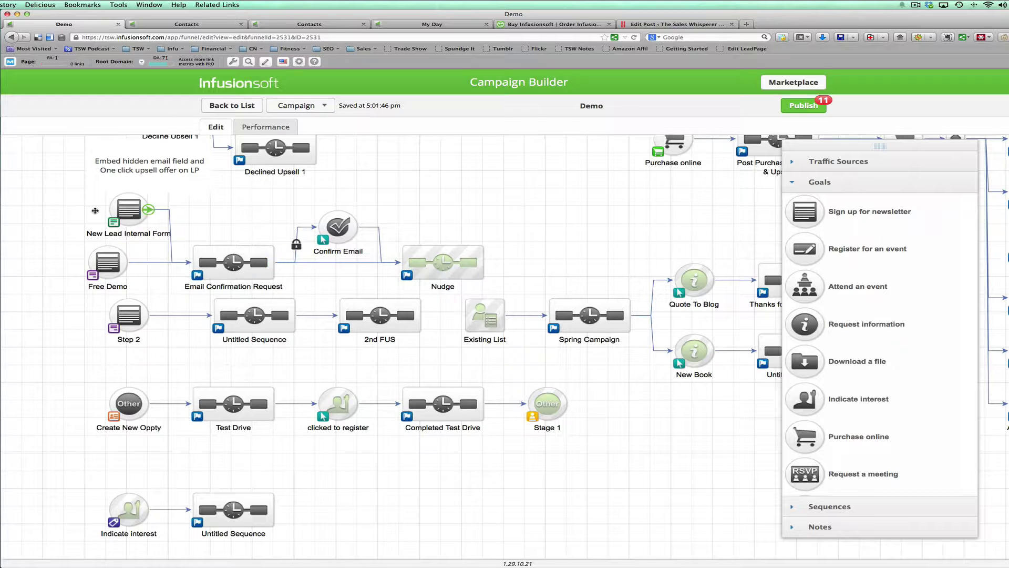
- Leave the campaign for the campaign list, and go through the CRM contacts to the Add a Contact page
click(184, 25)
click(83, 25)
click(249, 107)
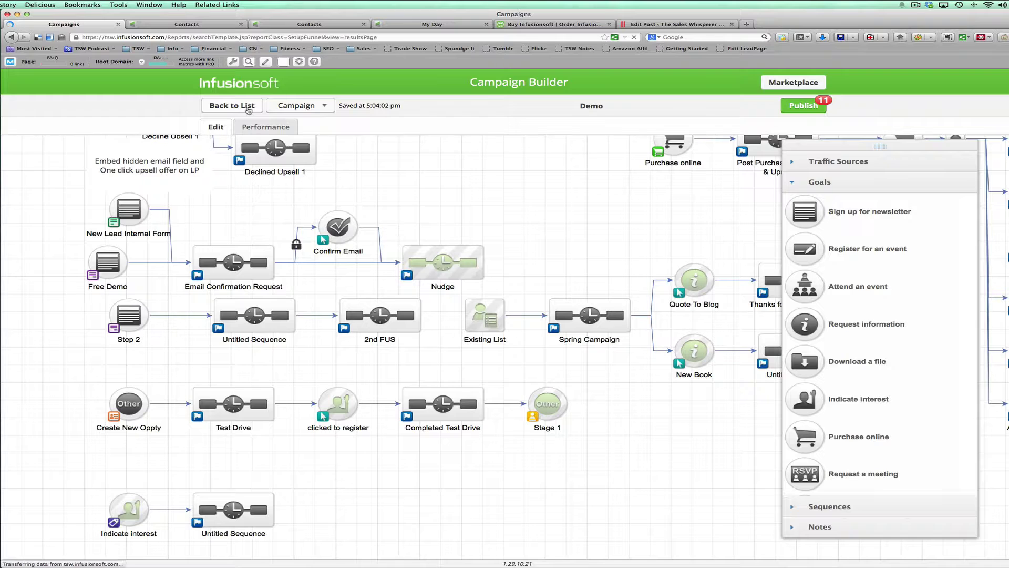
mouse_move(262, 101)
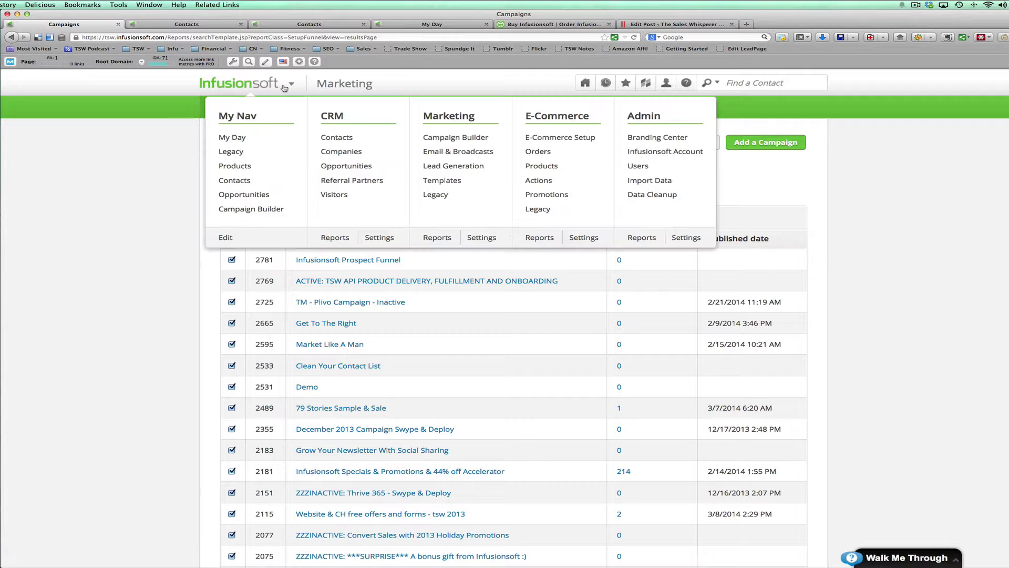
click(338, 137)
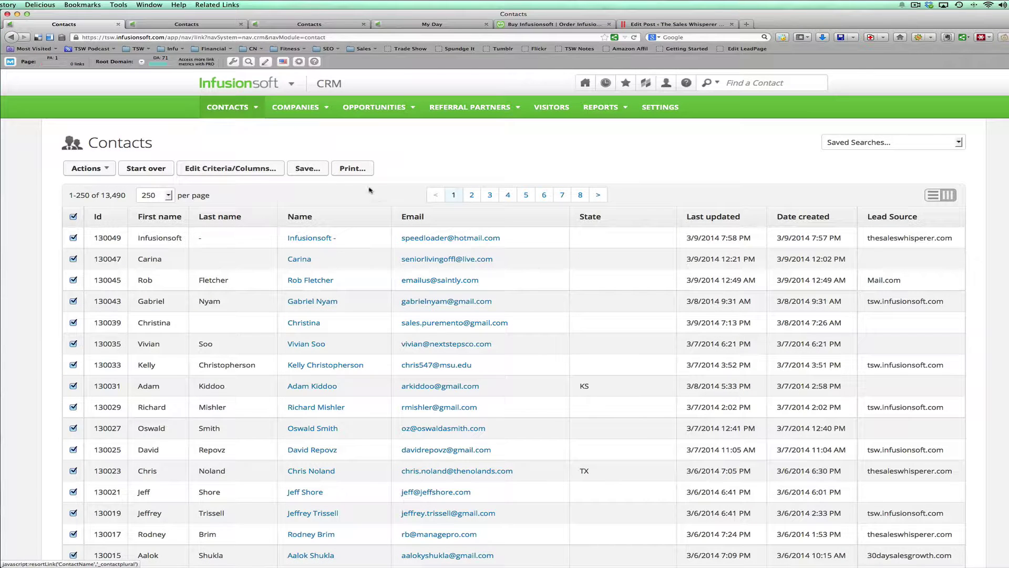
mouse_move(254, 111)
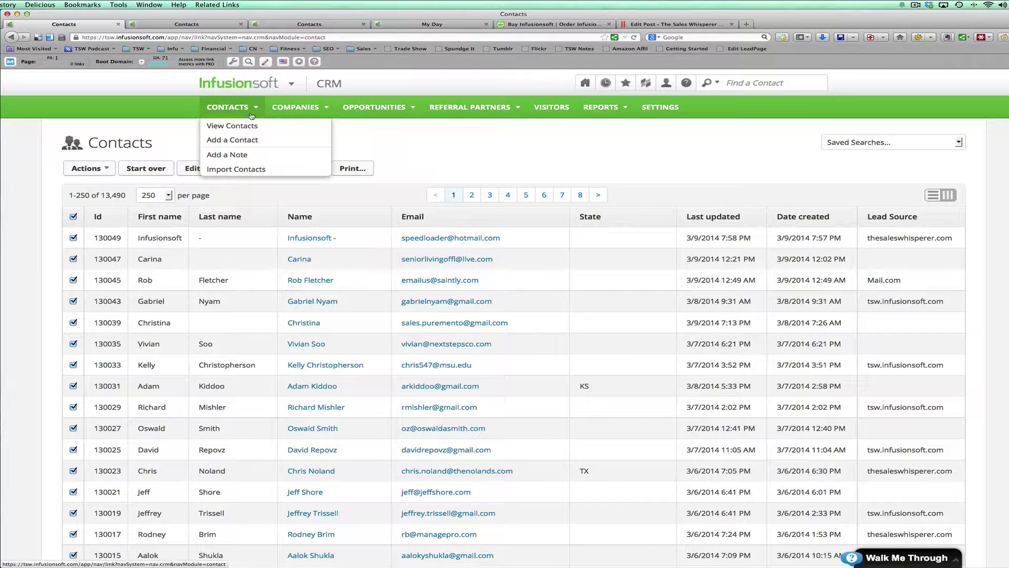
click(242, 140)
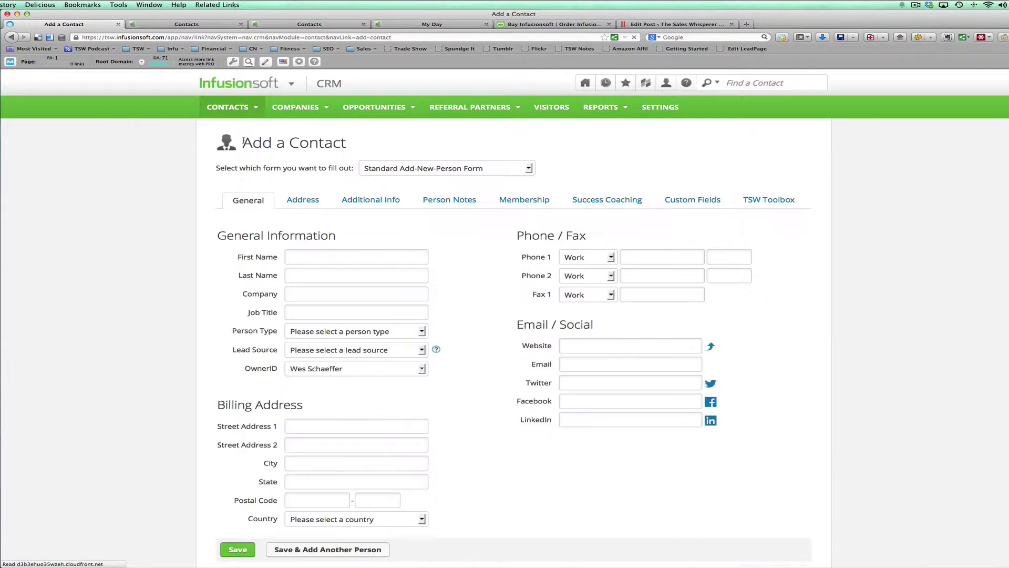
- Show the Quick Add-New-Person Form as the form for adding a contact
click(450, 169)
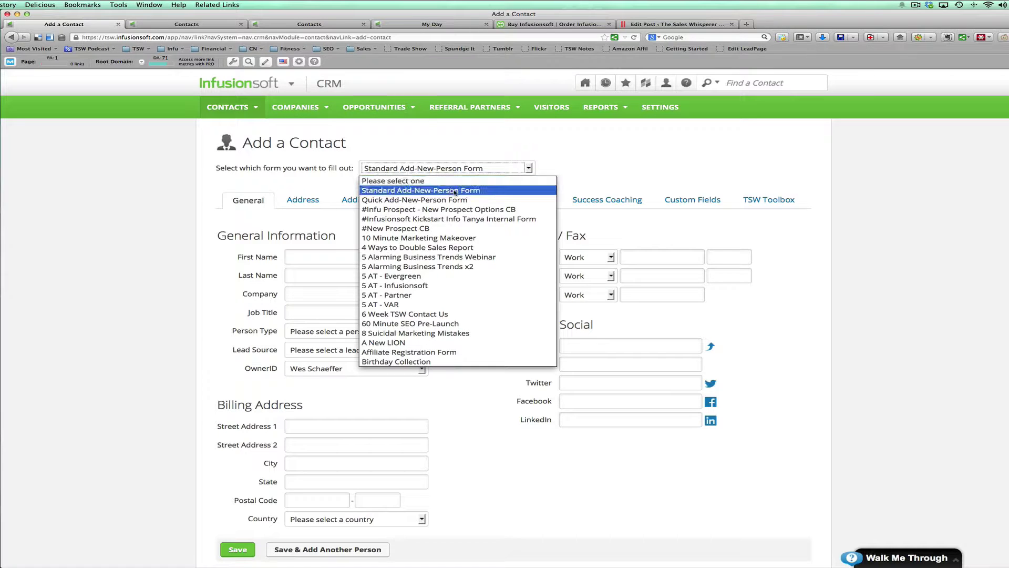
click(317, 220)
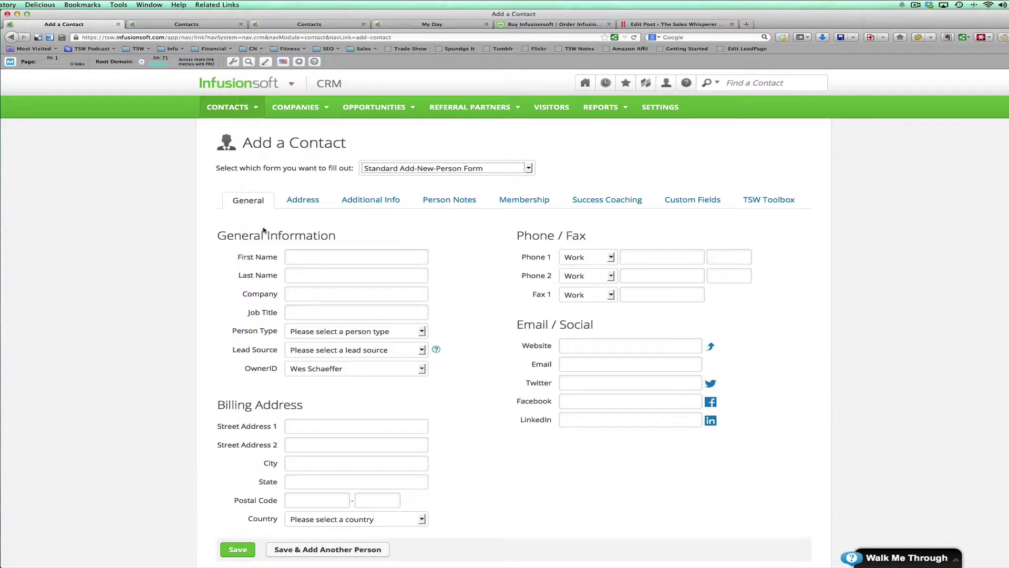
scroll(501, 439, down, 2)
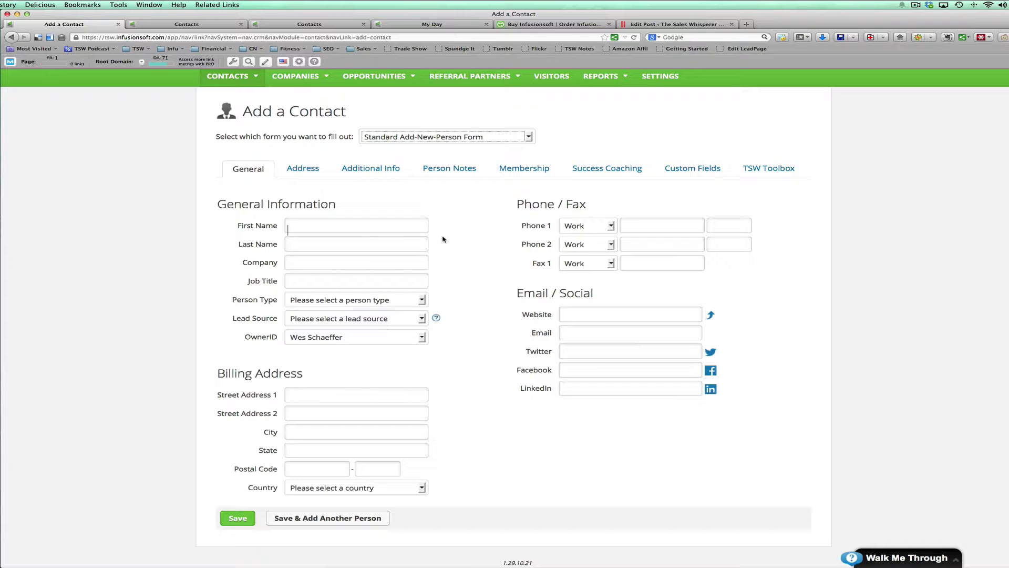
scroll(431, 221, up, 1)
click(415, 138)
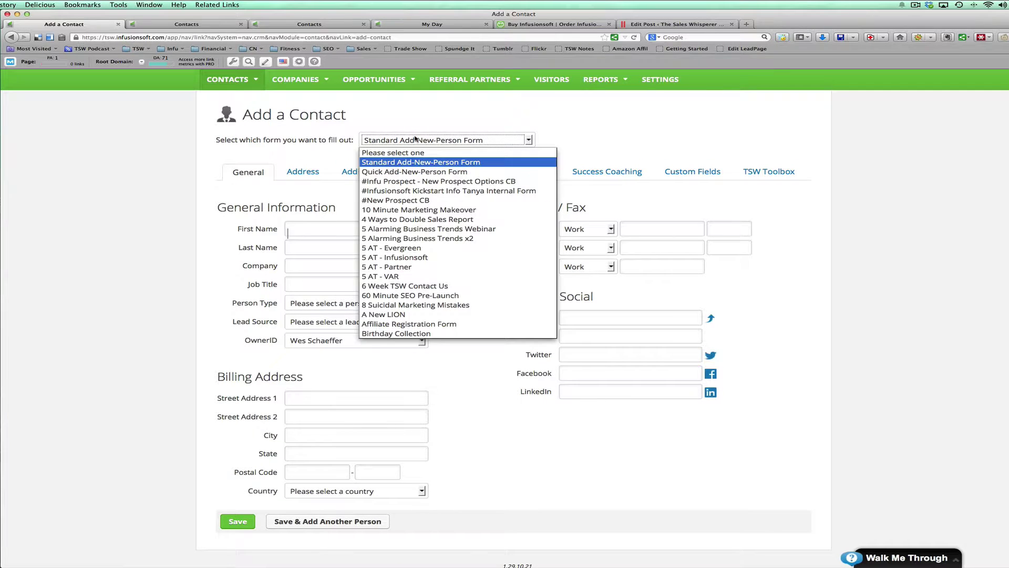
click(407, 172)
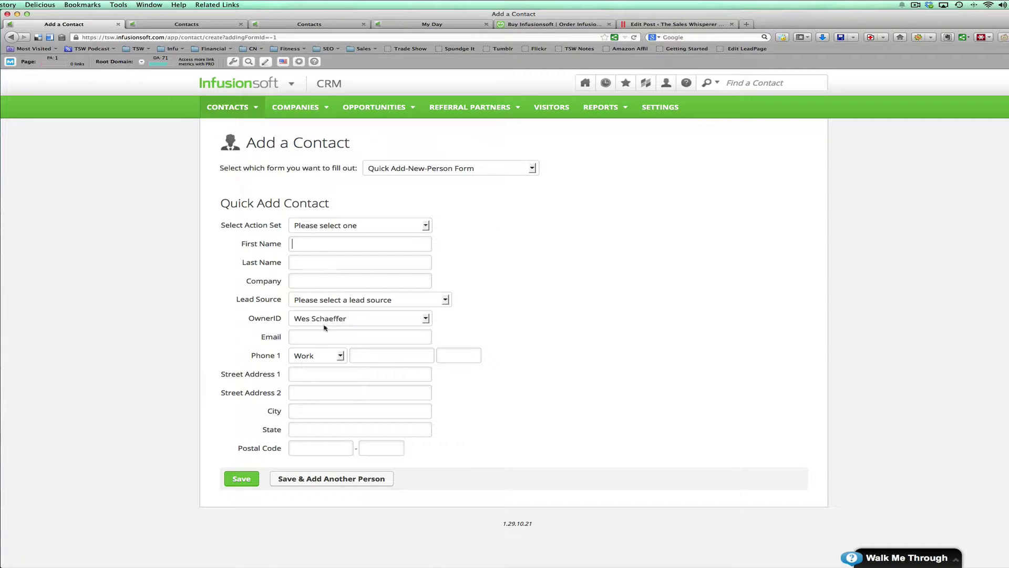
- Show the "#Infu Prospect - New Prospect Options CB" form for adding a contact
mouse_move(246, 79)
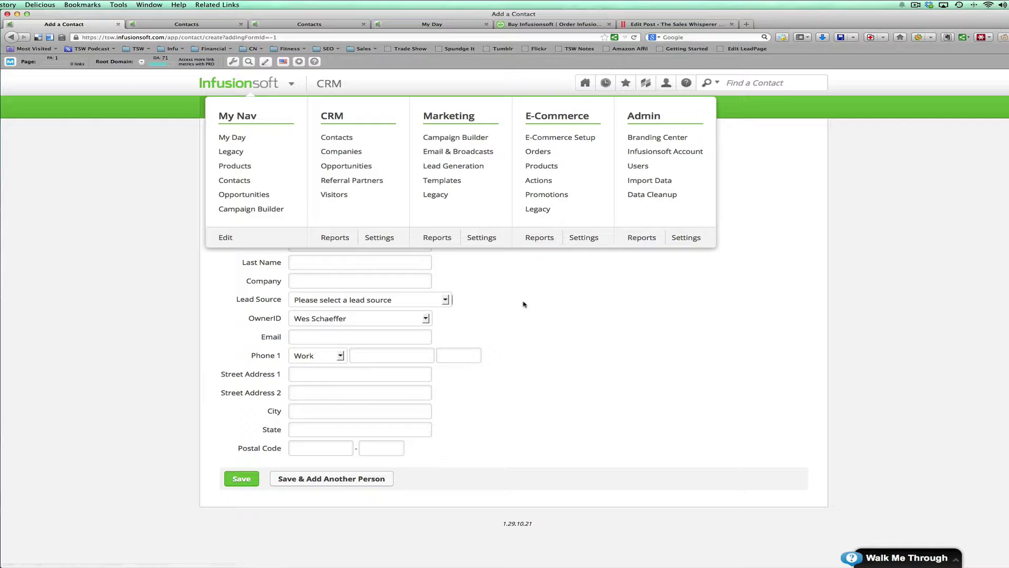
click(441, 168)
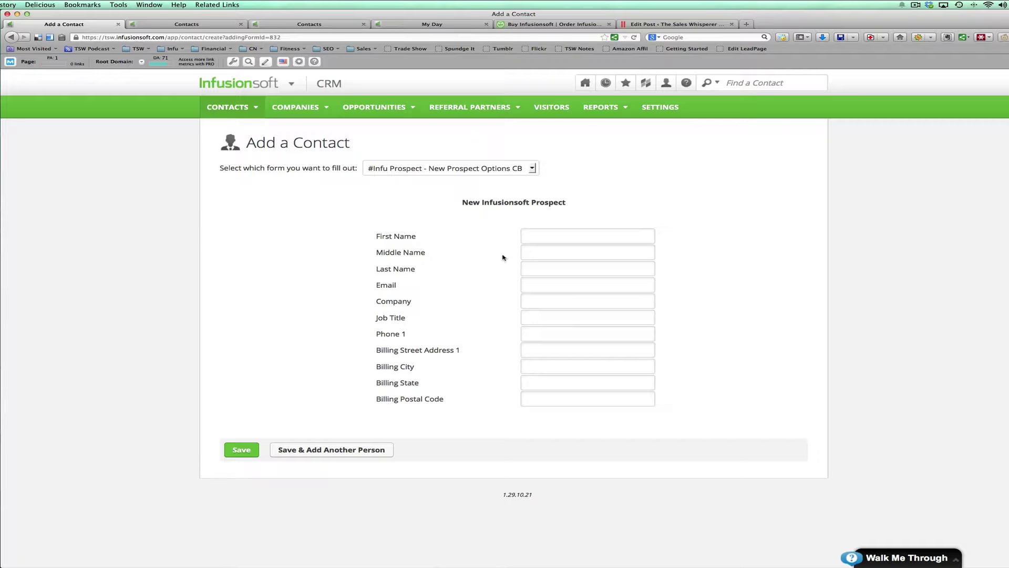
click(470, 169)
click(468, 175)
- Look through the available contact forms, choose the Affiliate Registration Form, and examine its contact and referral partner fields
click(470, 171)
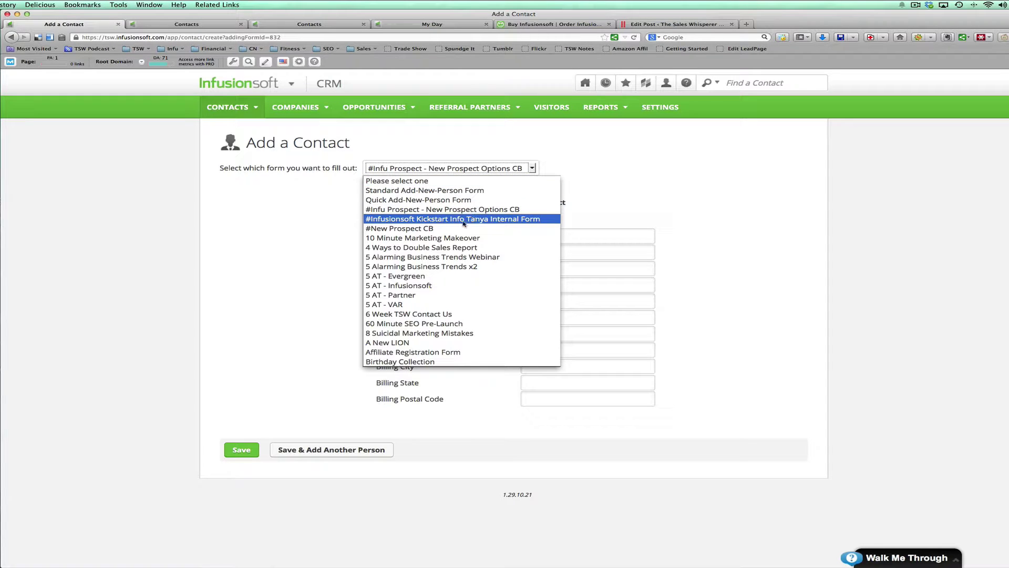
scroll(463, 232, down, 1)
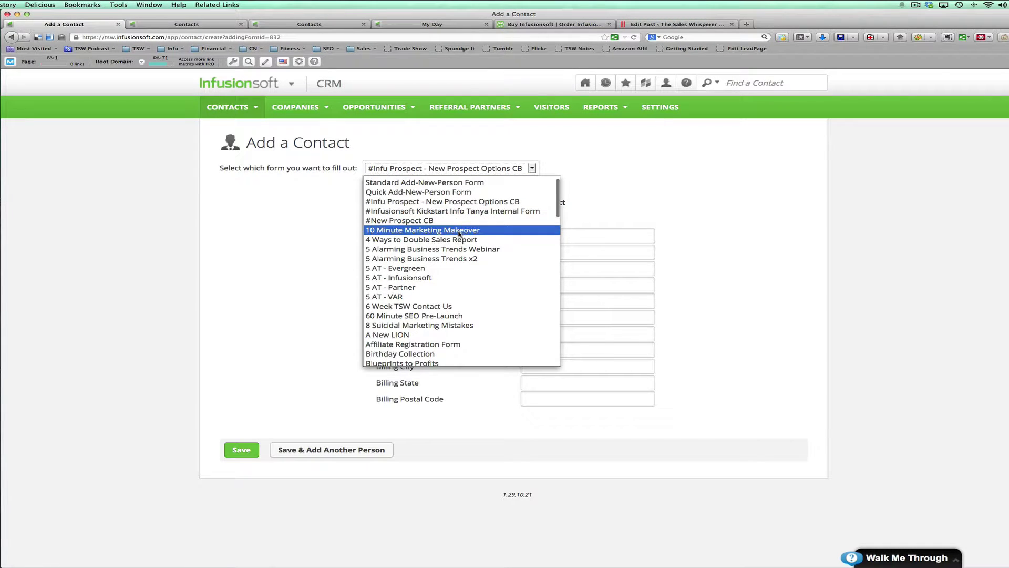
scroll(460, 231, down, 1)
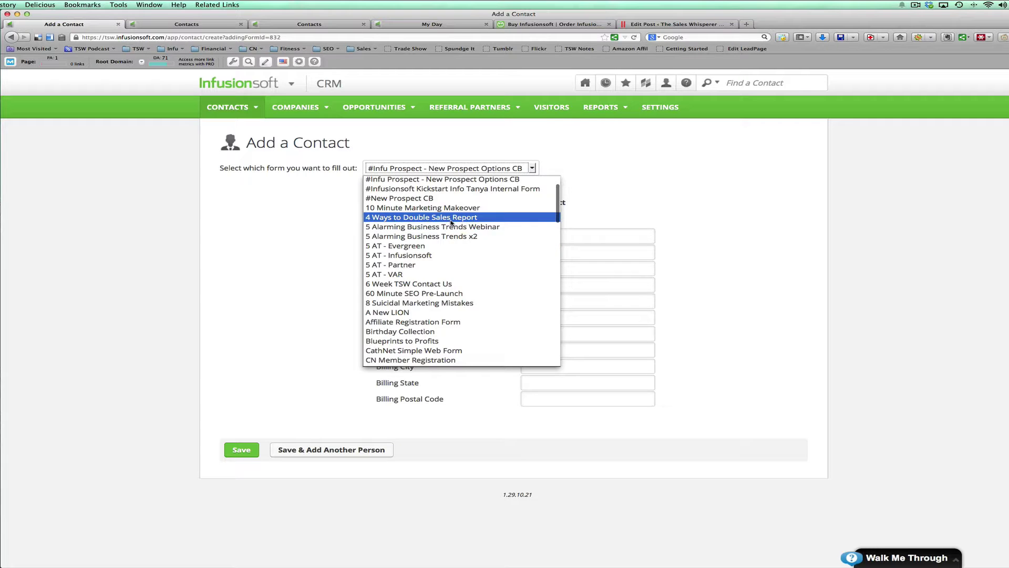
scroll(450, 223, down, 1)
scroll(451, 223, down, 3)
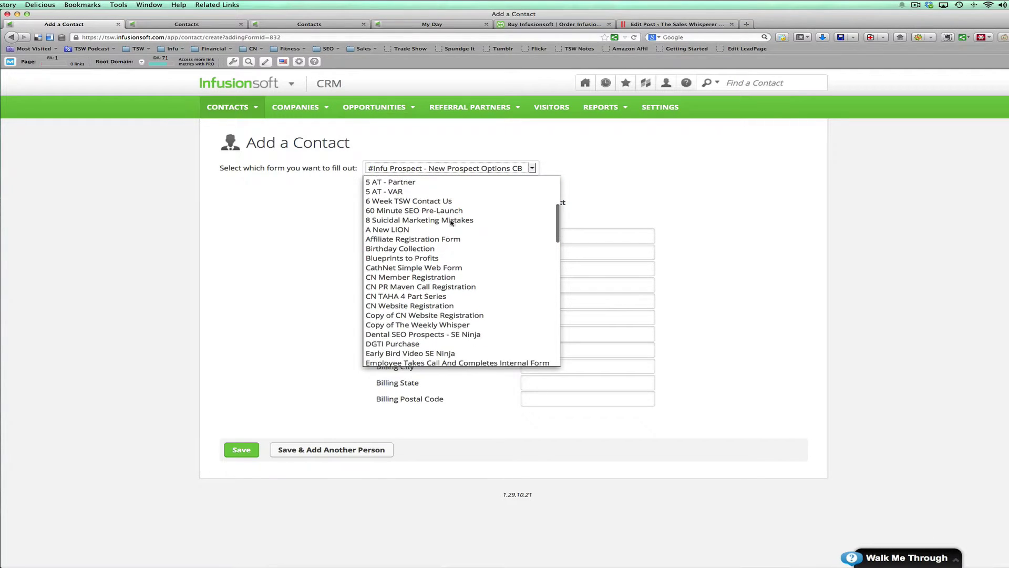
scroll(432, 211, down, 1)
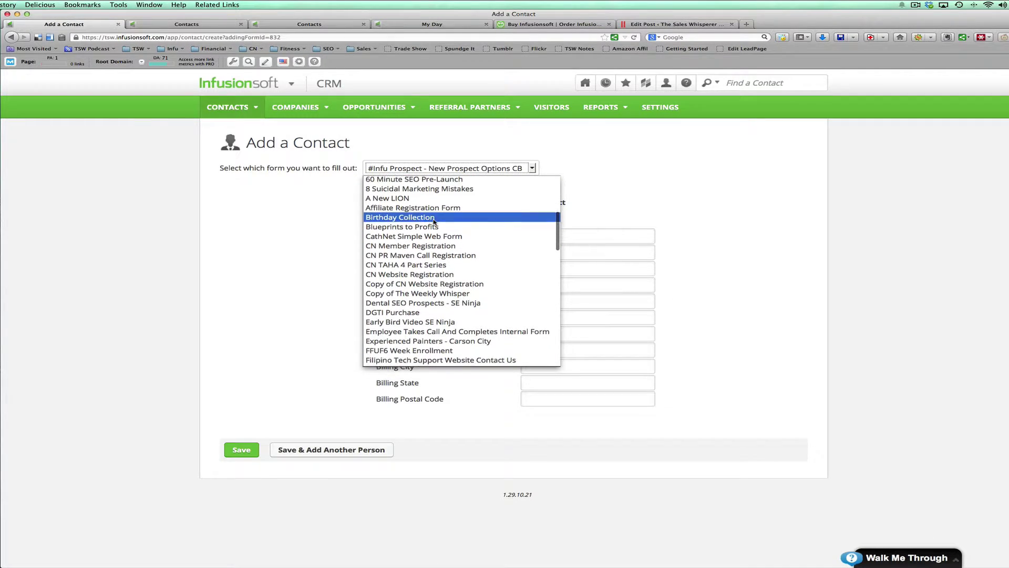
click(436, 193)
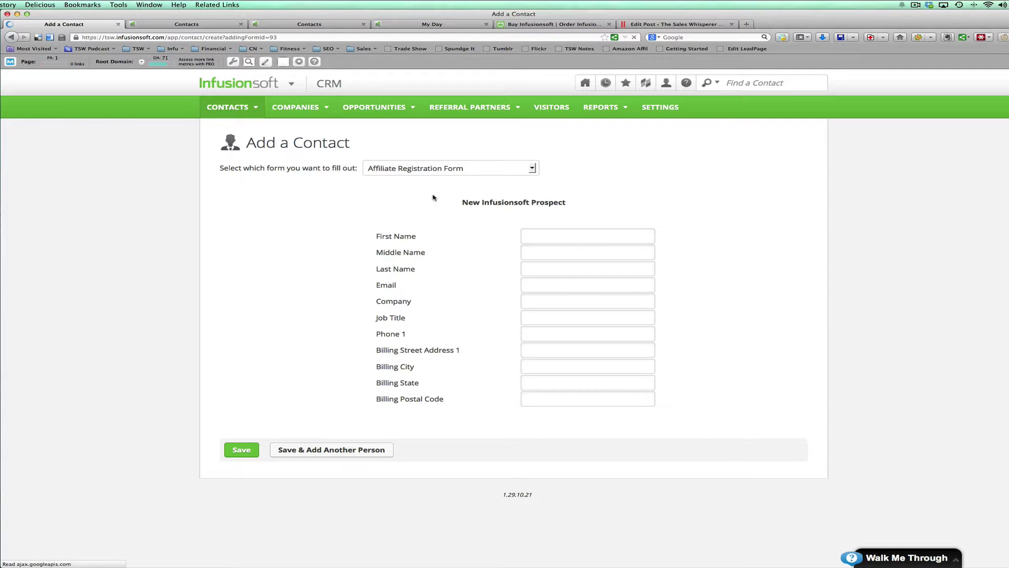
scroll(426, 250, down, 4)
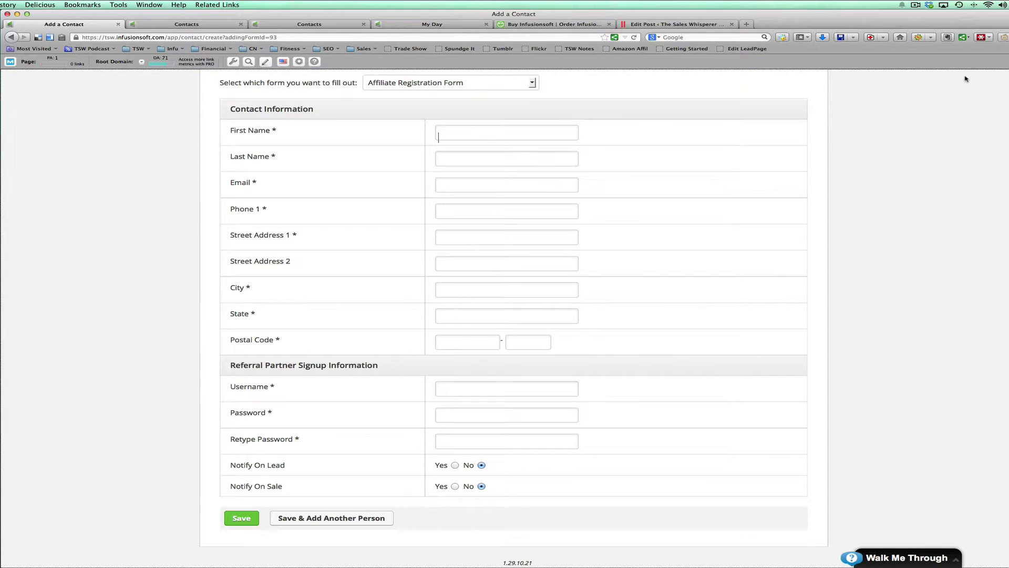
scroll(665, 212, up, 3)
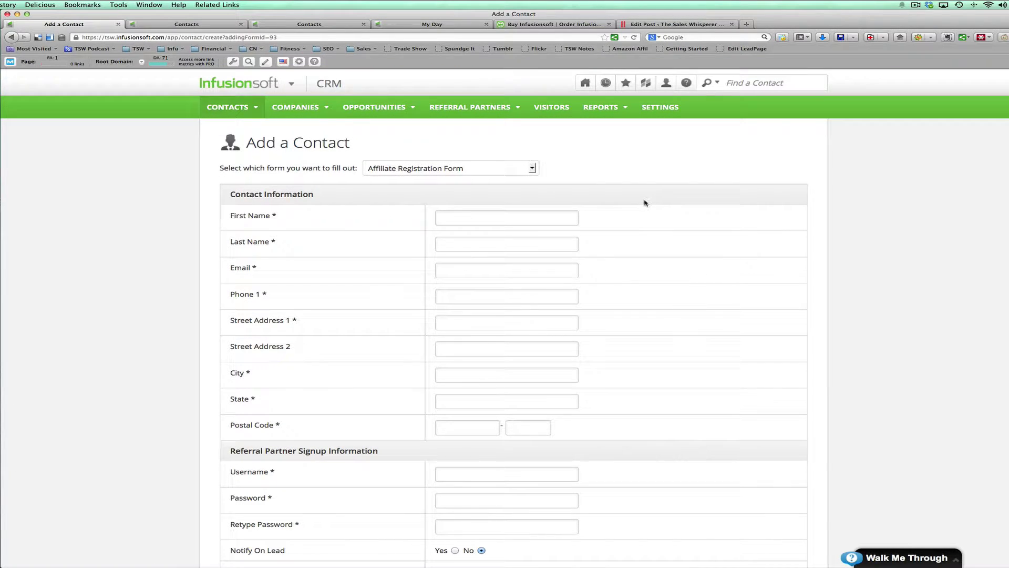
- Return to My Day and view the selected contact's recent campaign history and upcoming campaign items
click(438, 24)
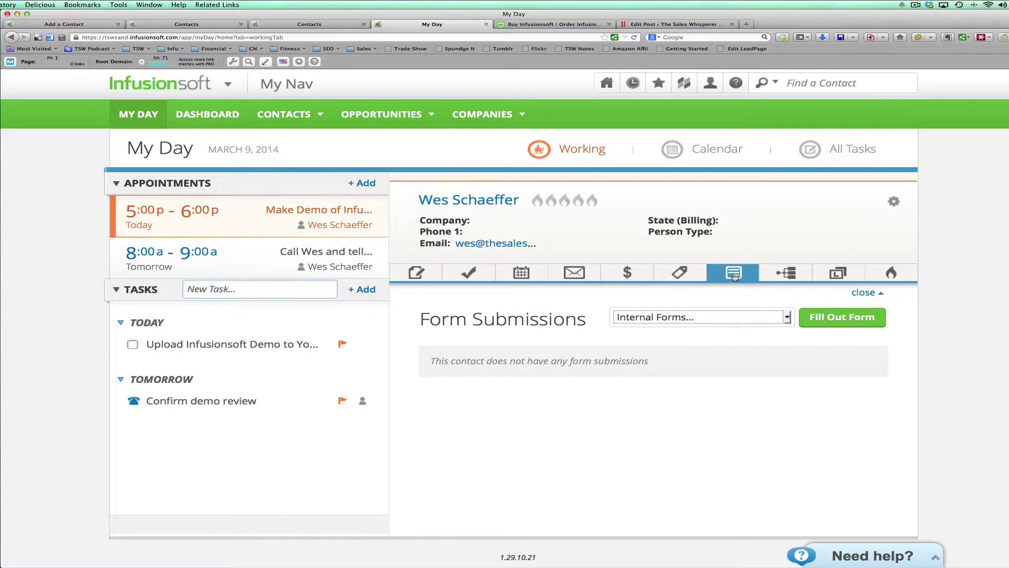
click(782, 276)
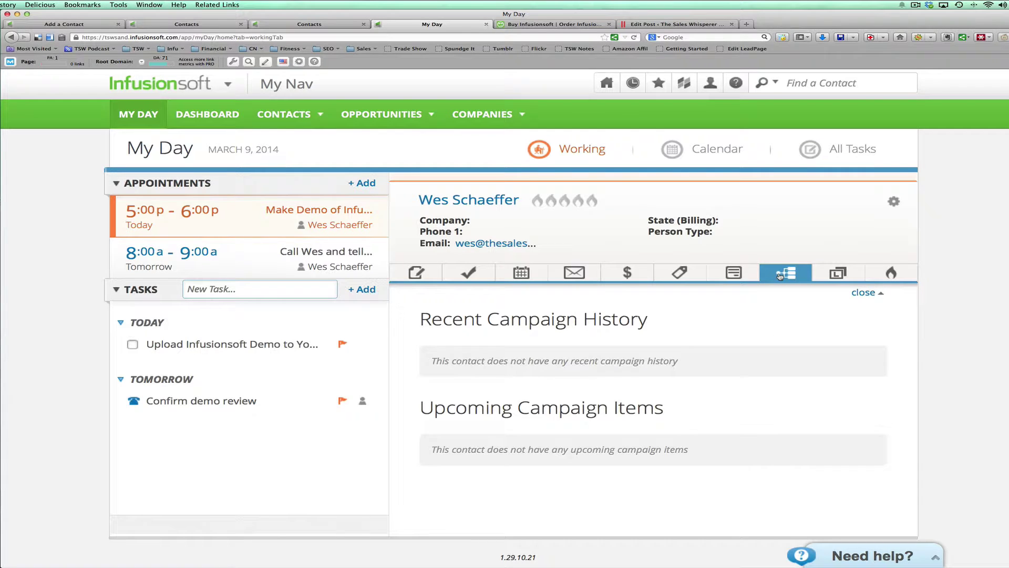
scroll(618, 349, down, 1)
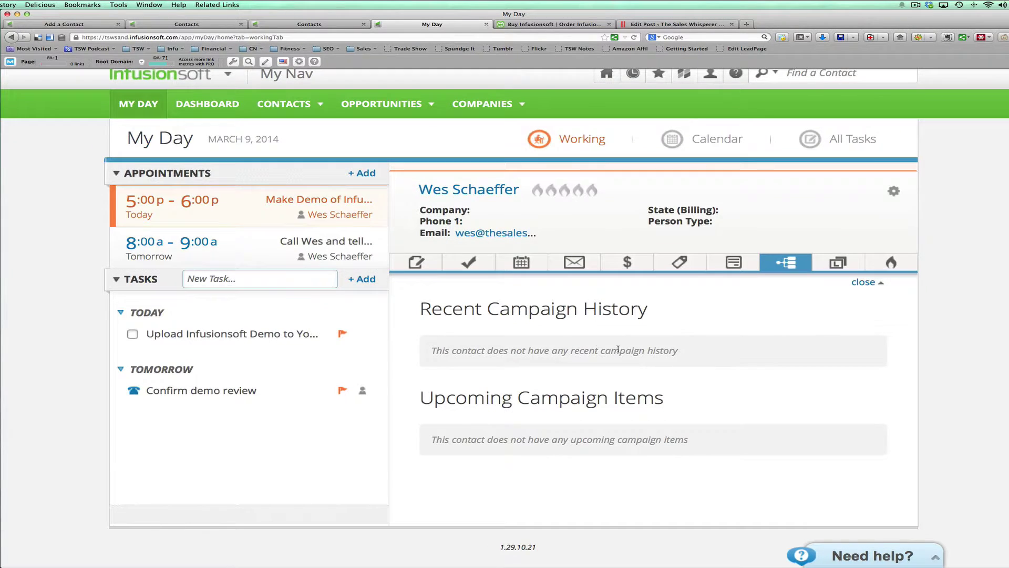
- Review the contact's follow-up sequences and the sequences available to add, and view the contact's scored and recent activity
scroll(523, 347, down, 1)
scroll(535, 343, down, 1)
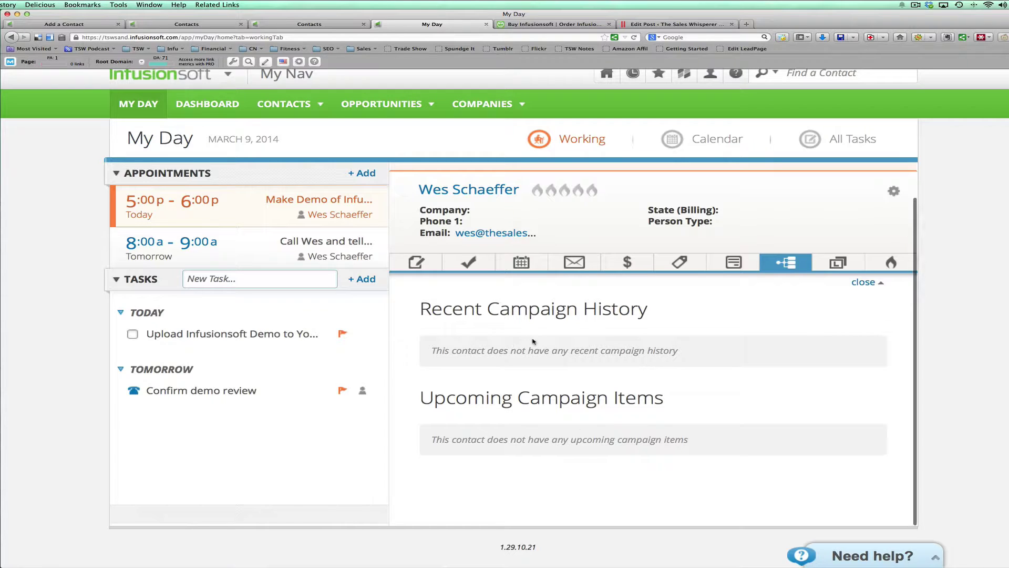
click(835, 265)
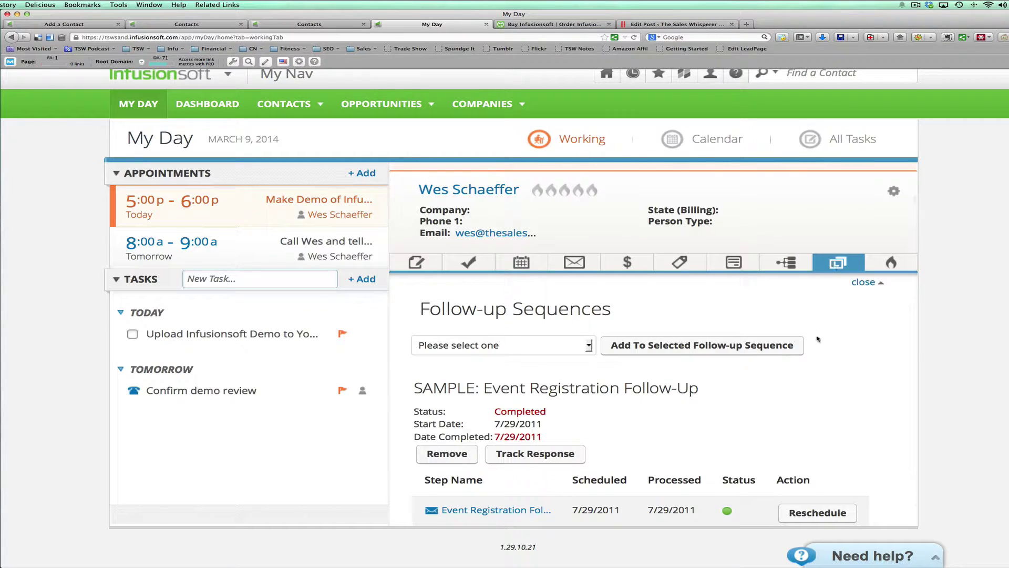
scroll(847, 335, down, 1)
click(542, 332)
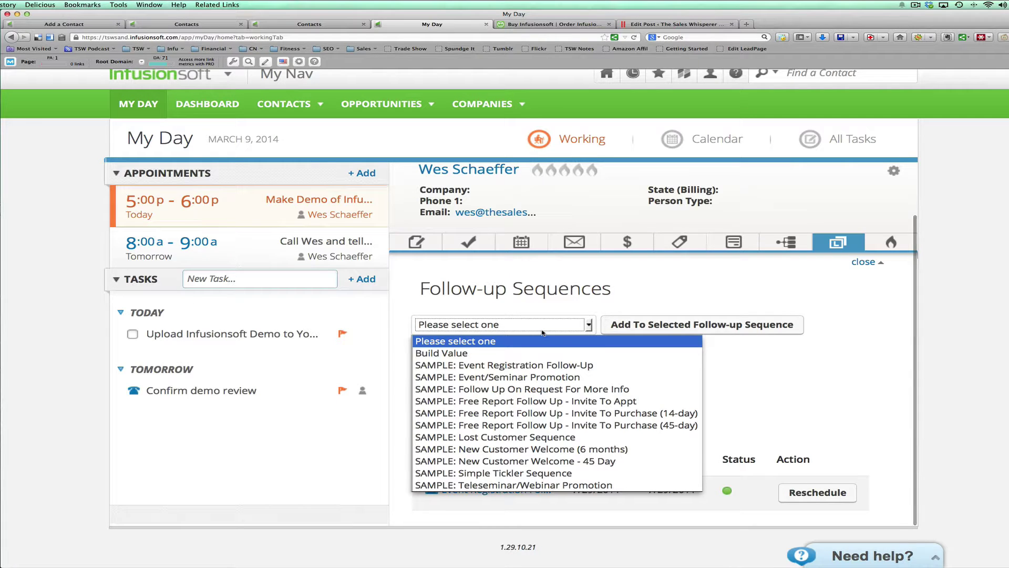
click(542, 332)
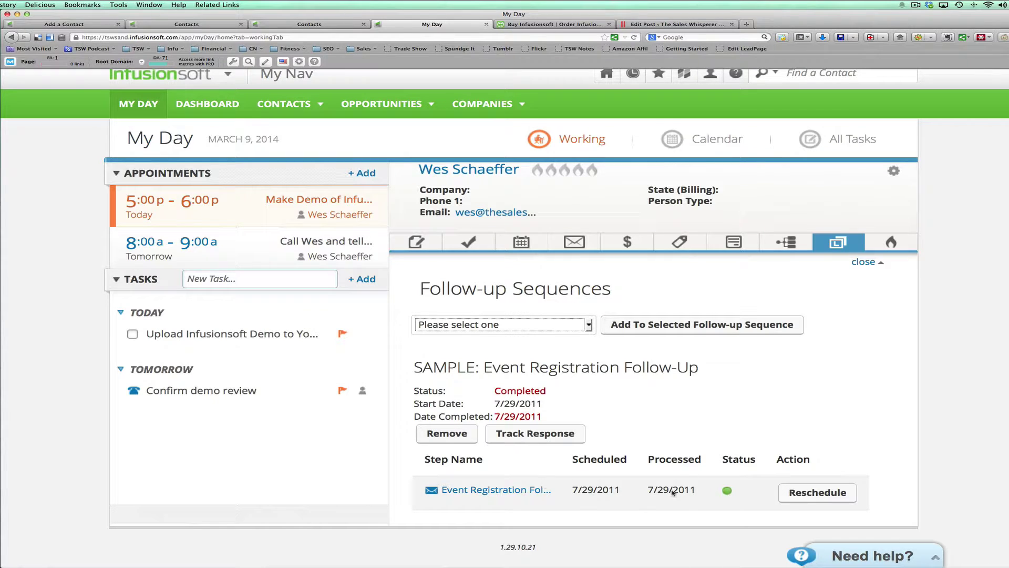
click(891, 243)
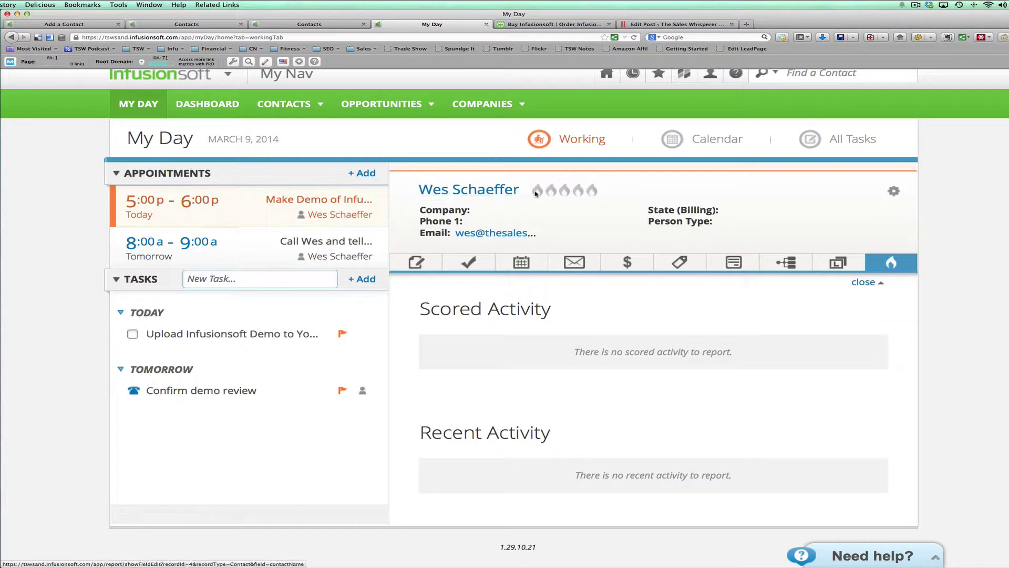
- Switch to the live CRM account's dashboard, refresh the Activity Feed, and examine its email opens and lead scores
click(202, 25)
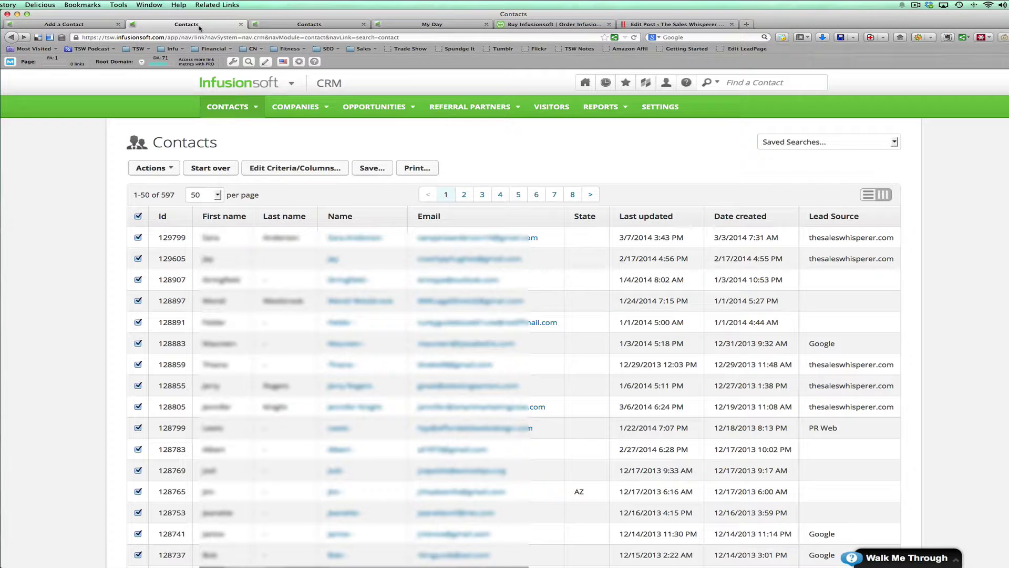
click(585, 84)
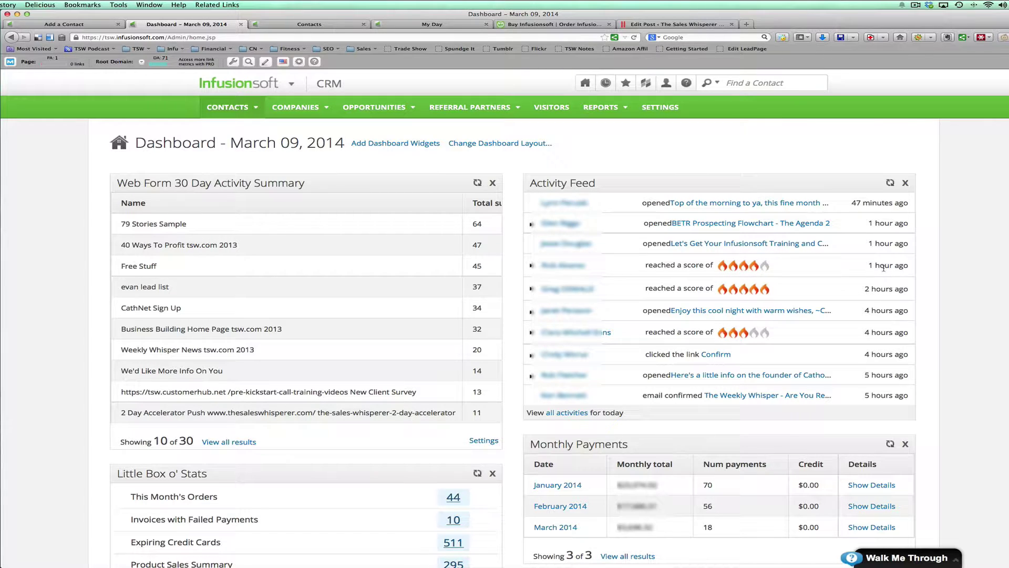
click(889, 183)
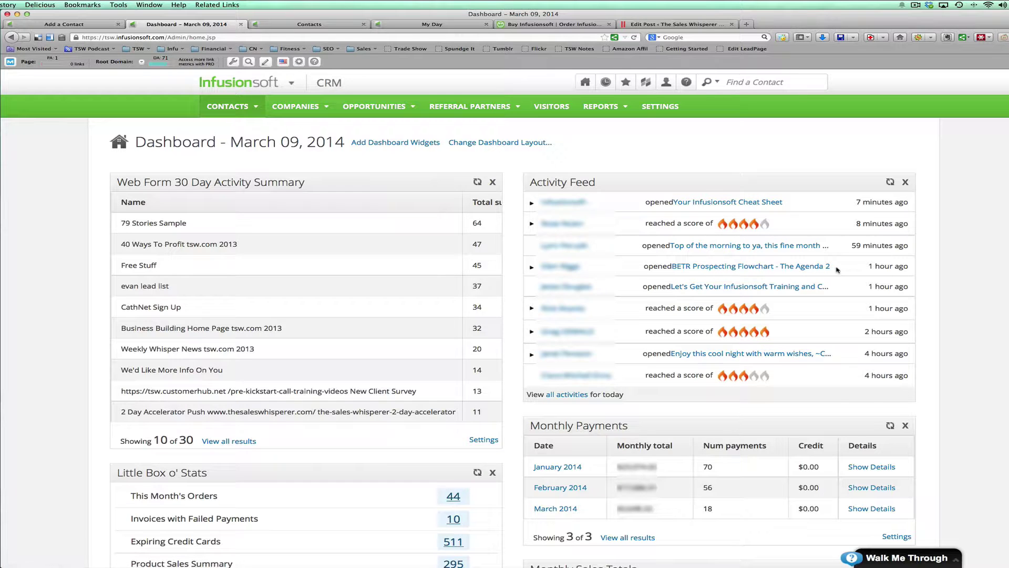
scroll(838, 268, down, 1)
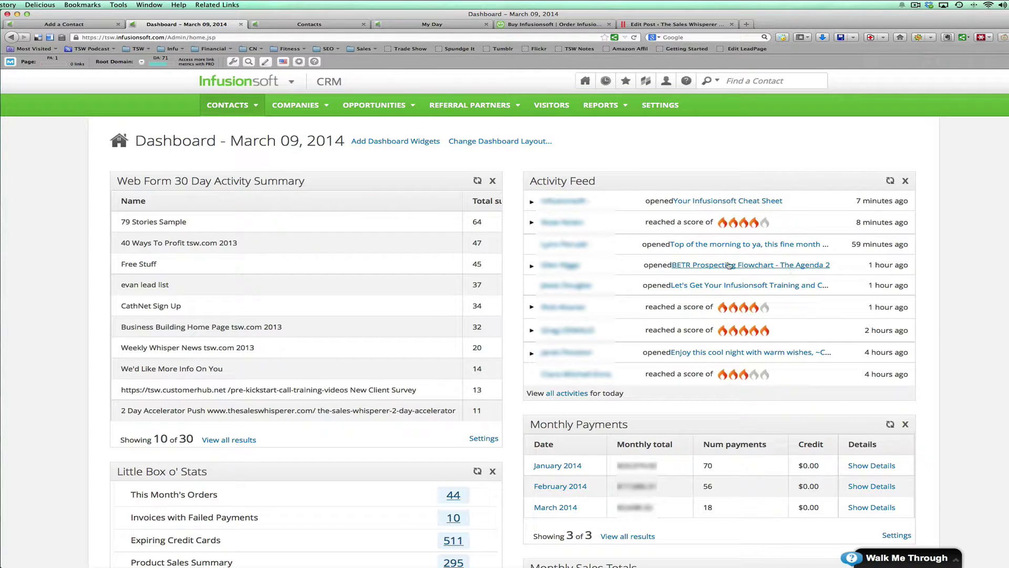
scroll(703, 274, down, 1)
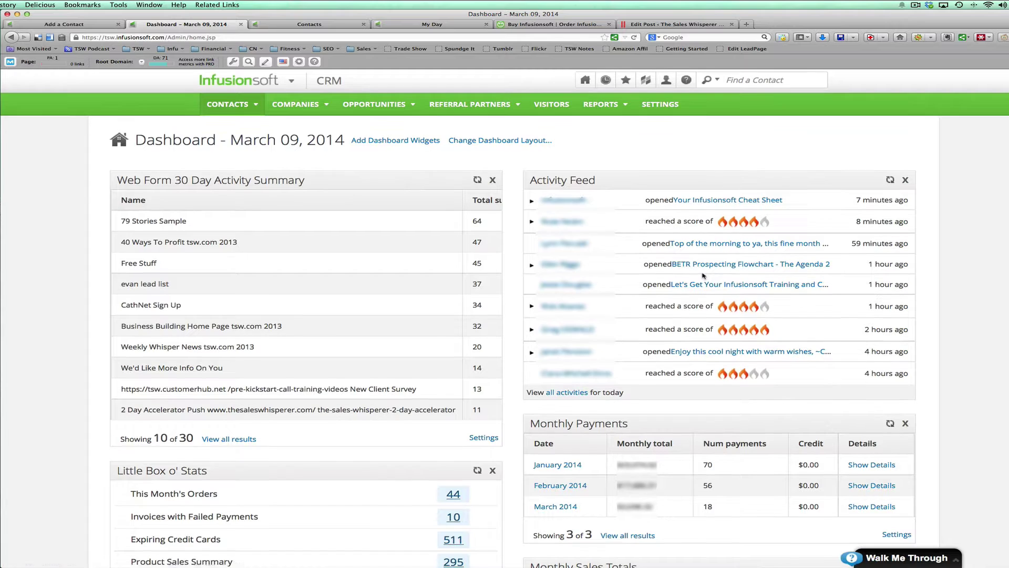
scroll(693, 270, up, 1)
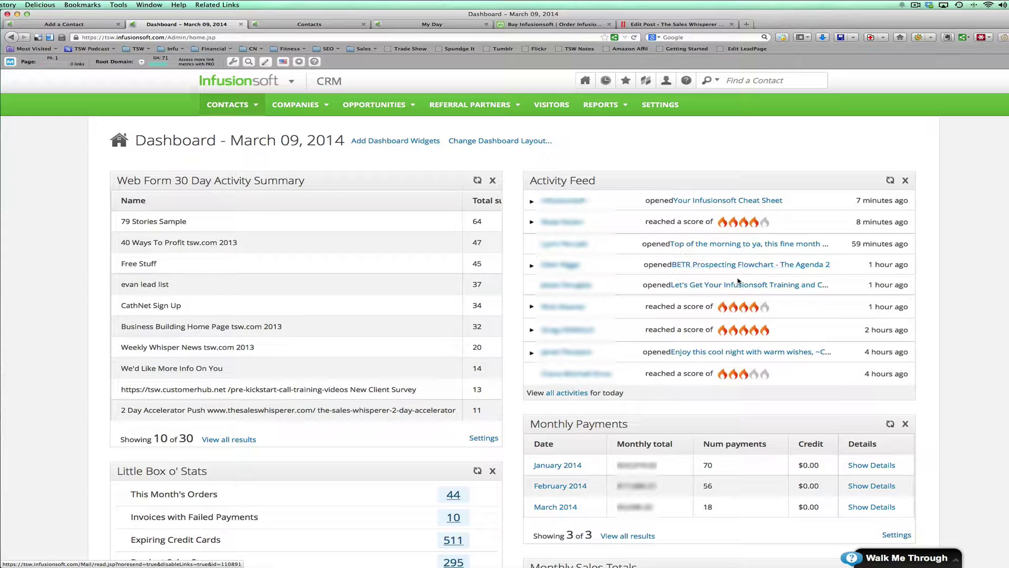
scroll(744, 271, up, 1)
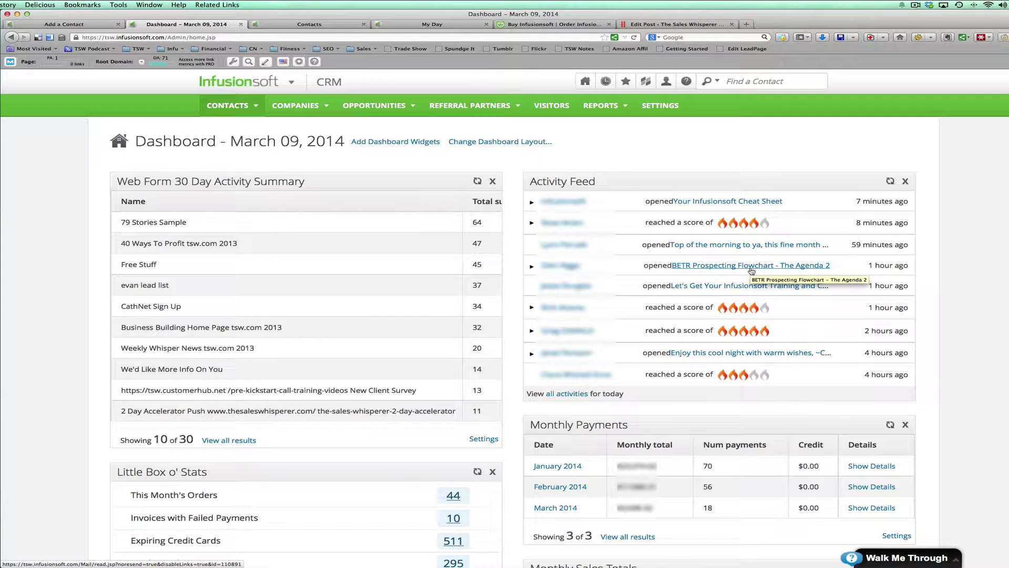
scroll(752, 270, down, 1)
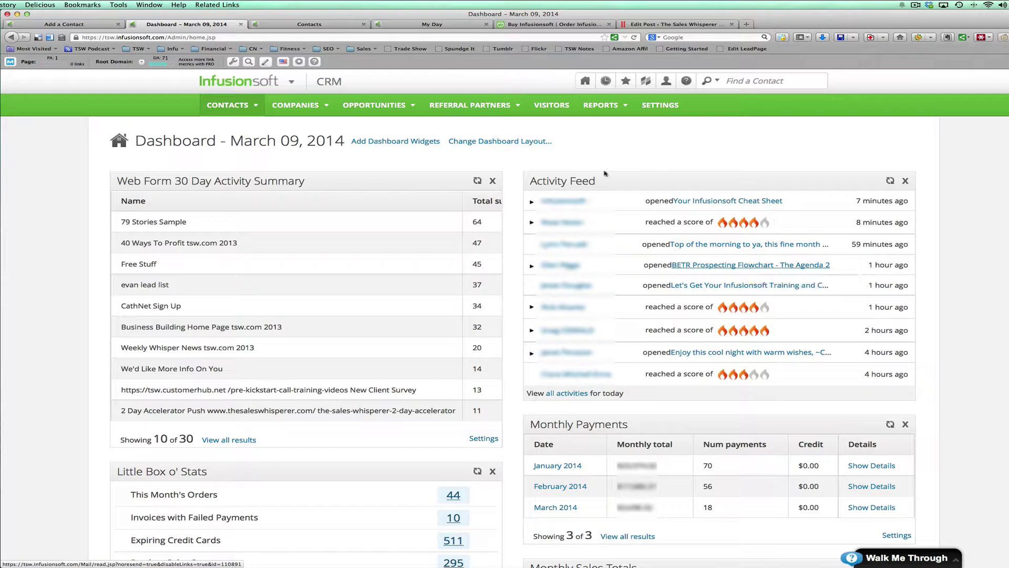
- Return to the full contact search results and look through the contacts by ID, creation date, and lead source
click(310, 25)
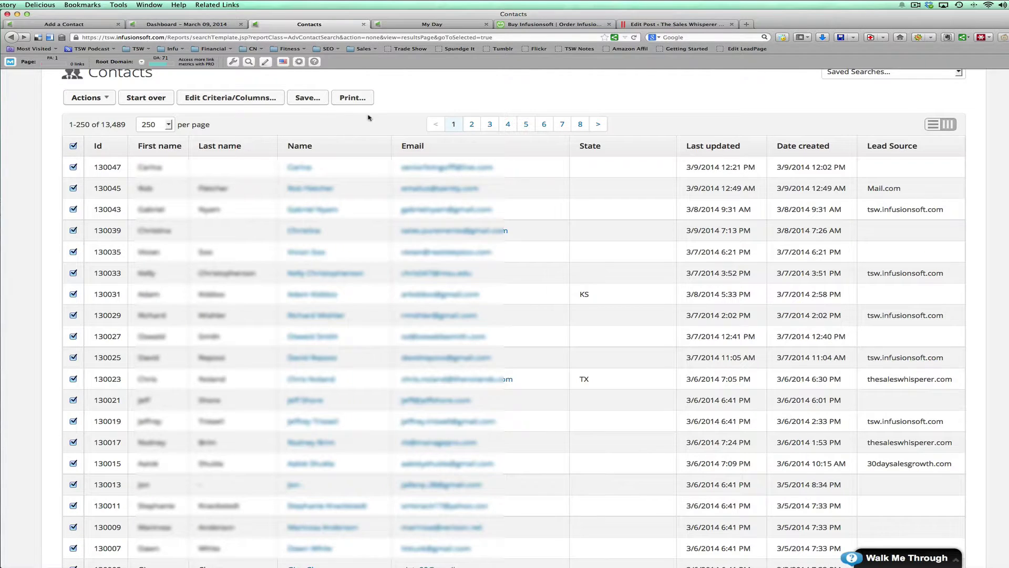
scroll(374, 117, up, 2)
scroll(374, 117, up, 2)
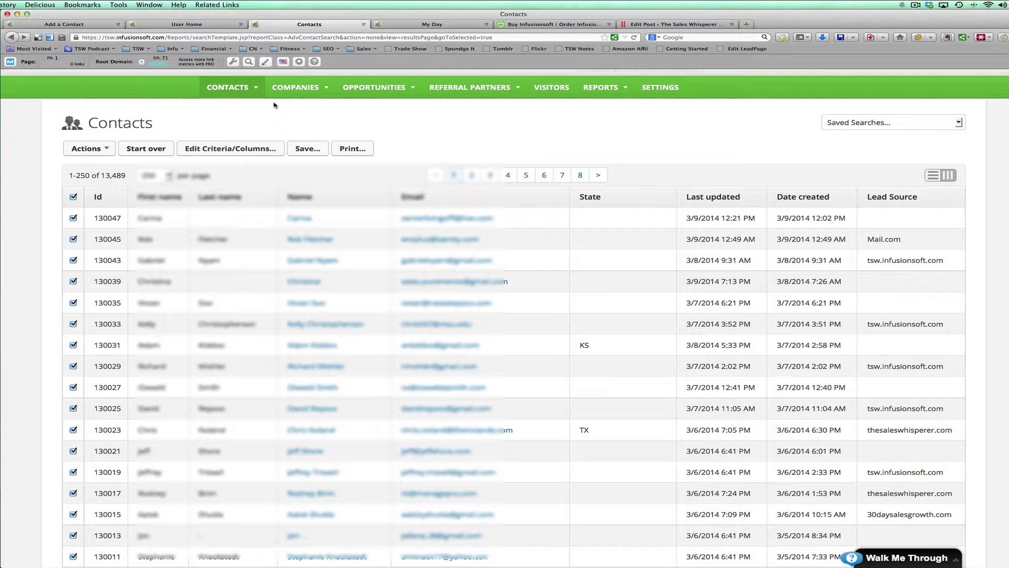
scroll(274, 105, down, 1)
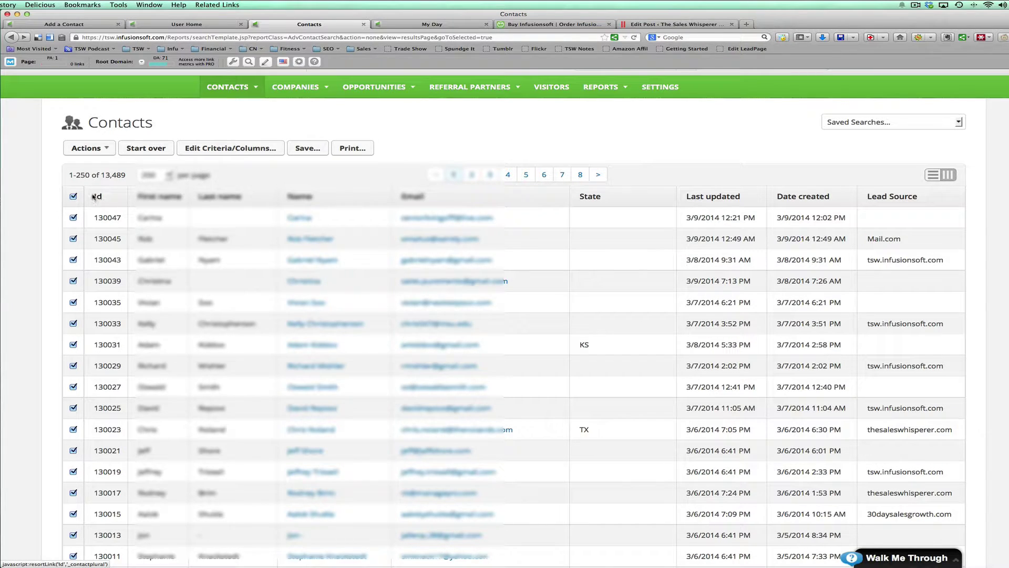
scroll(97, 199, down, 1)
scroll(97, 198, down, 1)
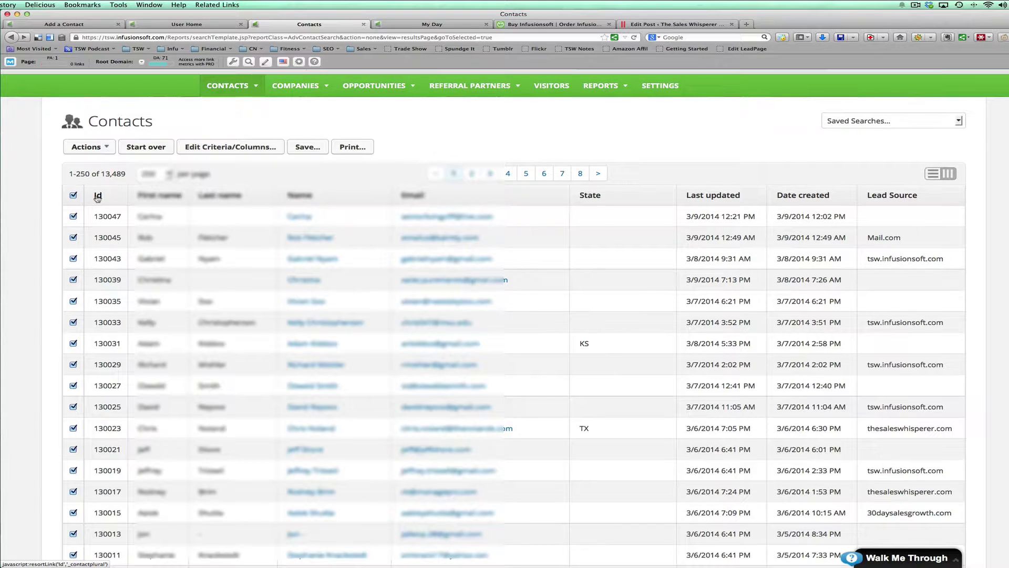
scroll(98, 197, down, 1)
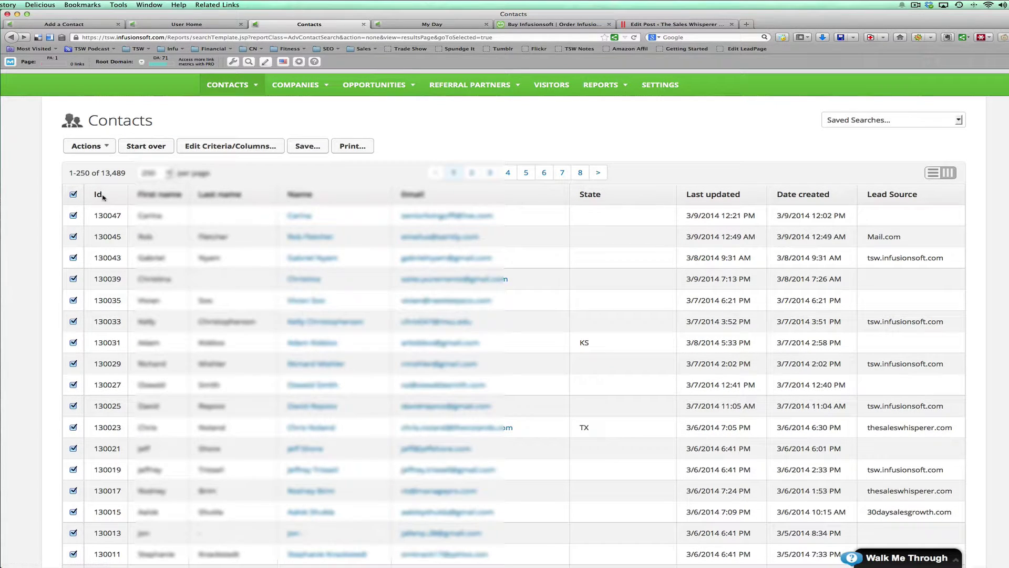
scroll(118, 213, up, 1)
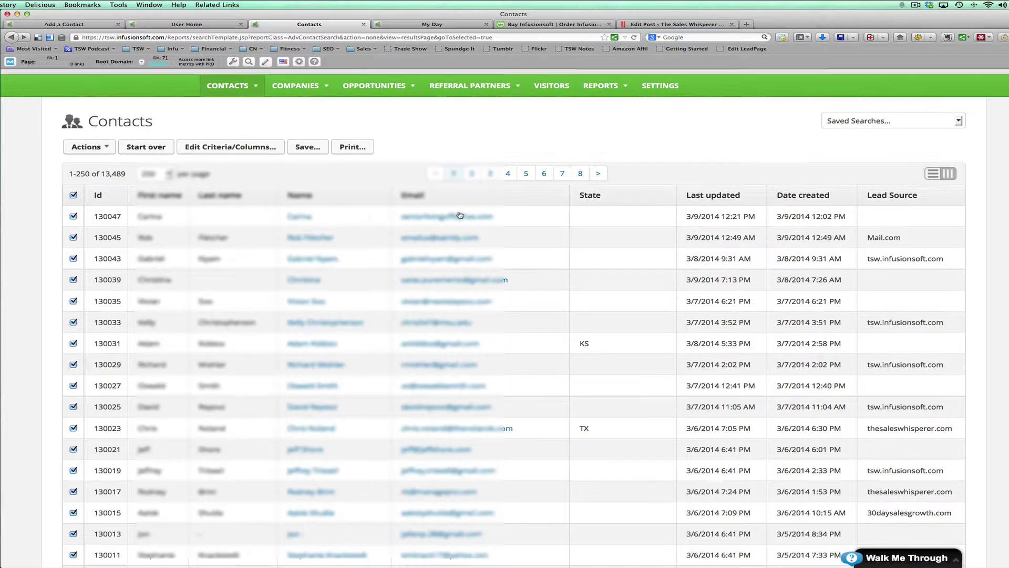
scroll(793, 198, up, 1)
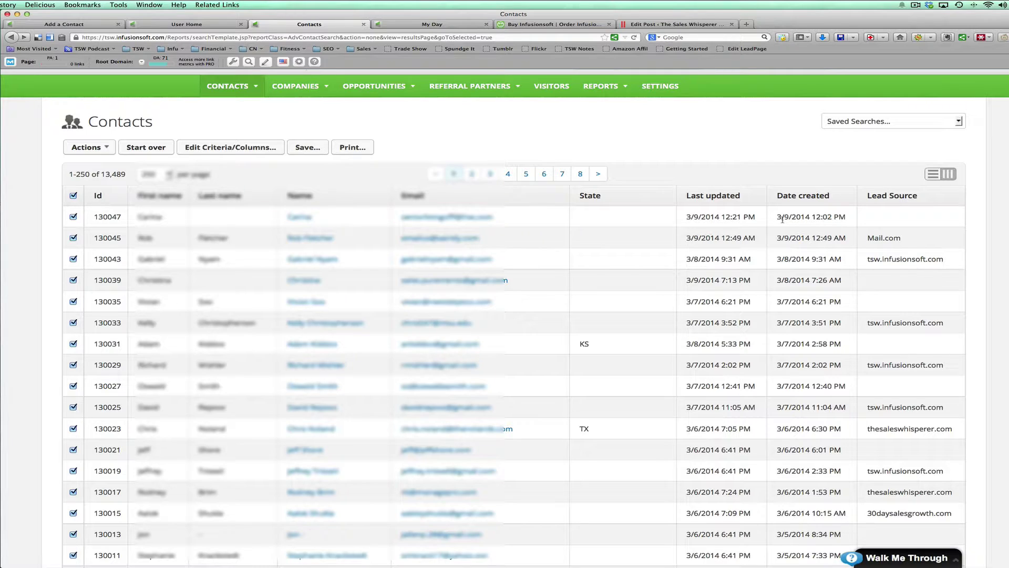
scroll(783, 220, down, 15)
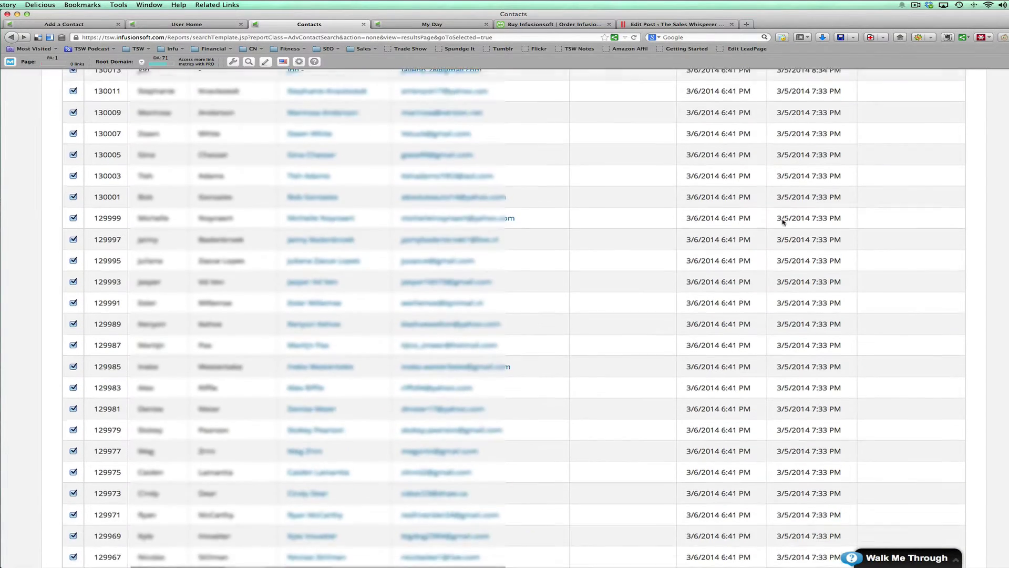
scroll(783, 221, down, 12)
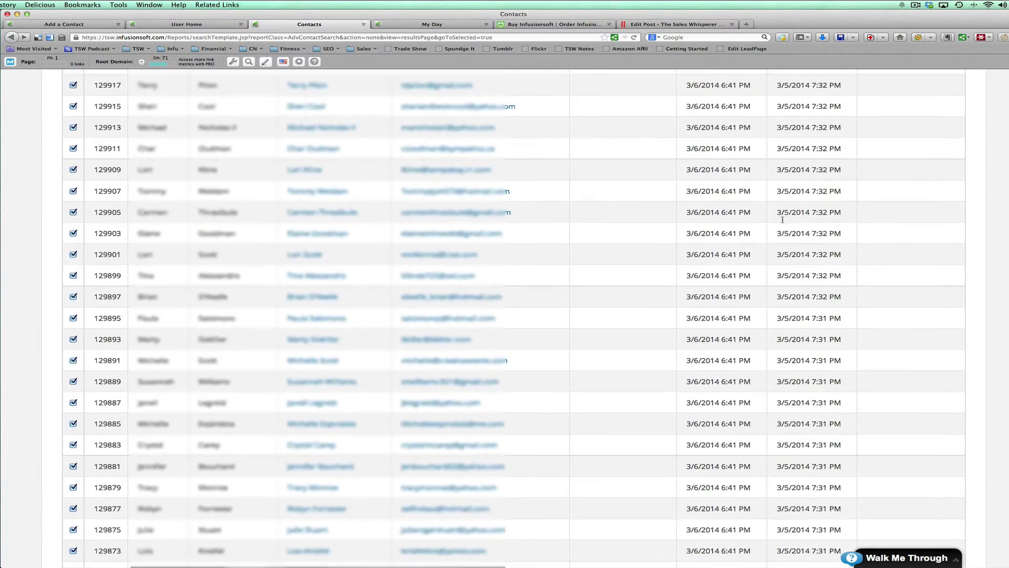
scroll(783, 220, down, 9)
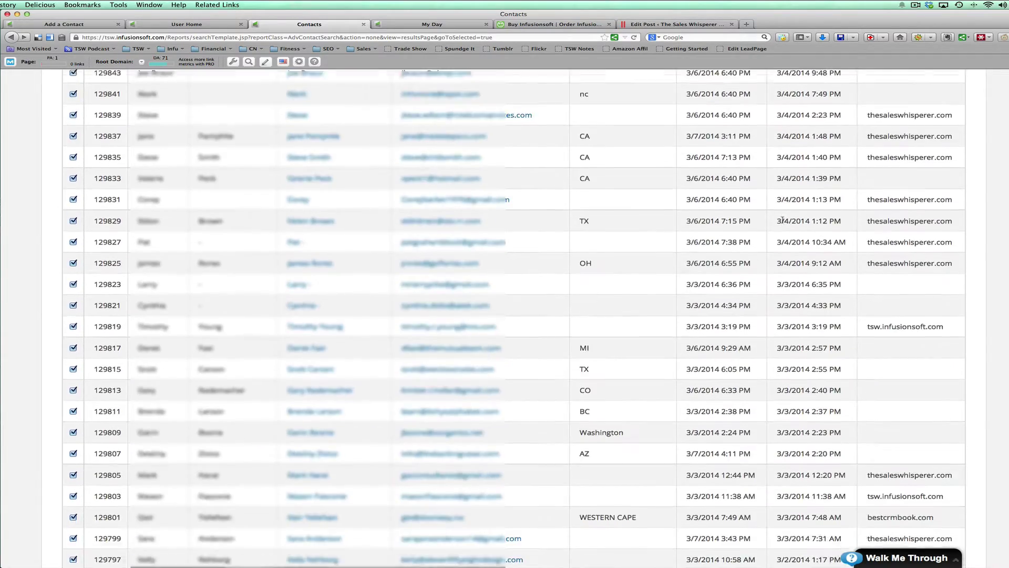
scroll(783, 219, down, 6)
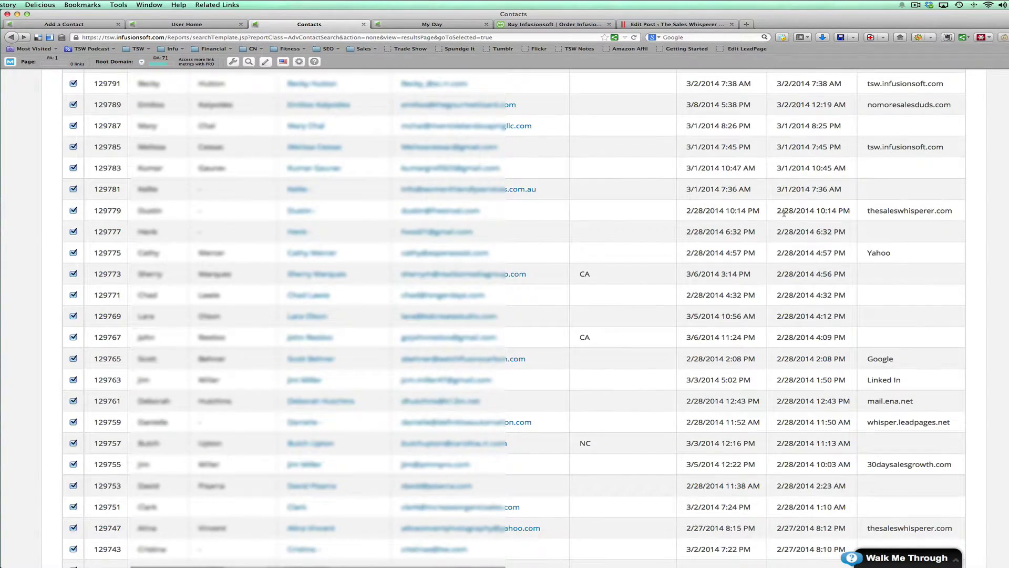
- Highlight the first name and ID of the contact created on 3/1/2014 at 7:36 AM
double_click(140, 190)
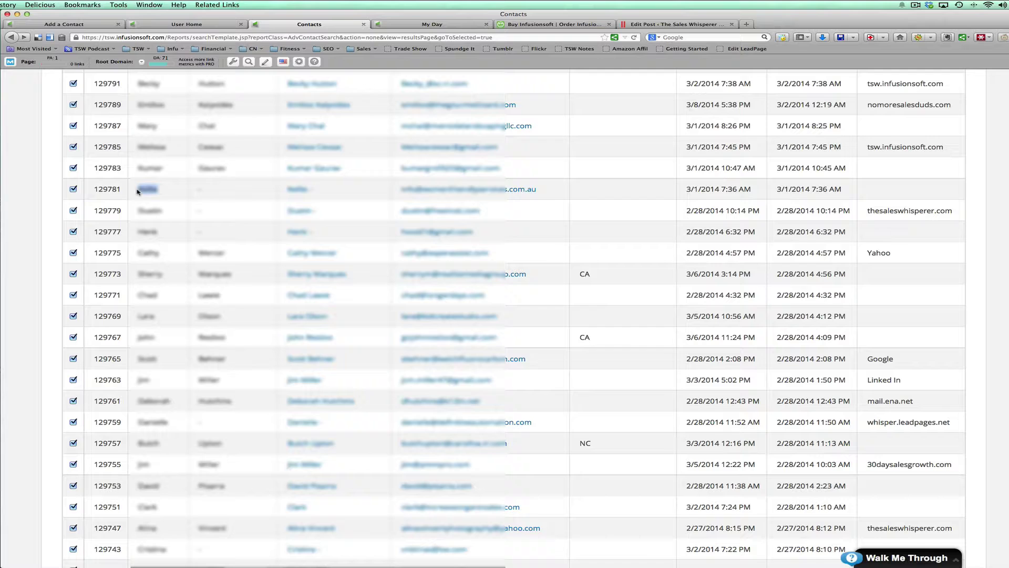
double_click(108, 189)
scroll(243, 191, up, 5)
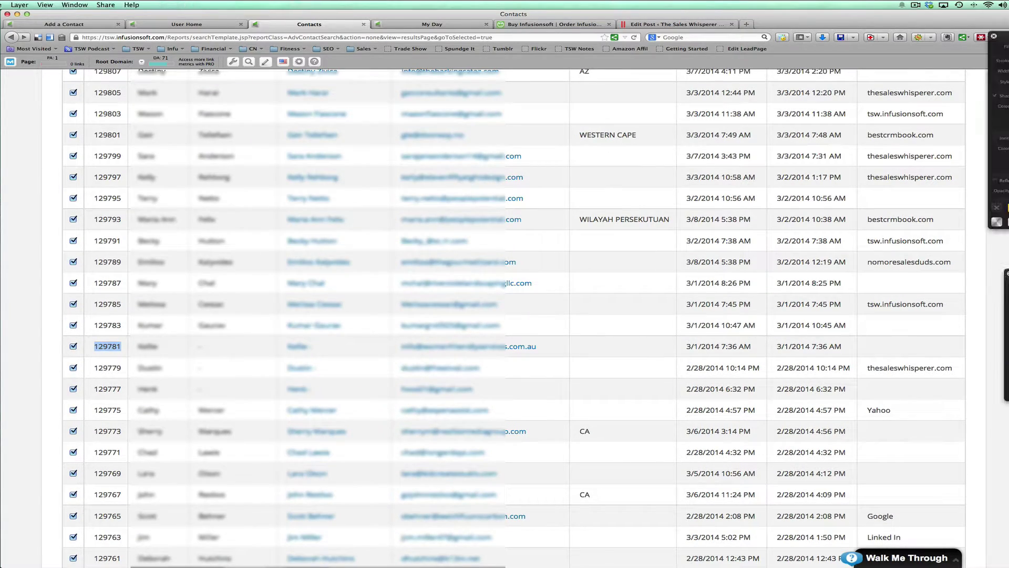
- Switch to the "Marketing Automation Step One – Attract" diagram, enlarge its window to show the whole map, and return to the contact list
drag(1, 79, 806, 17)
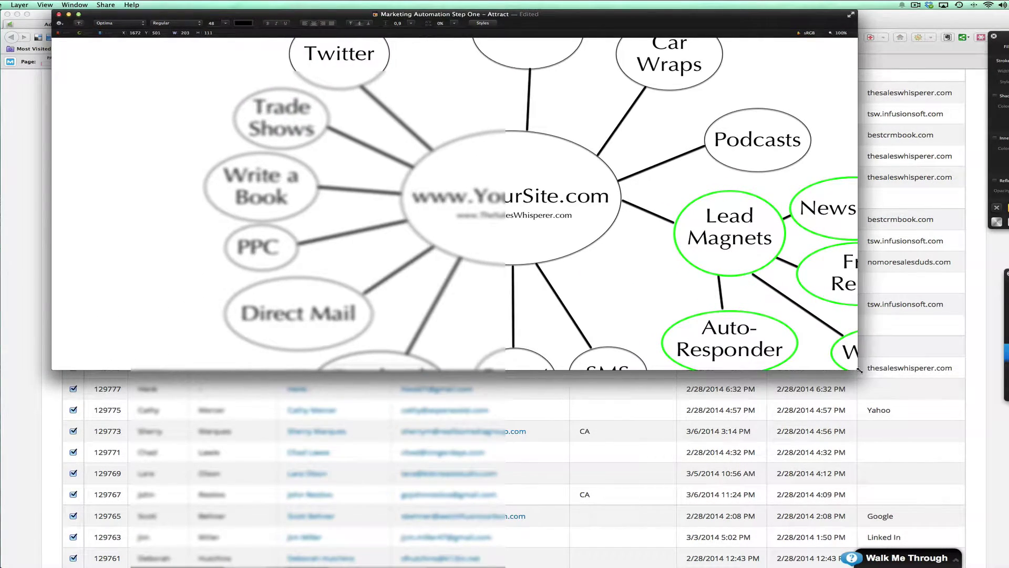
drag(858, 369, 1008, 565)
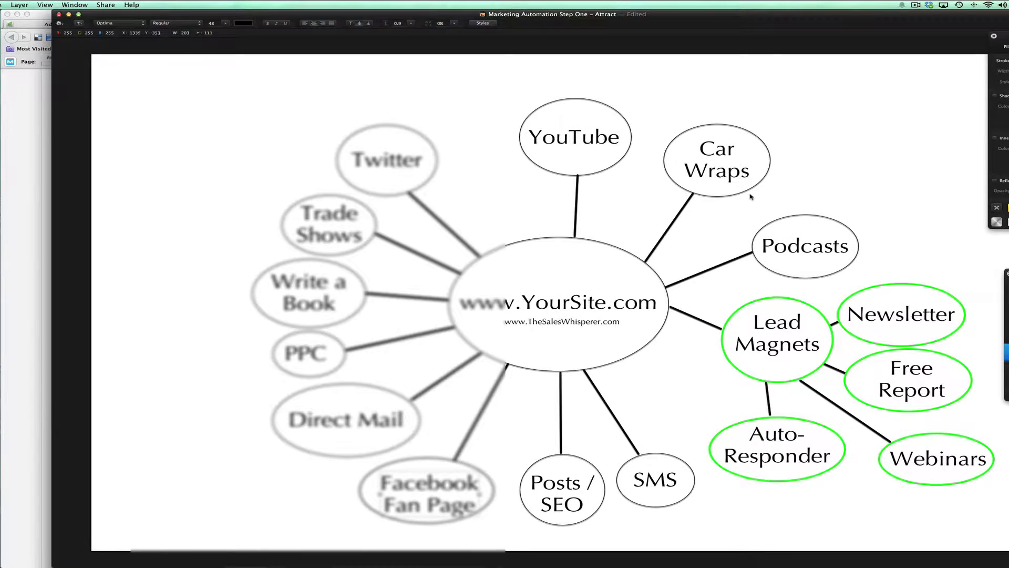
drag(765, 23, 756, 23)
drag(716, 18, 711, 18)
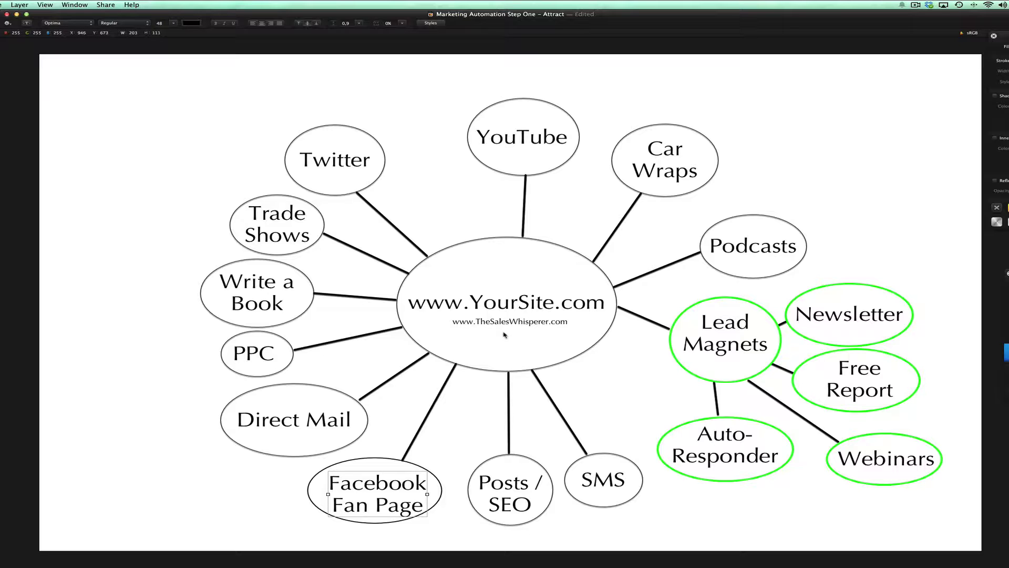
click(525, 15)
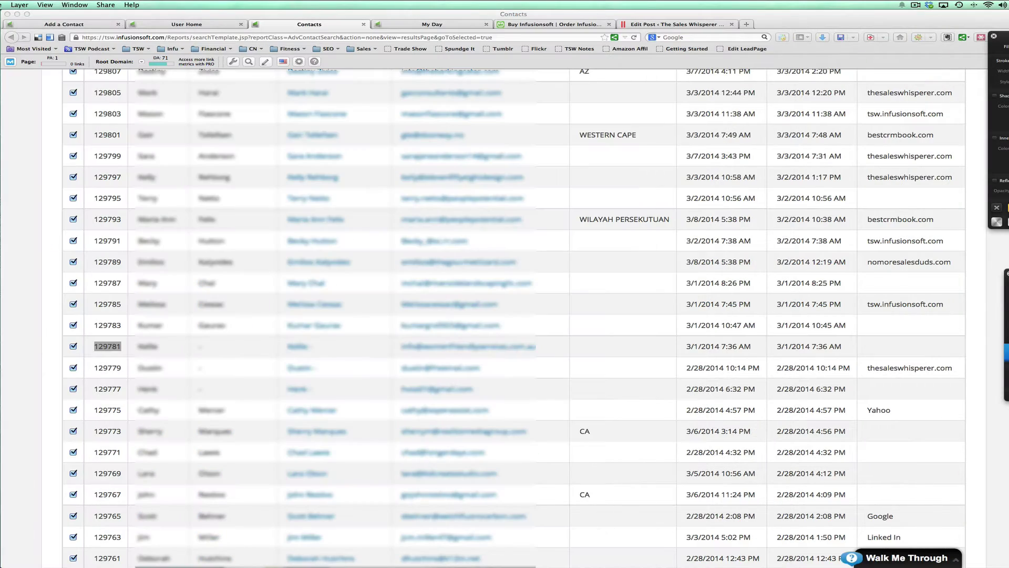
- Highlight the bestcrmbook.com and thesaleswhisperer.com lead sources, and open the WESTERN CAPE contact's record
scroll(853, 232, up, 3)
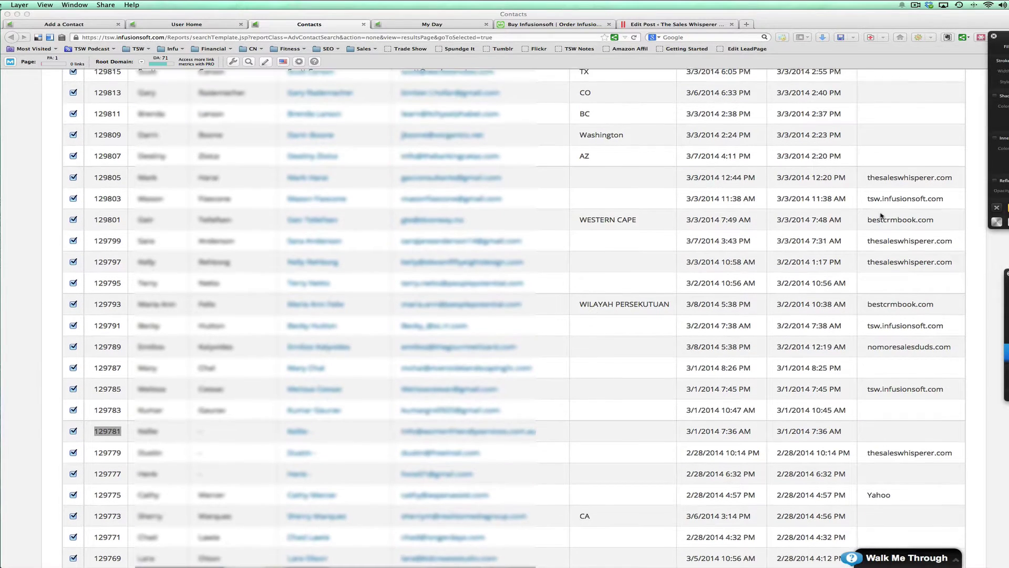
click(852, 232)
double_click(874, 221)
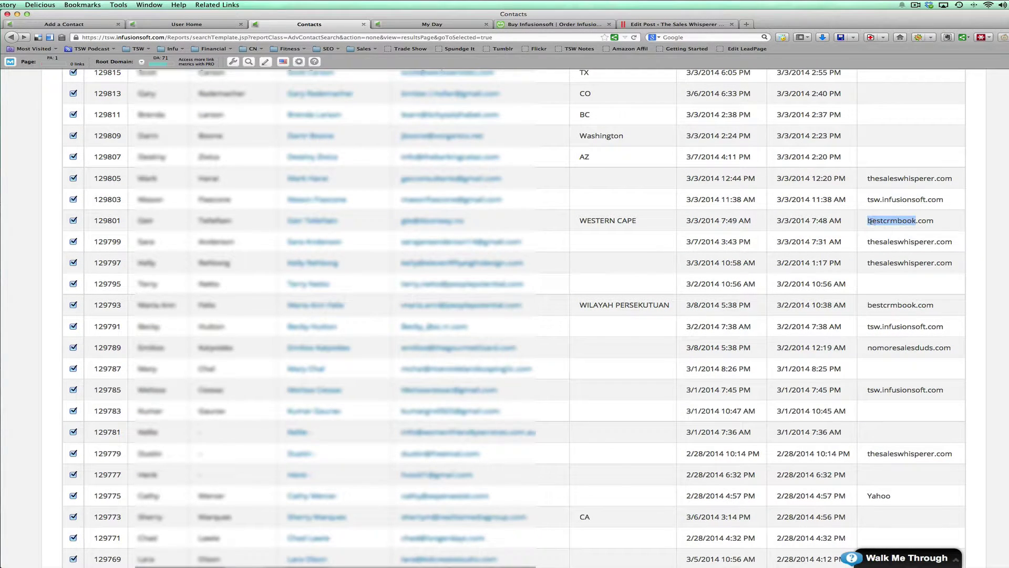
click(869, 220)
drag(869, 221, 943, 224)
triple_click(878, 241)
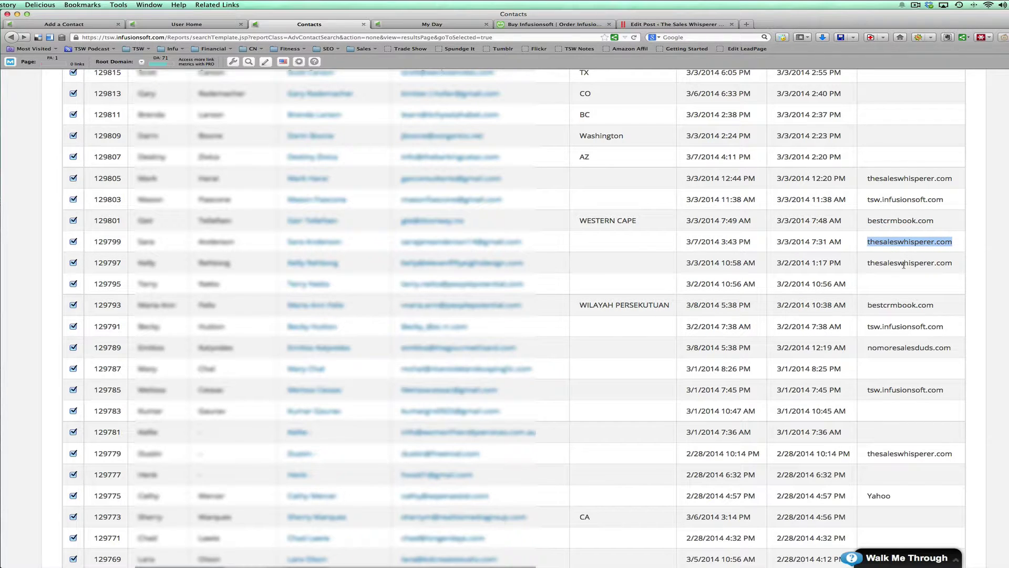
scroll(902, 267, up, 1)
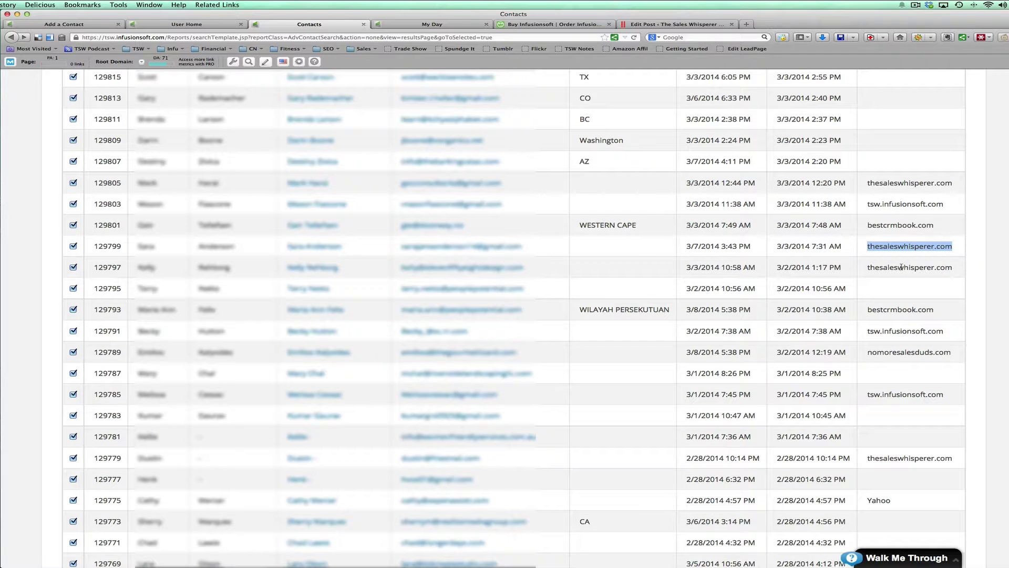
click(304, 227)
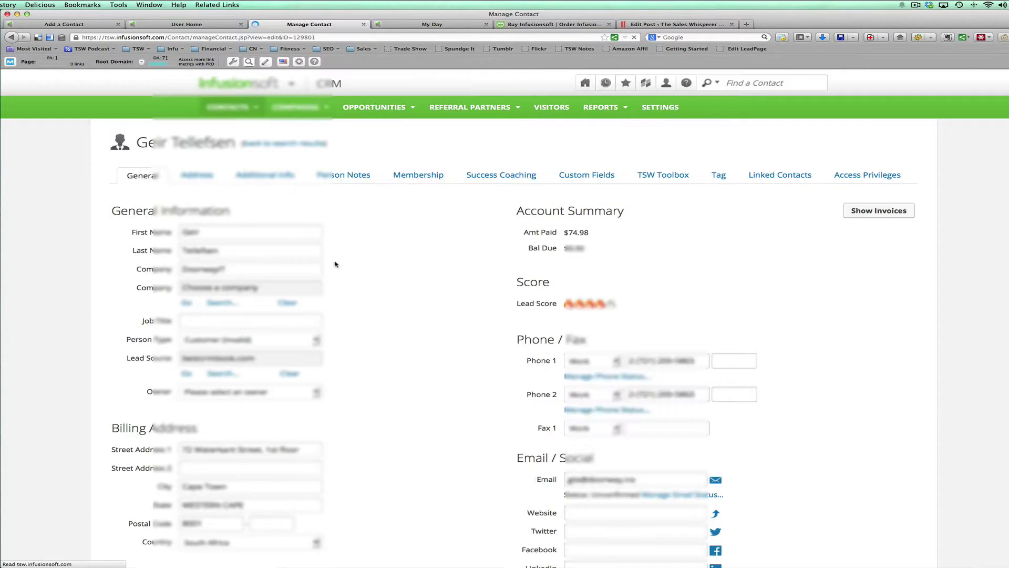
- Highlight the contact's amount paid, and the Infusionsoft User, Definitive Guide and TSW Client entries in the tag list
drag(561, 192, 596, 192)
scroll(617, 185, down, 2)
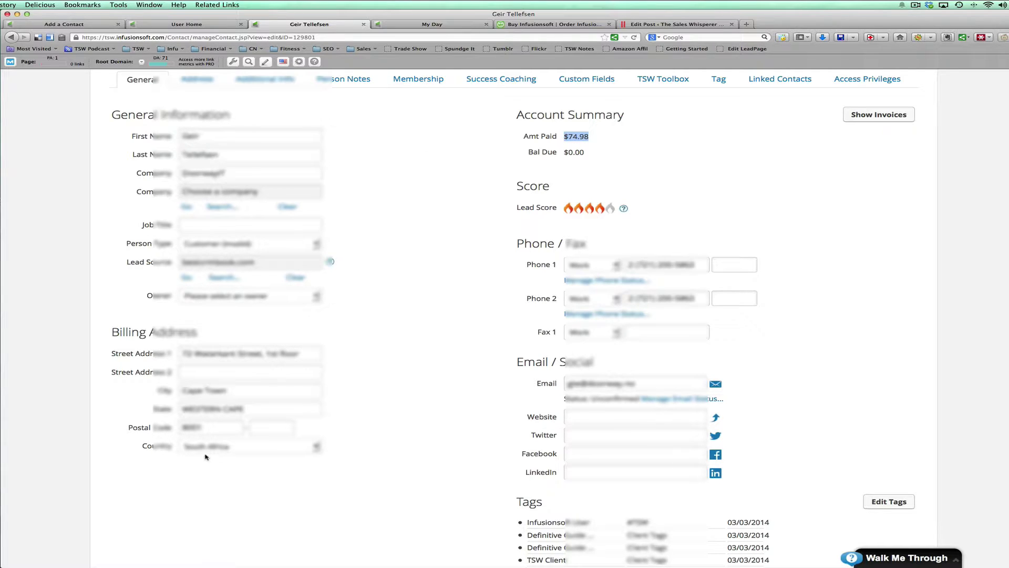
scroll(236, 442, down, 3)
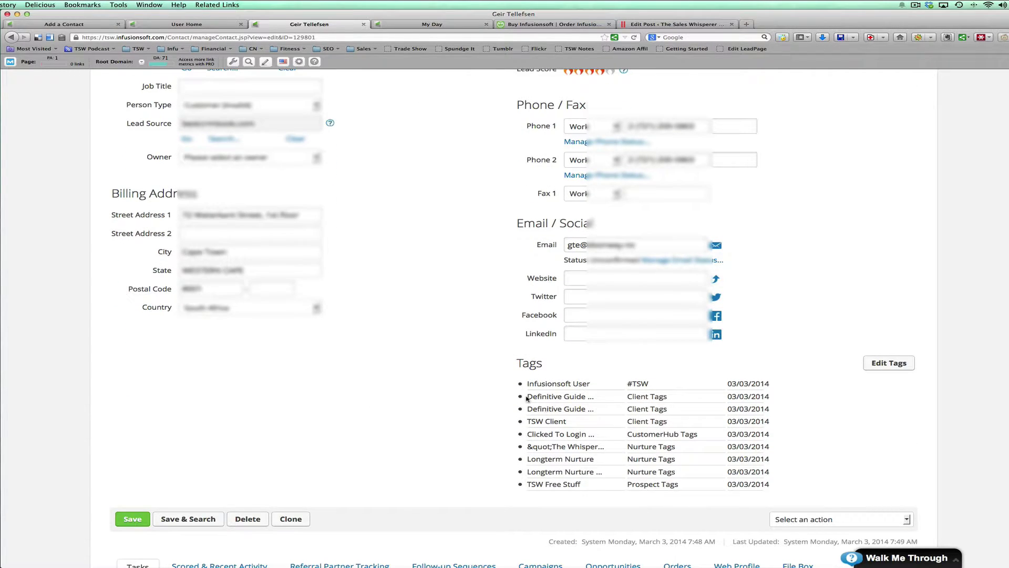
drag(527, 383, 595, 387)
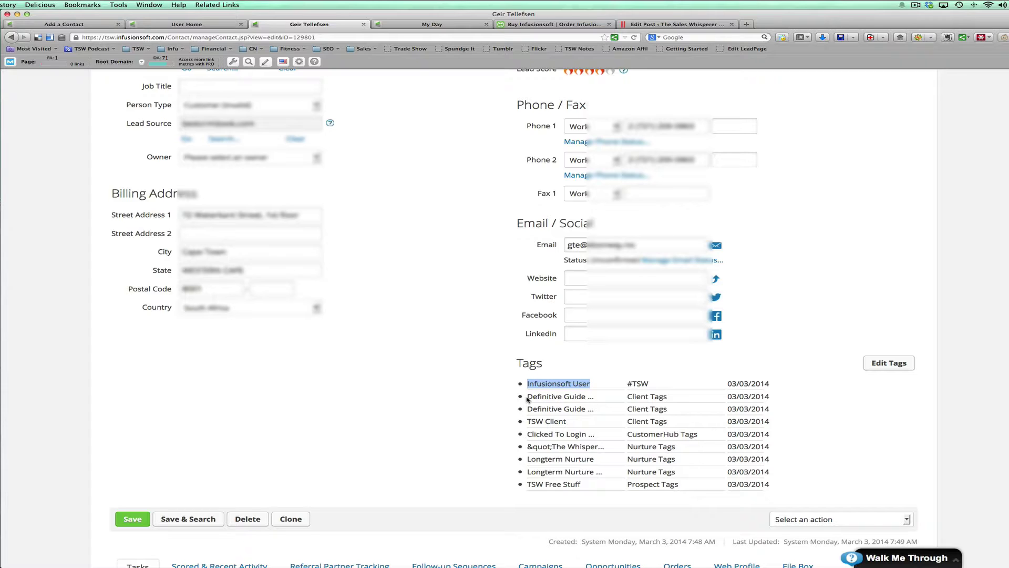
drag(527, 399, 608, 400)
drag(527, 423, 582, 424)
scroll(582, 423, down, 2)
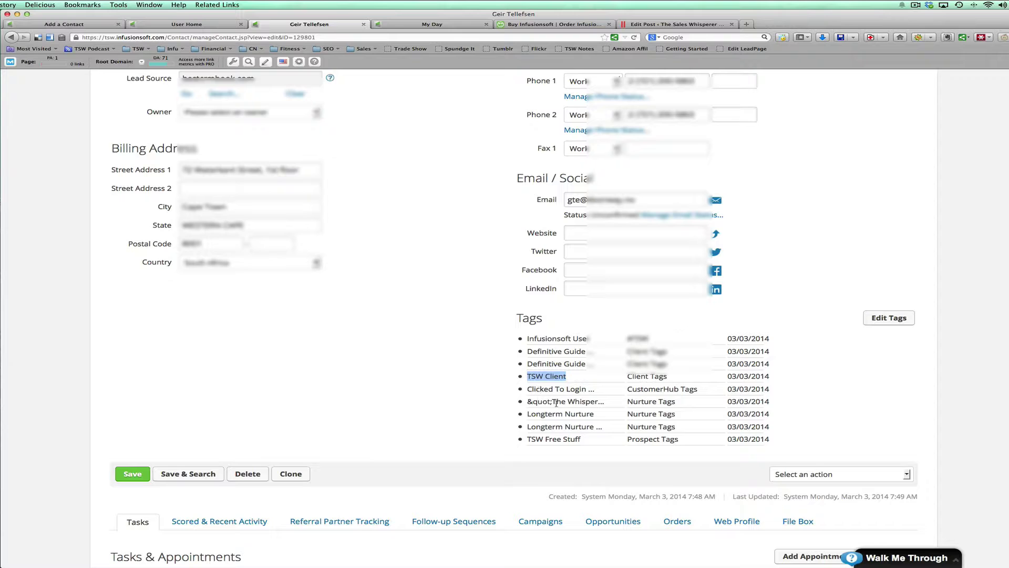
- Go to the contact's recent email history and highlight the subject of the email with the Clicked status
scroll(556, 402, down, 1)
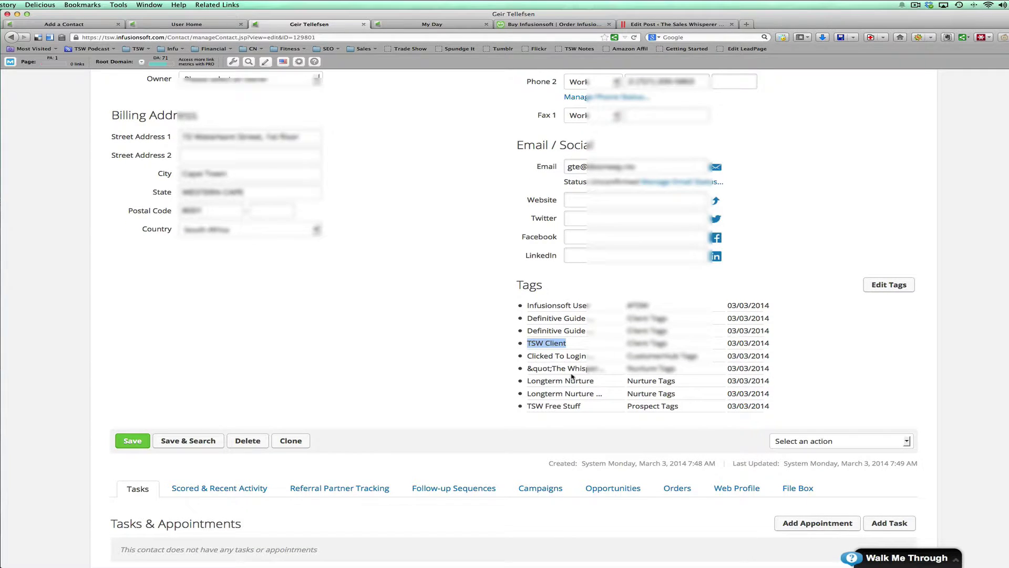
scroll(573, 379, down, 8)
scroll(574, 380, down, 5)
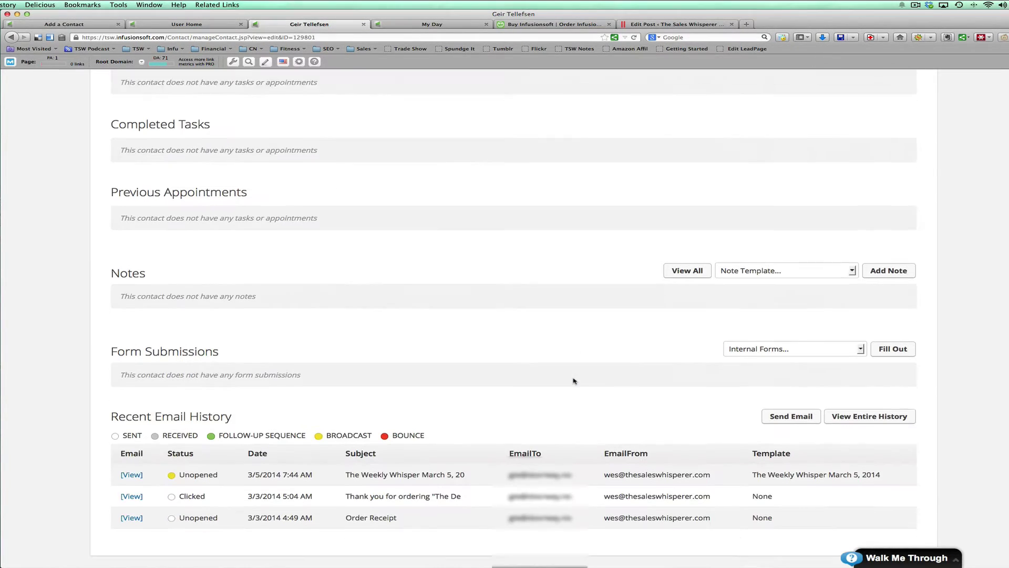
triple_click(377, 486)
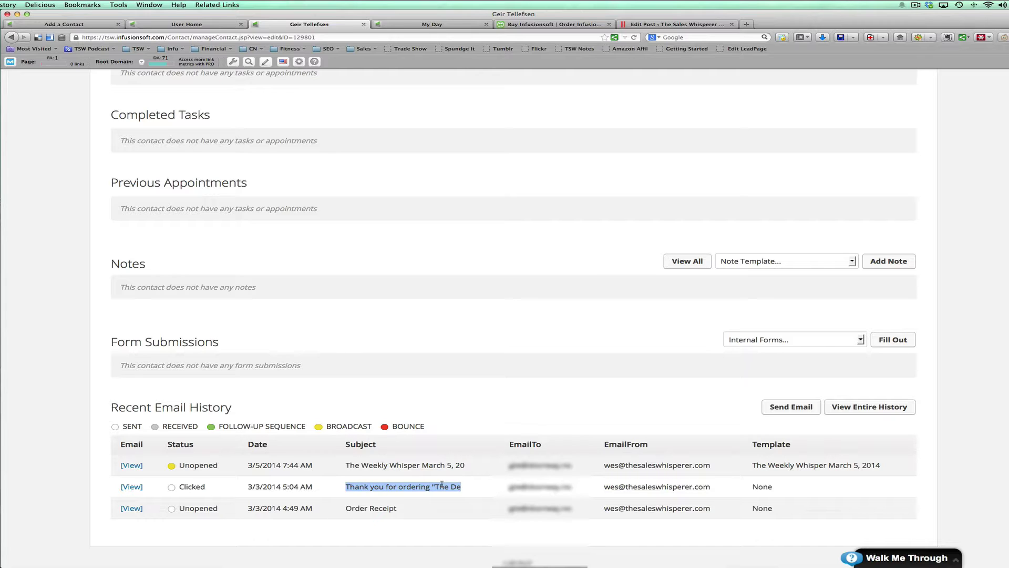
- Switch to the "Marketing Automation ABCDE" diagram, enlarge its window to show the whole cycle, and undo the accidental background shift
key(super+Tab)
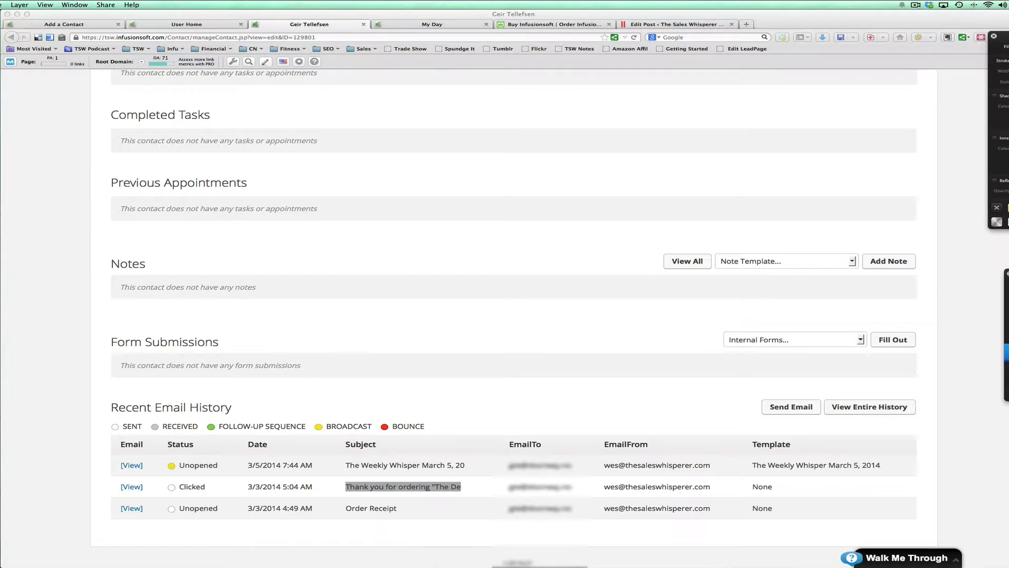
drag(0, 71, 824, 4)
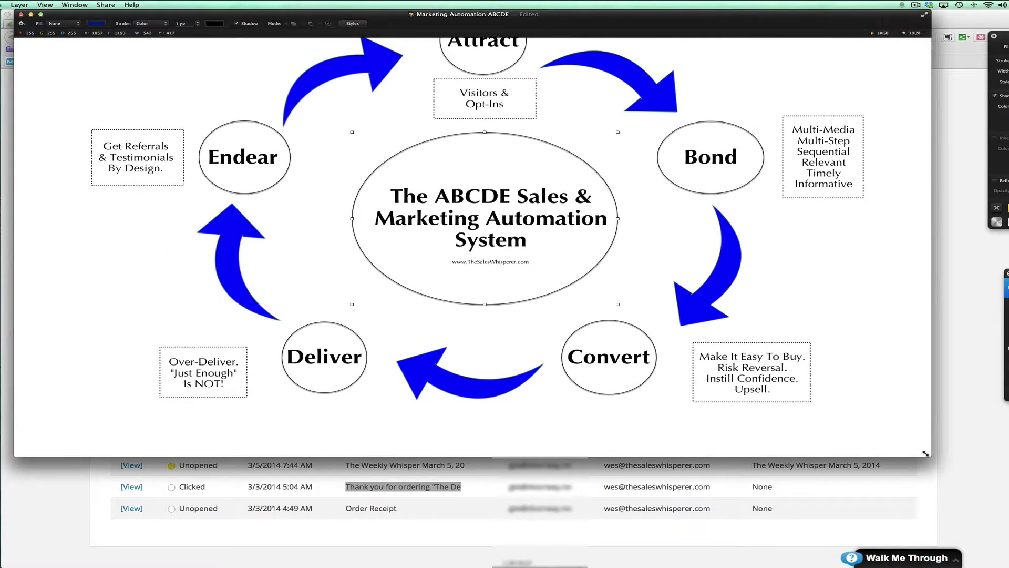
drag(931, 455, 1008, 567)
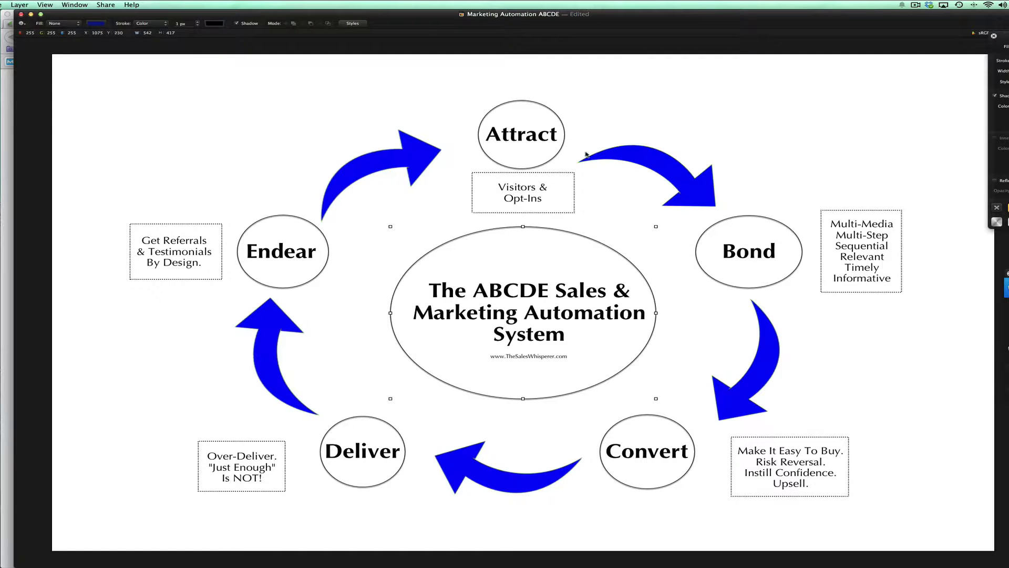
click(729, 280)
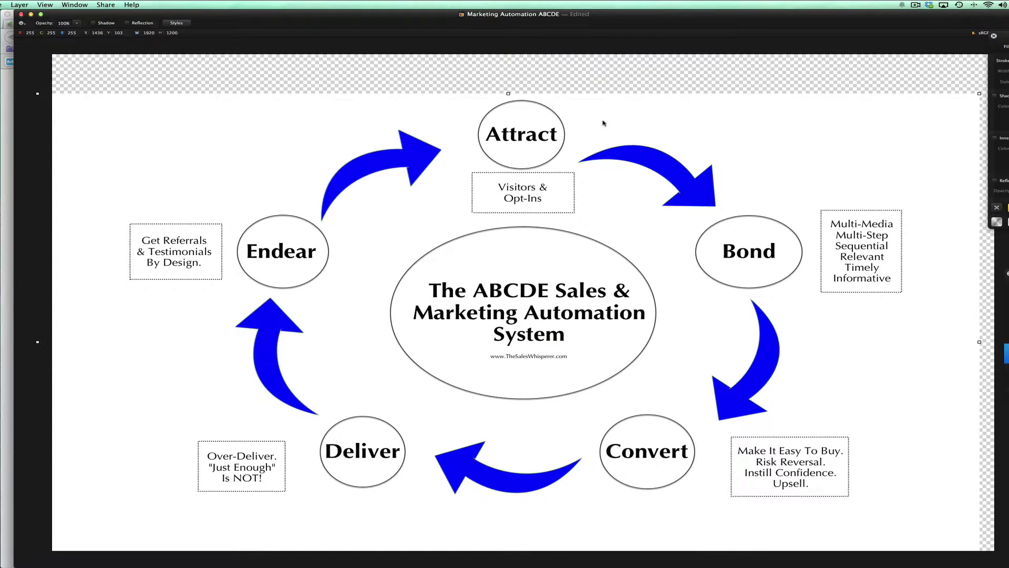
key(super+z)
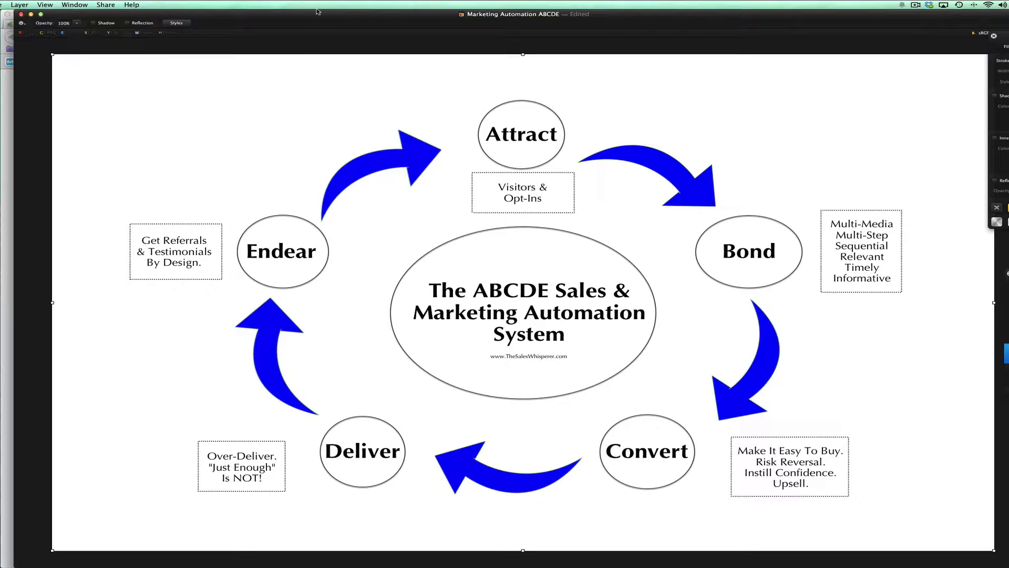
drag(316, 9, 315, 15)
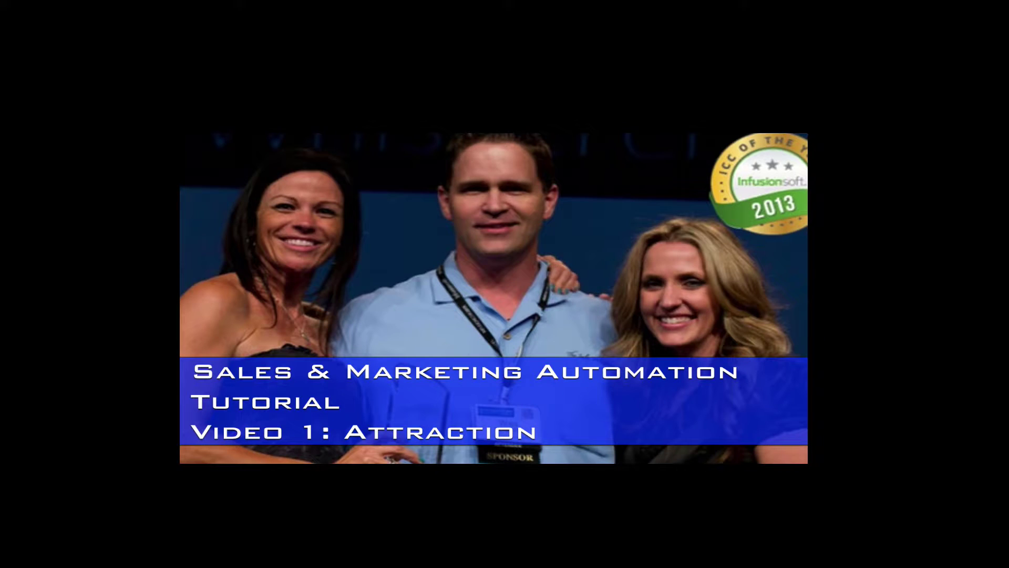
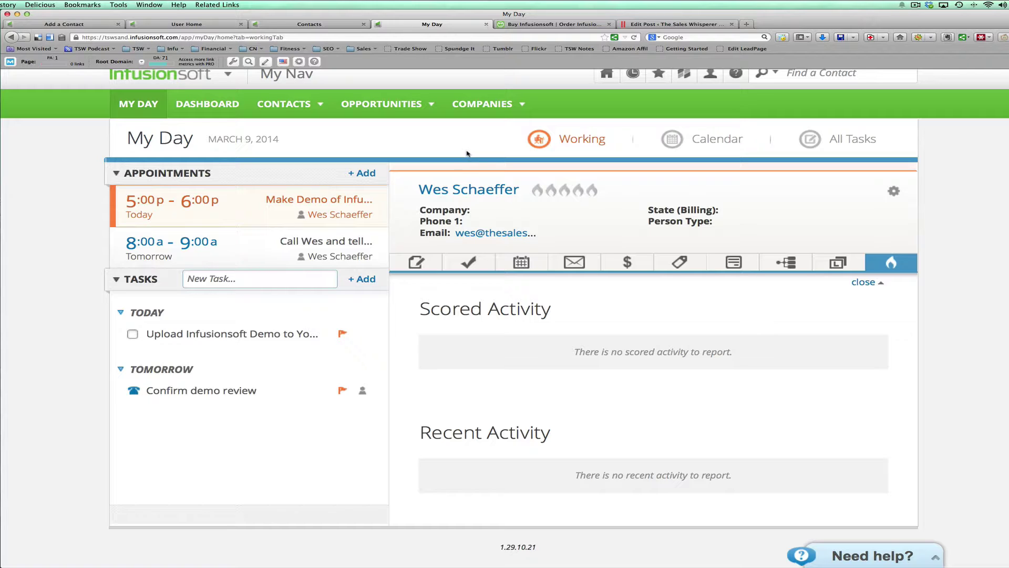
- Switch to the Buy Infusionsoft page, select its buycrmnow.com address, and bring the "8 Reasons To Buy" list into view
click(534, 25)
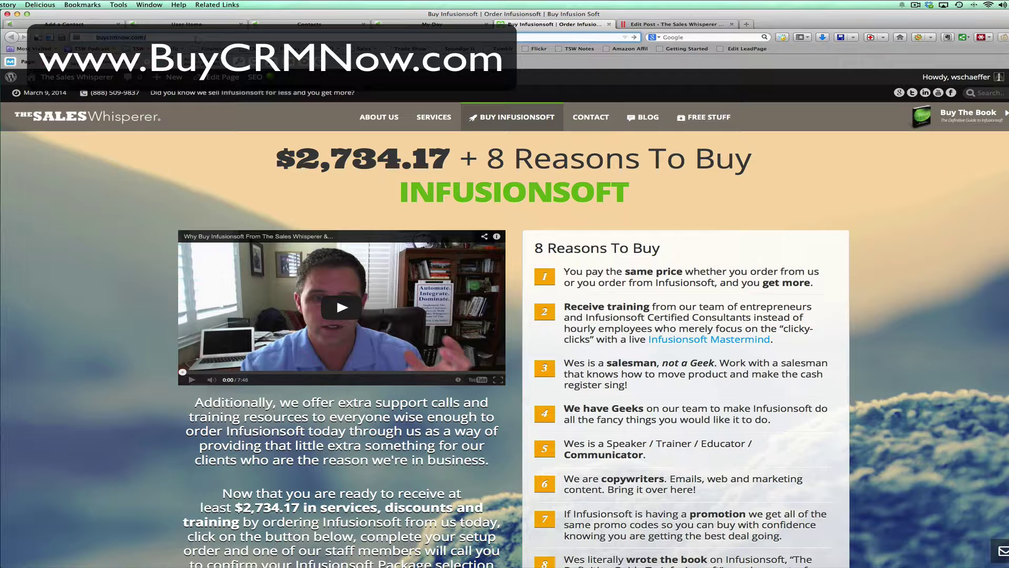
click(195, 37)
scroll(408, 190, down, 2)
scroll(408, 193, down, 1)
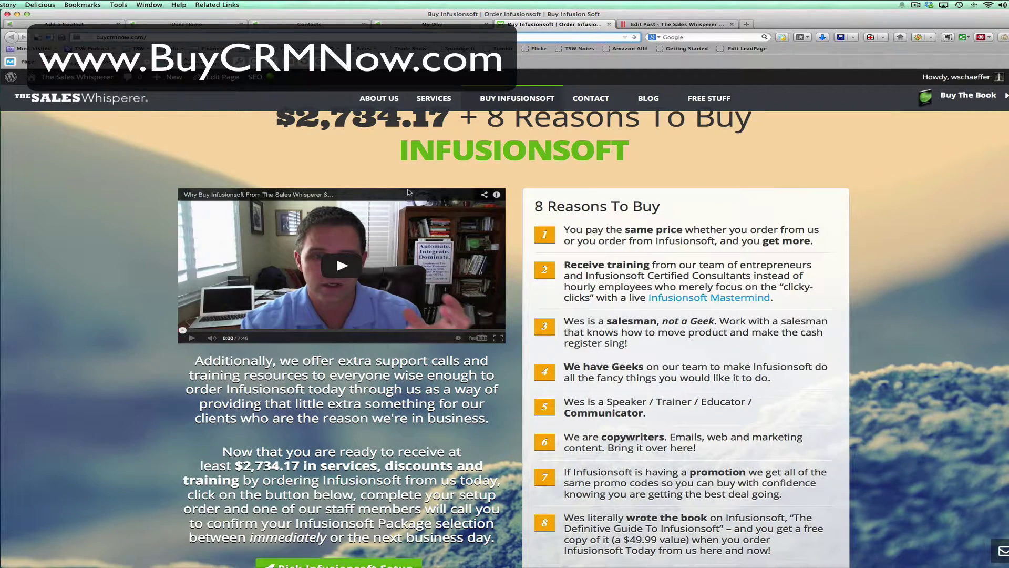
scroll(407, 192, down, 3)
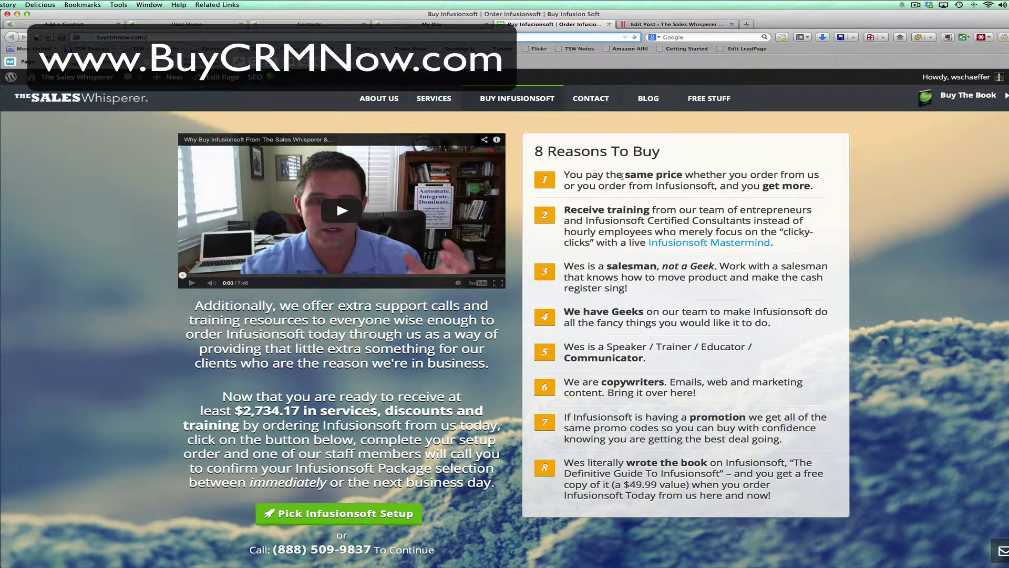
scroll(622, 176, down, 1)
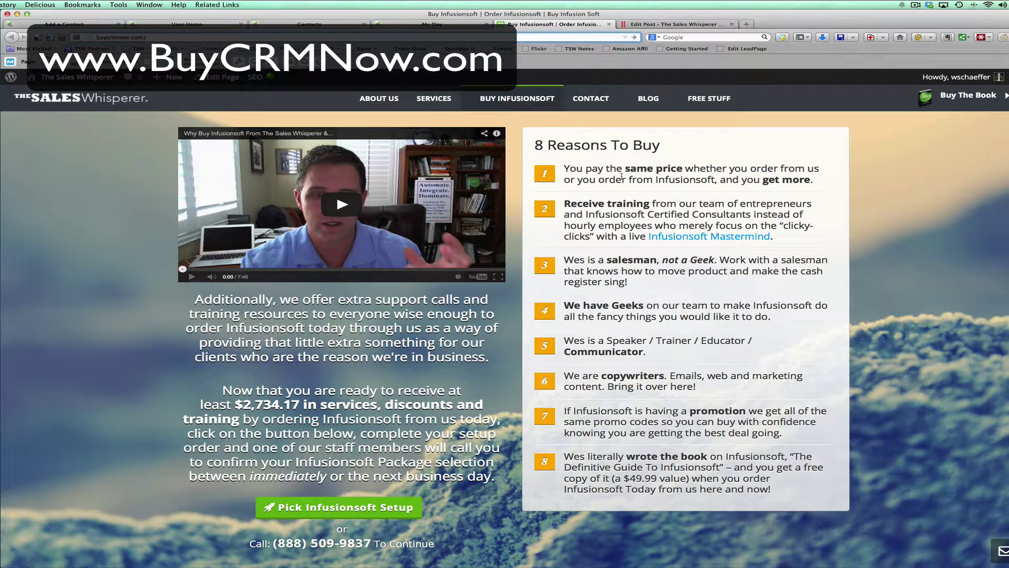
scroll(622, 177, down, 1)
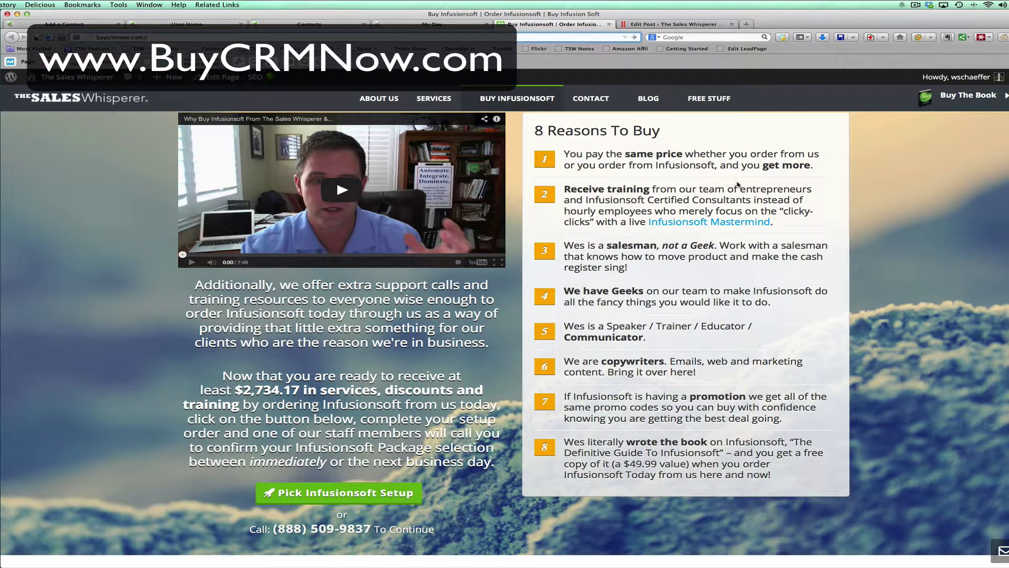
- Go over the training reason and highlight the "salesman, not a Geek" reason in the "8 Reasons To Buy" list
click(612, 193)
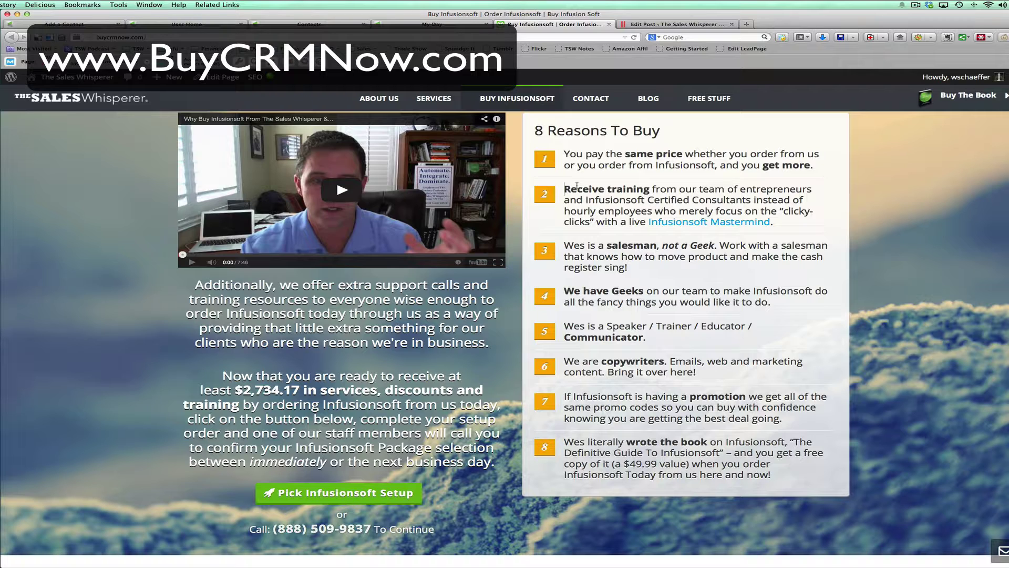
scroll(573, 199, down, 1)
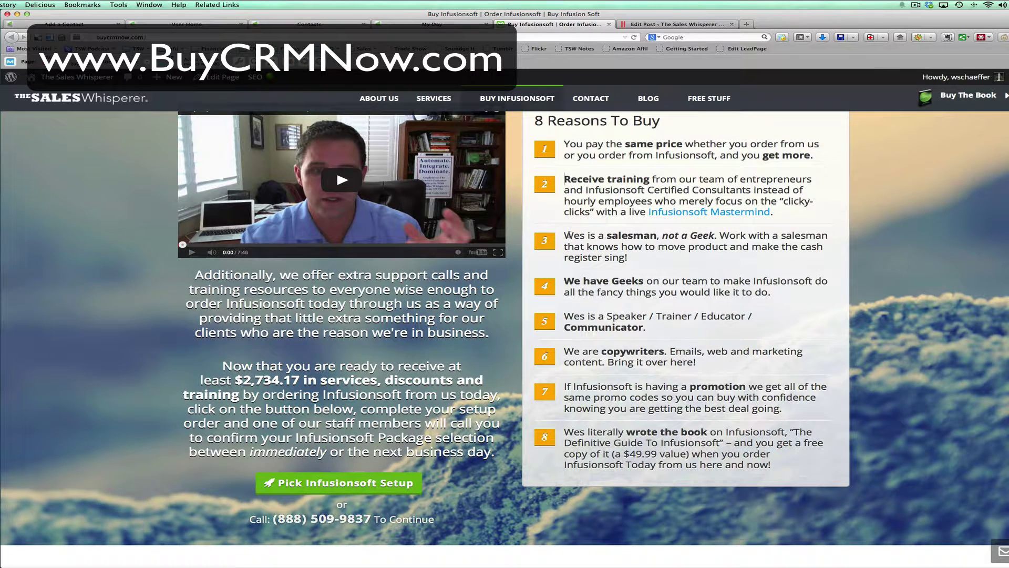
drag(564, 235, 670, 236)
click(668, 246)
key(super+Tab)
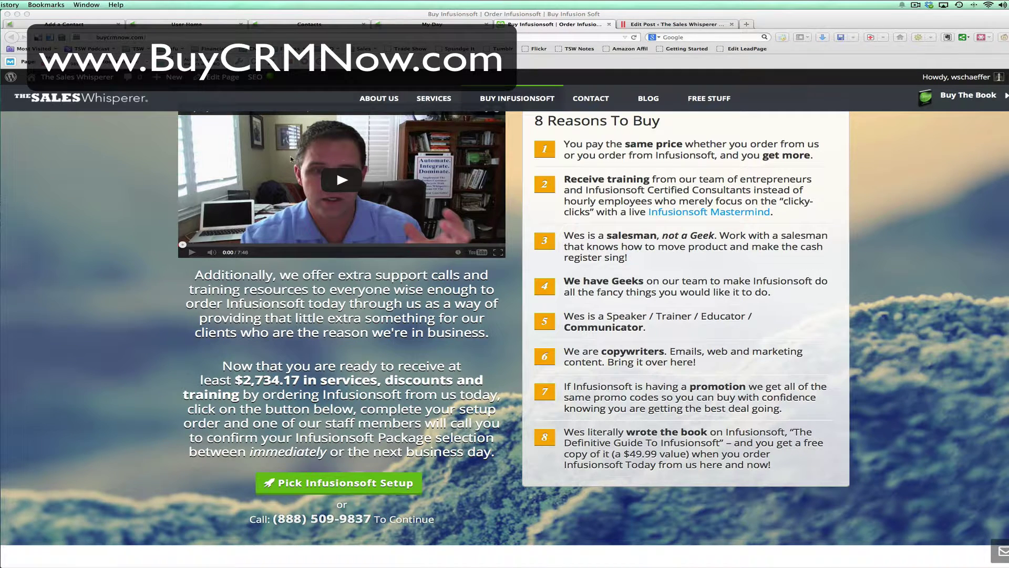
click(787, 113)
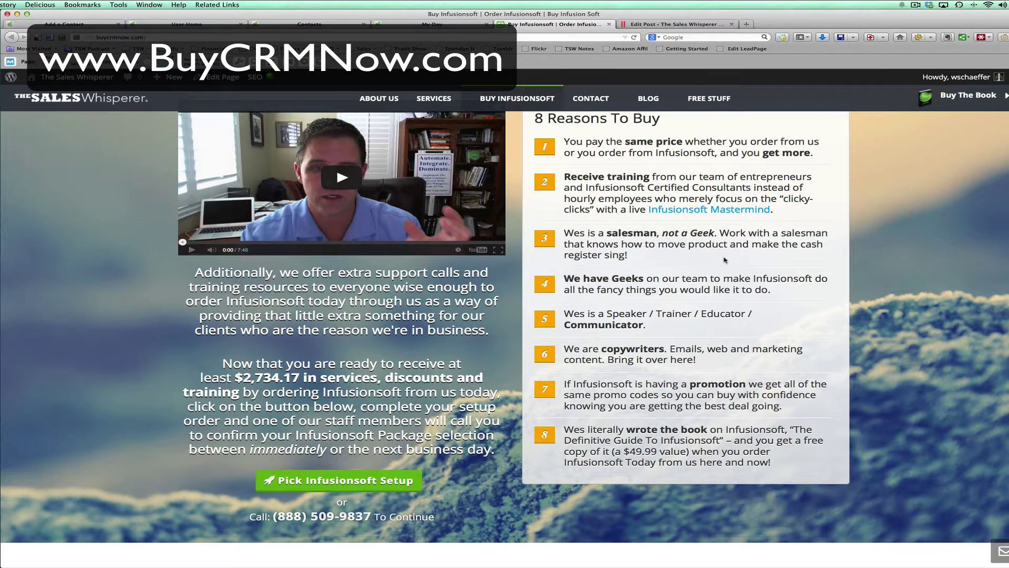
- Read reasons four to eight of the list, covering the geeks, communication, copywriting, promotions and the free book
scroll(725, 259, down, 1)
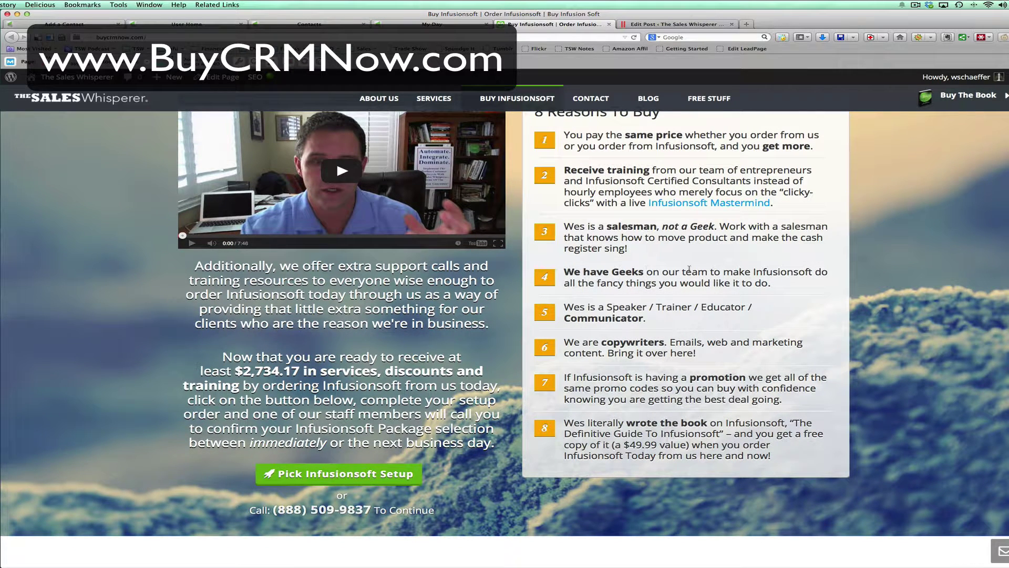
click(691, 272)
scroll(715, 284, down, 1)
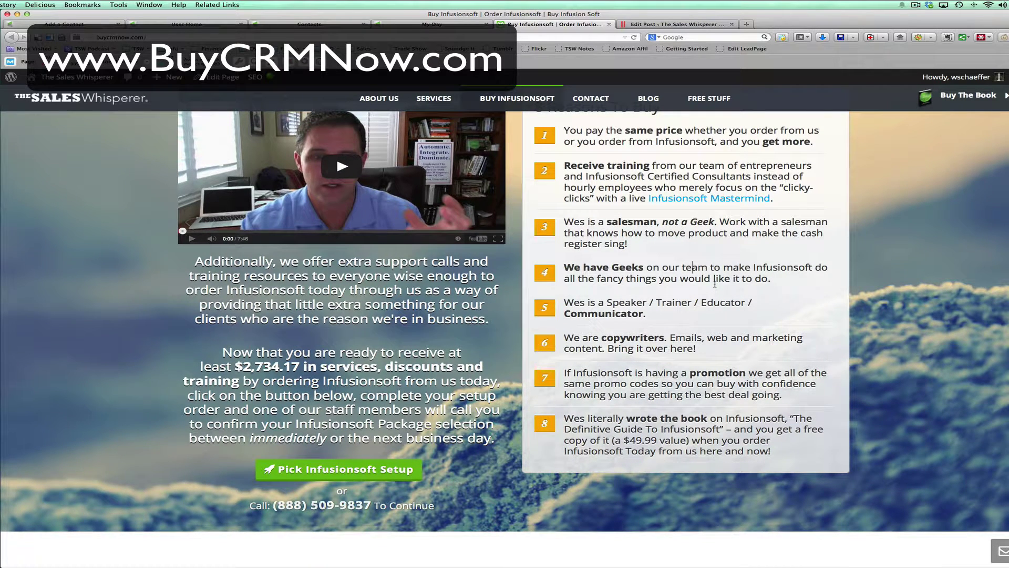
scroll(715, 284, down, 2)
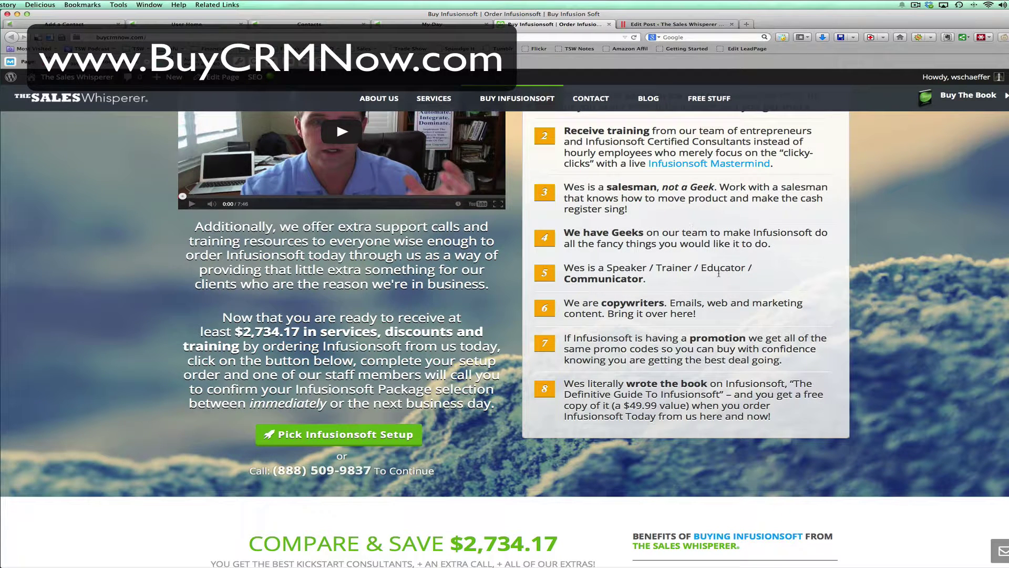
scroll(719, 274, down, 1)
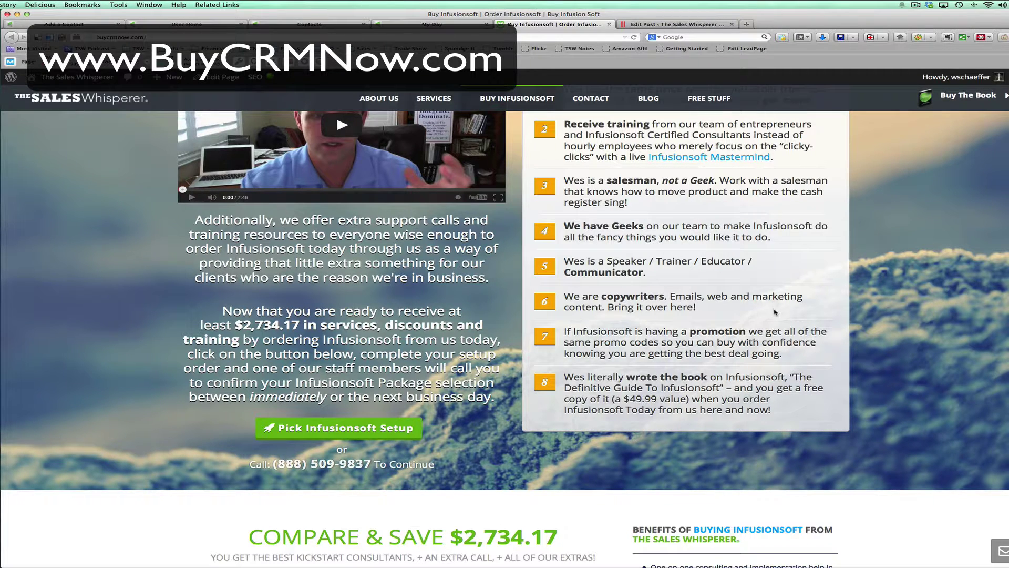
click(702, 331)
scroll(657, 366, down, 3)
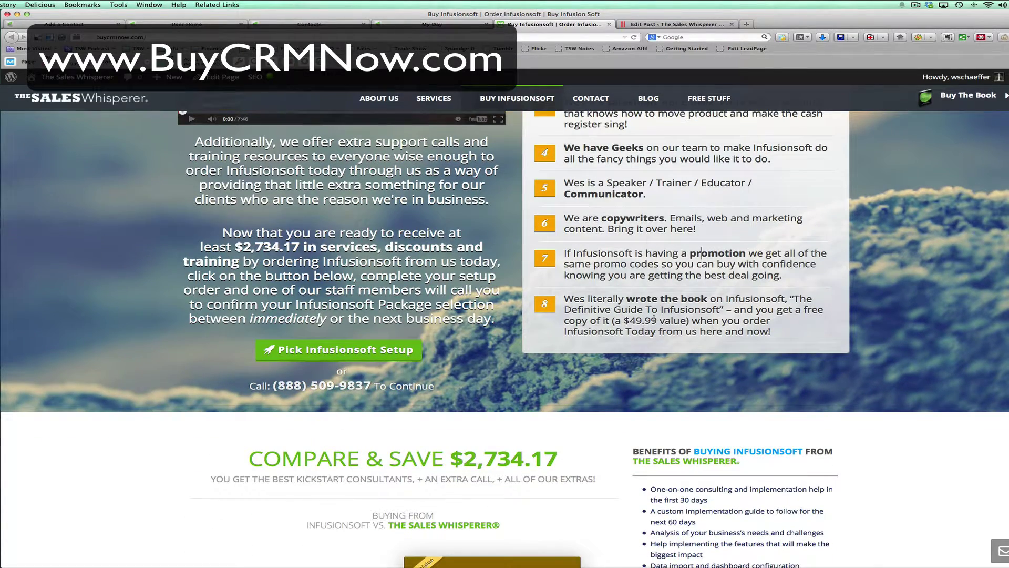
- Examine the "Compare & Save" pricing table and highlight "Infusionsoft" in The Sales Whisperer's one-year Mastermind item
scroll(651, 342, down, 2)
scroll(649, 310, down, 10)
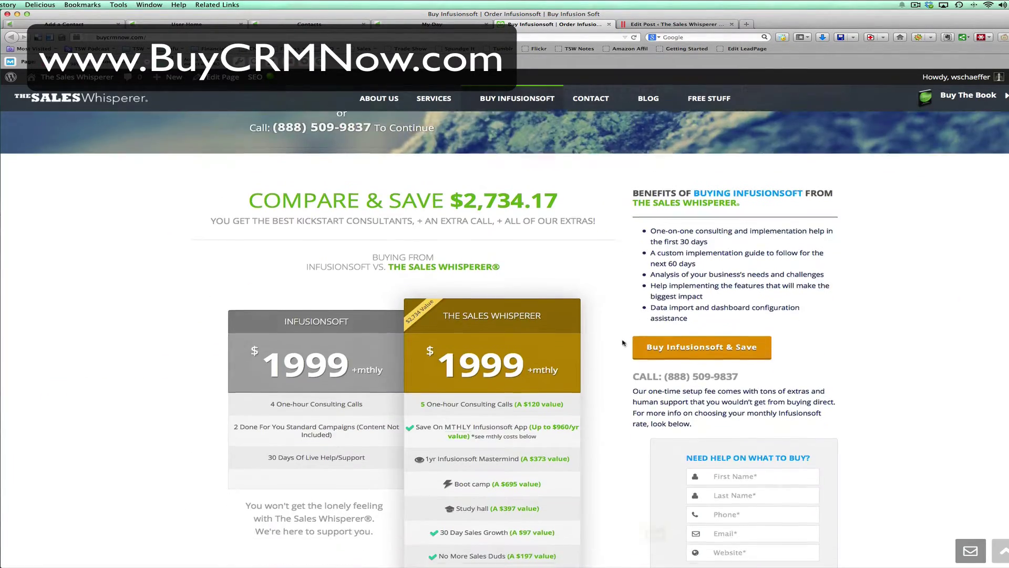
scroll(640, 334, down, 3)
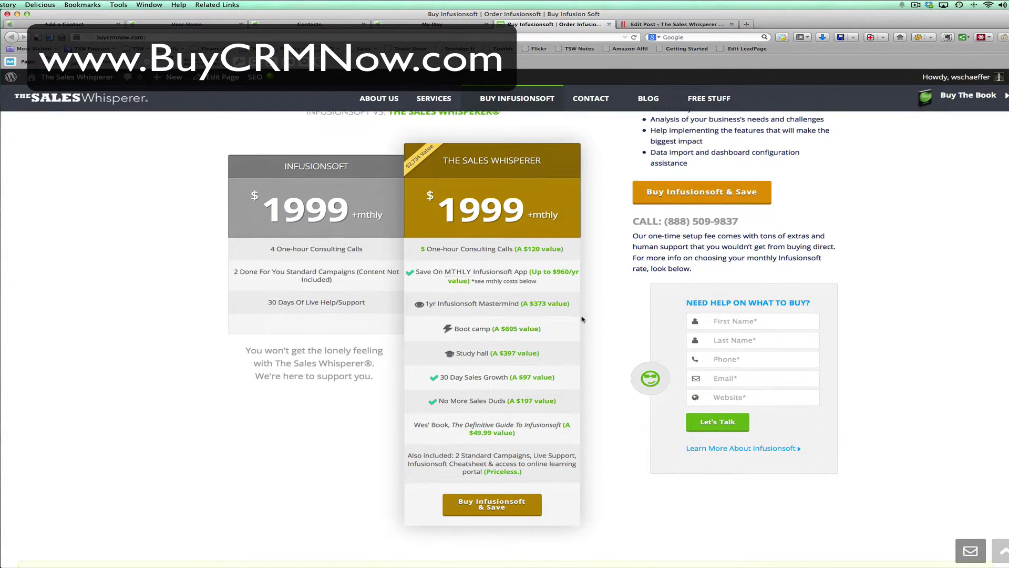
scroll(582, 318, down, 2)
double_click(474, 266)
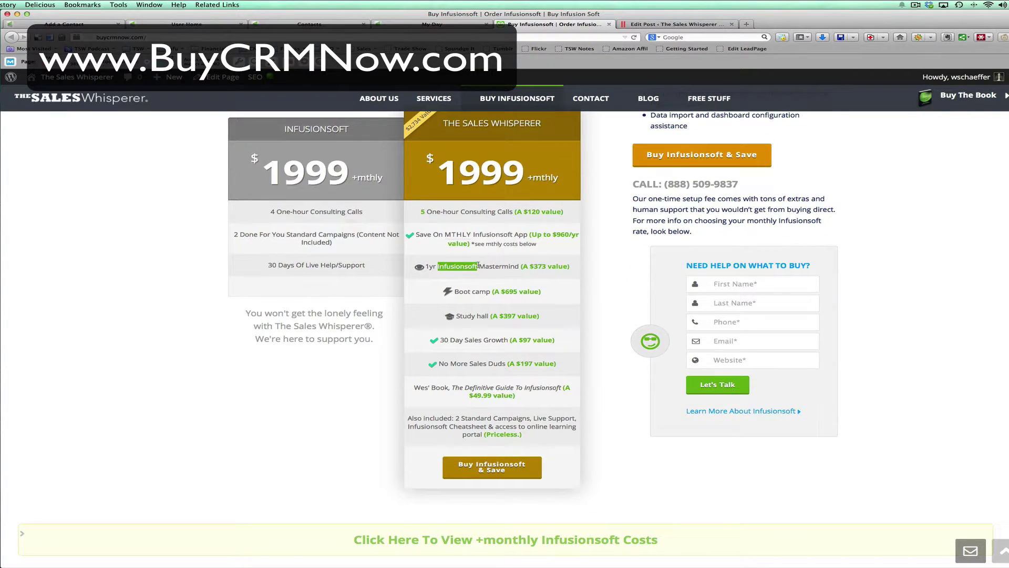
click(486, 266)
- Review the remaining extras in The Sales Whisperer column, from boot camp and study hall to the Definitive Guide book
scroll(627, 284, down, 1)
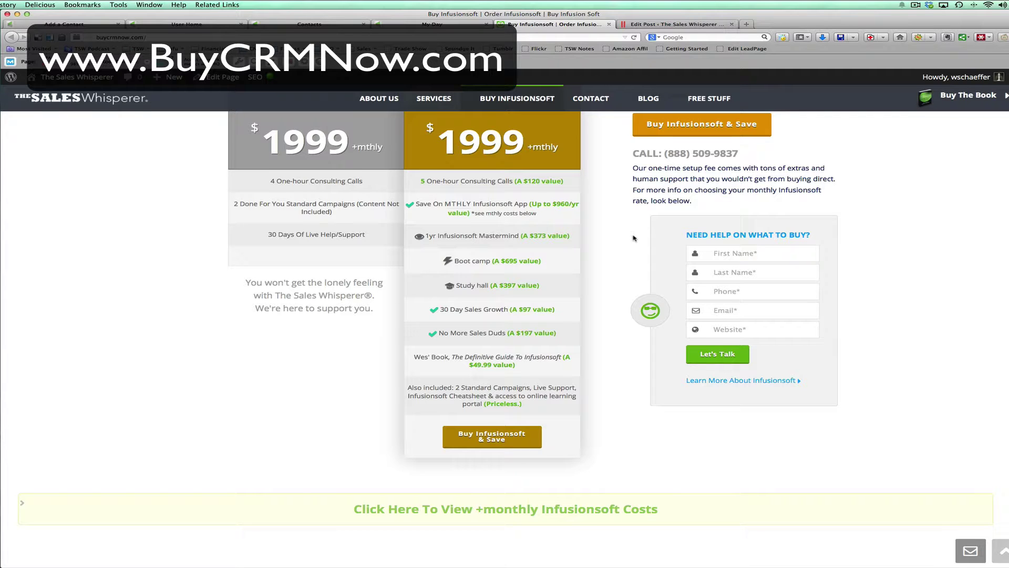
scroll(634, 238, down, 1)
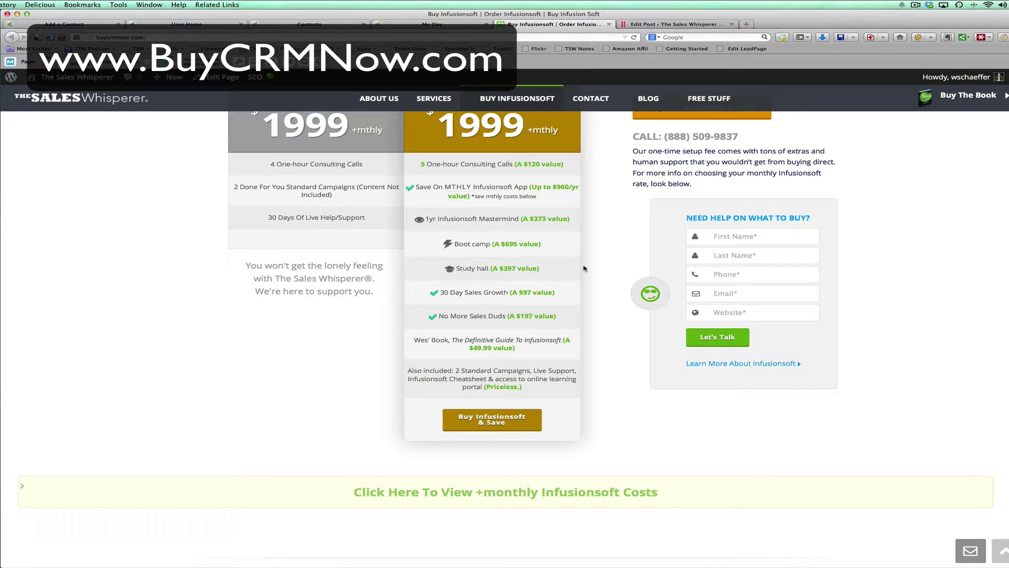
scroll(557, 284, down, 1)
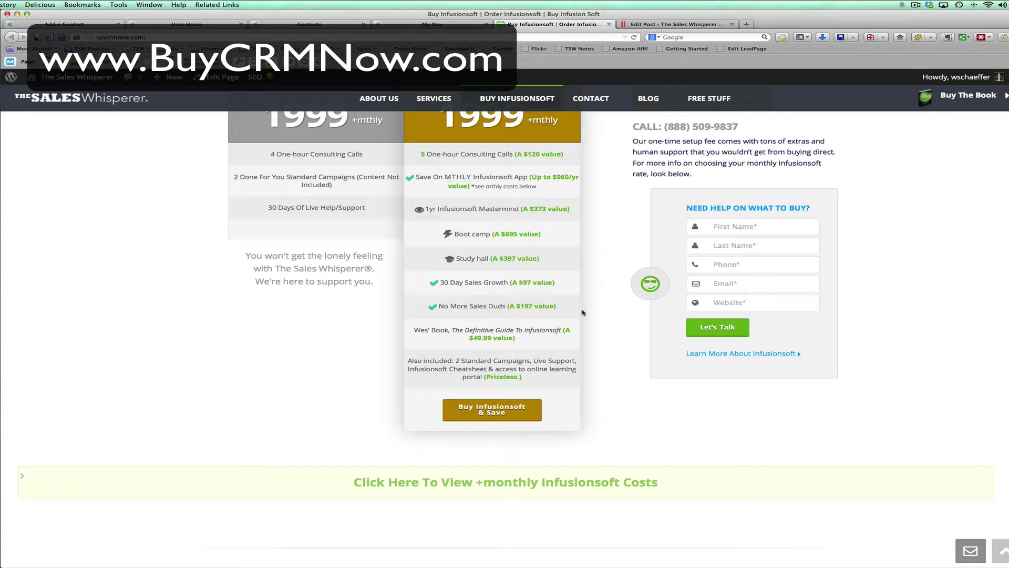
scroll(583, 313, down, 2)
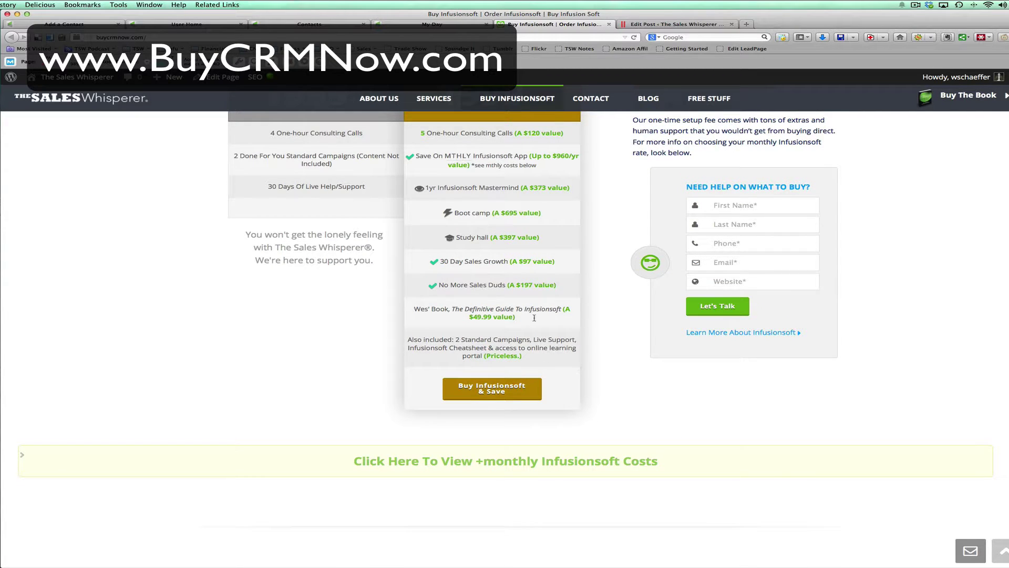
- Switch to the WordPress draft post "How an $800 "savings" cost you $19,316.99" and highlight its opening paragraph
click(673, 25)
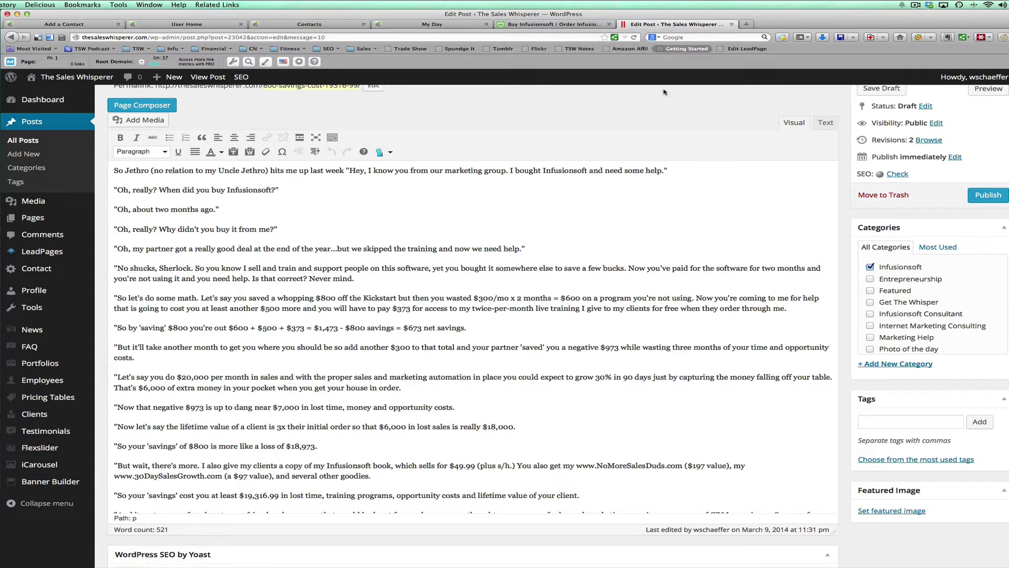
scroll(685, 249, down, 1)
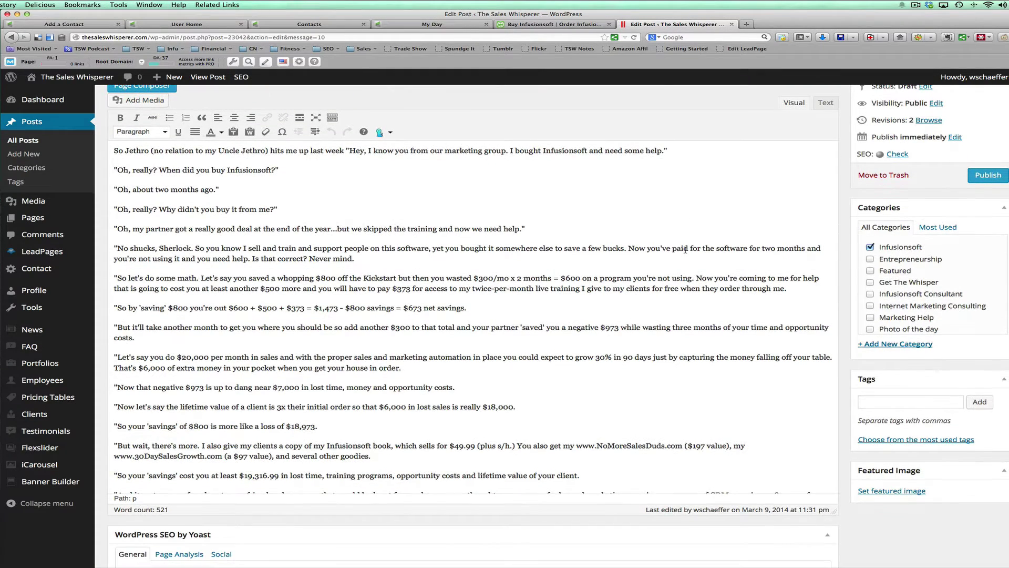
scroll(685, 250, up, 1)
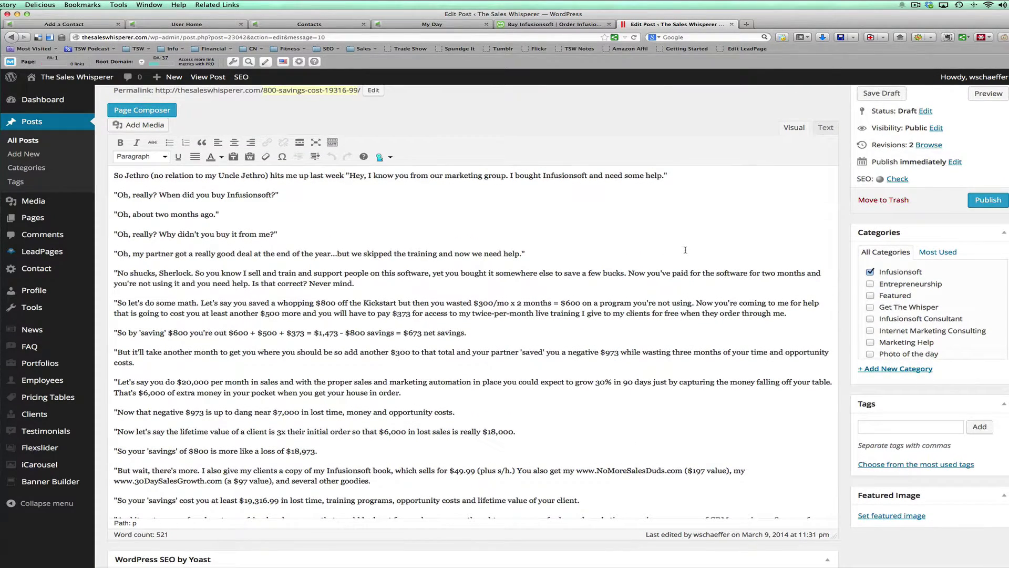
scroll(685, 249, up, 1)
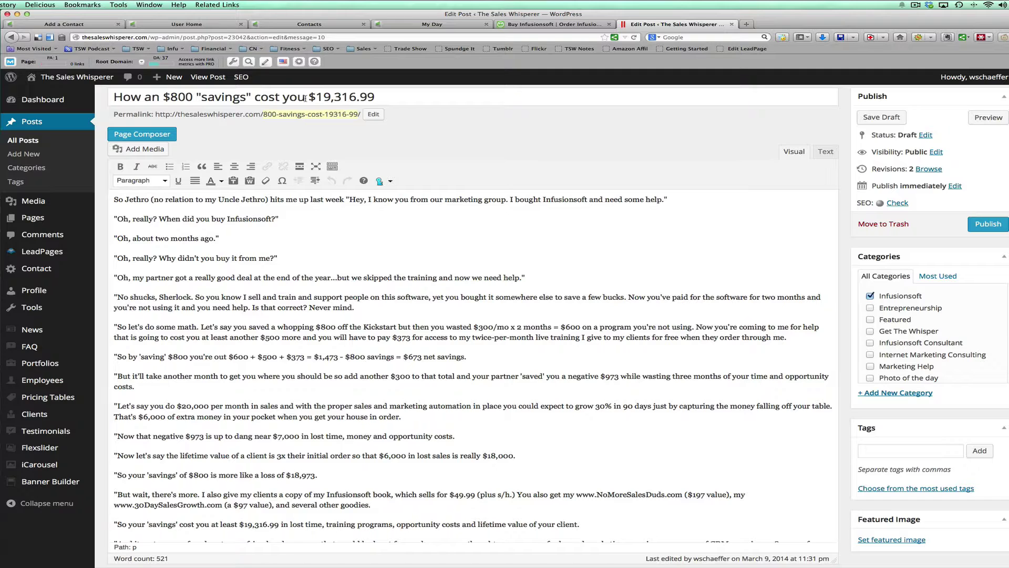
click(272, 201)
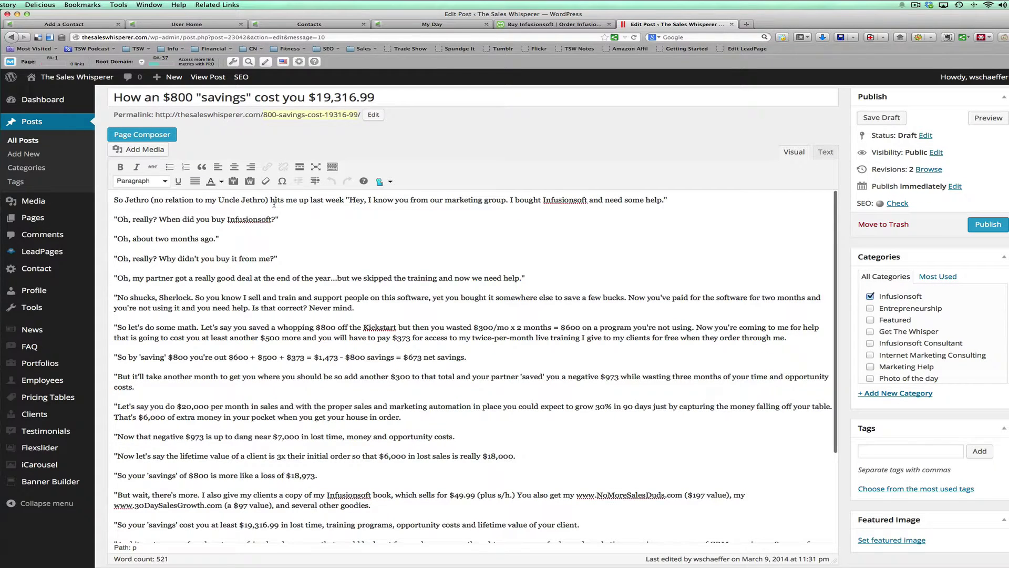
triple_click(269, 200)
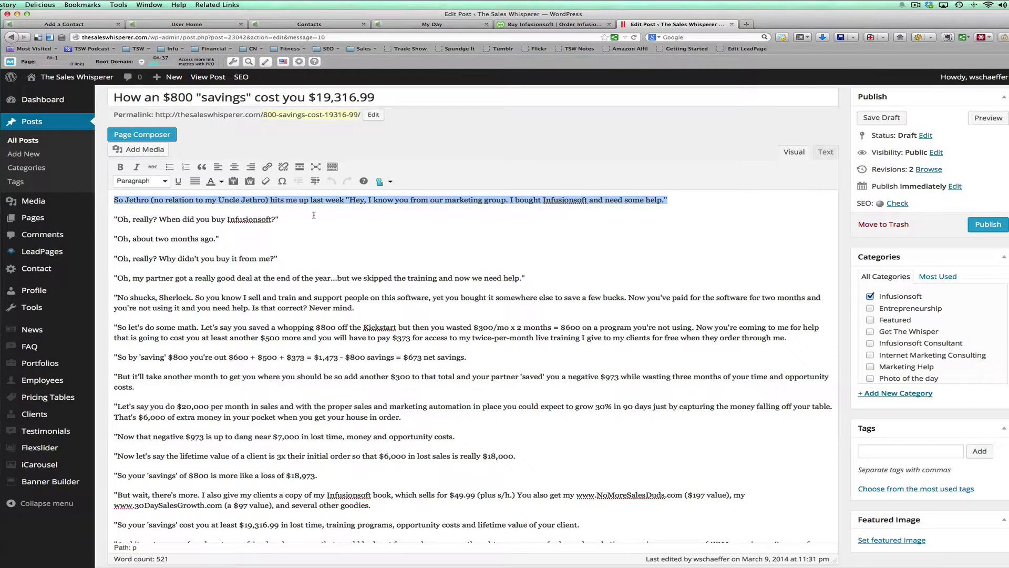
- Read through the post's opening dialogue and highlight the "No shucks, Sherlock" paragraph
scroll(314, 215, down, 1)
scroll(314, 215, up, 1)
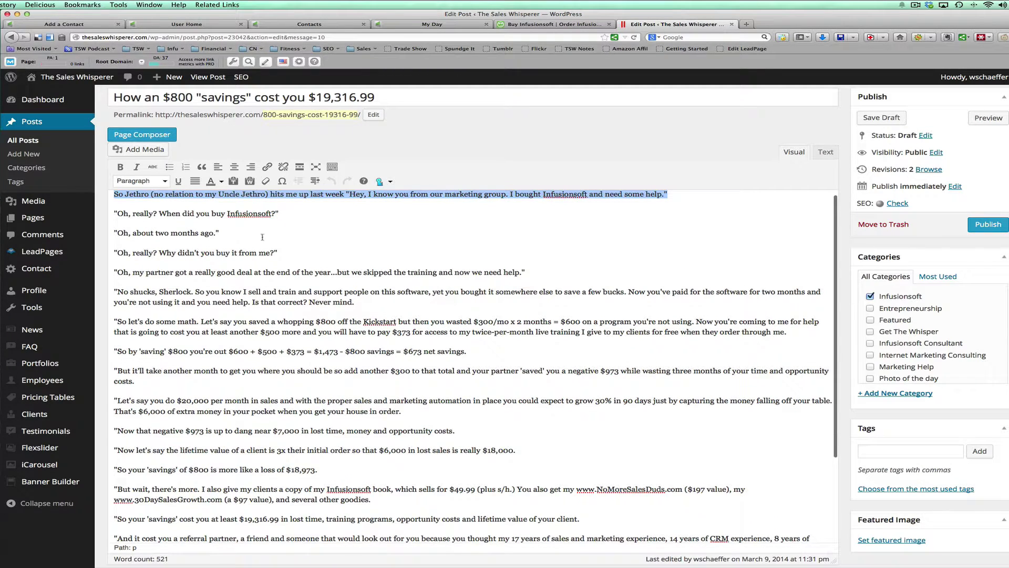
scroll(256, 233, down, 1)
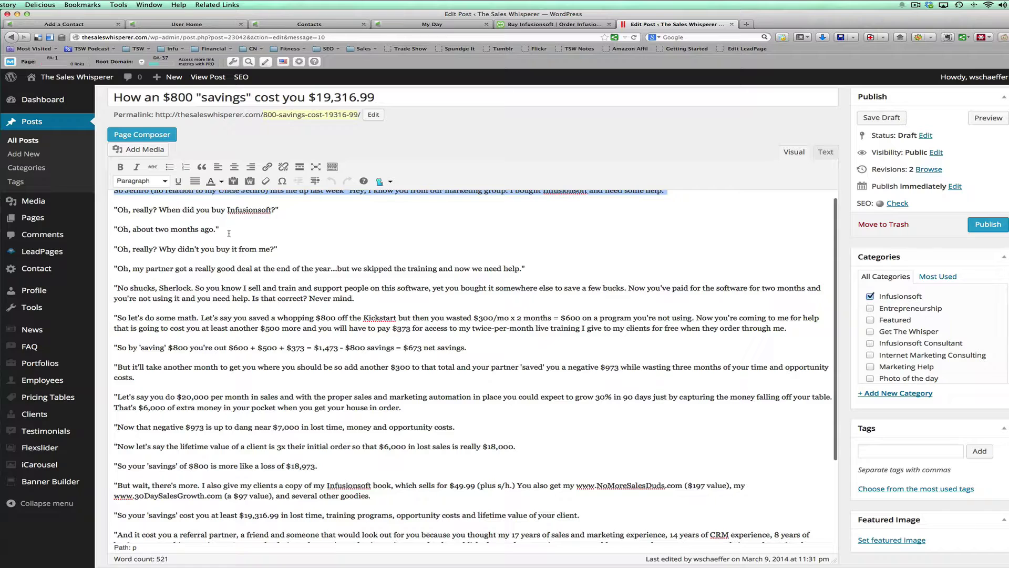
scroll(229, 233, down, 1)
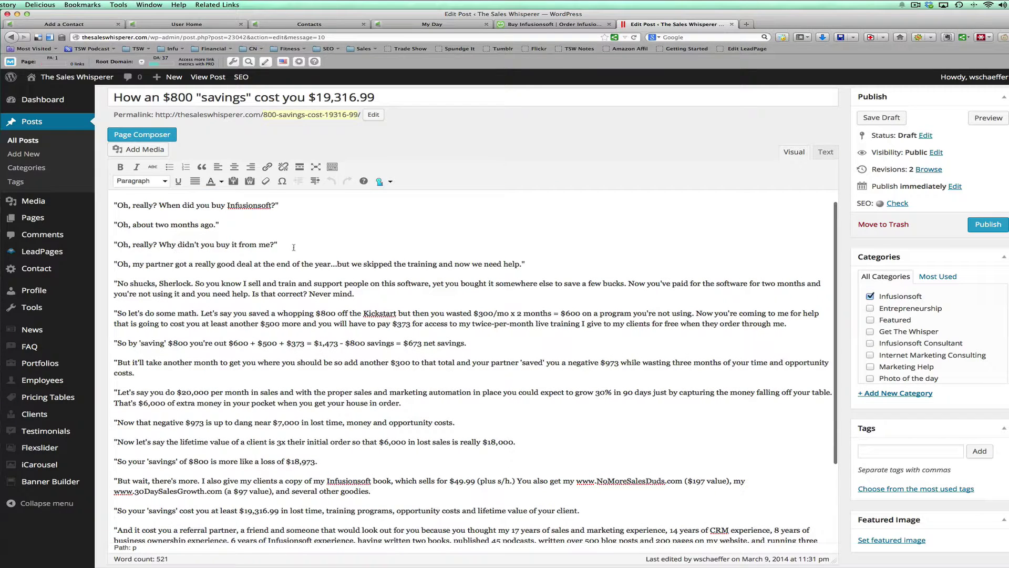
scroll(295, 243, down, 5)
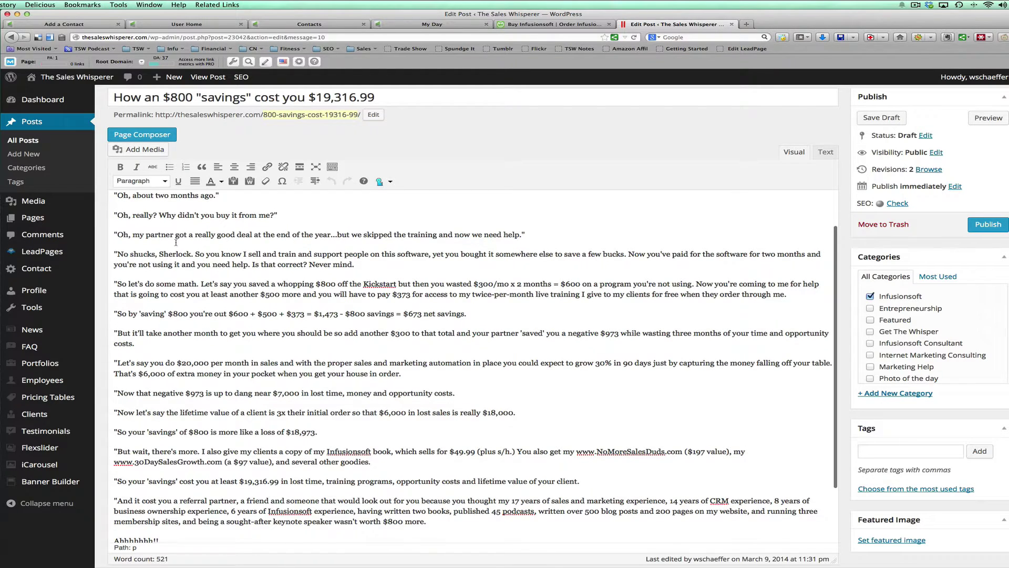
scroll(178, 242, down, 3)
scroll(178, 242, down, 1)
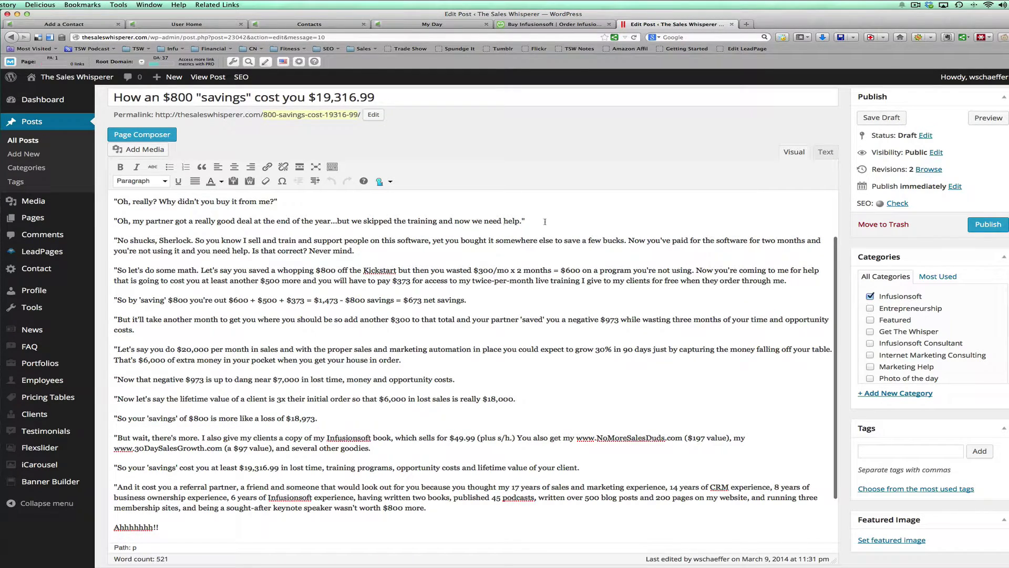
scroll(602, 222, down, 3)
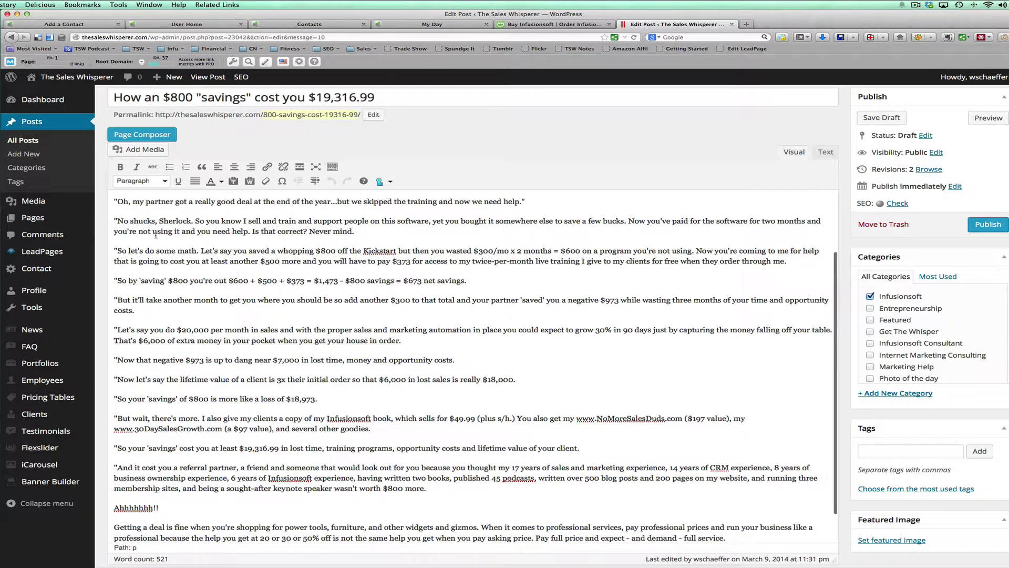
triple_click(138, 222)
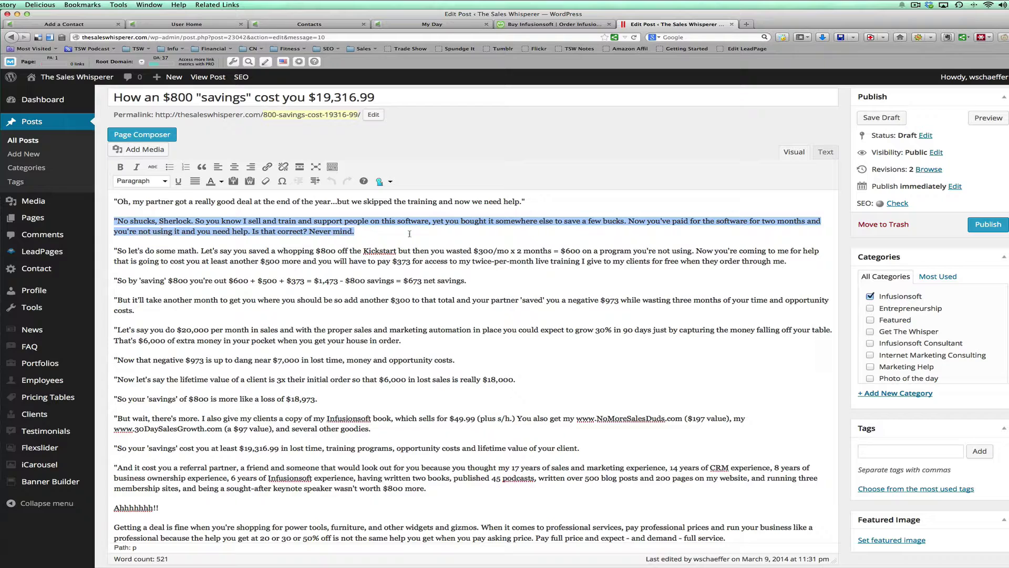
click(404, 233)
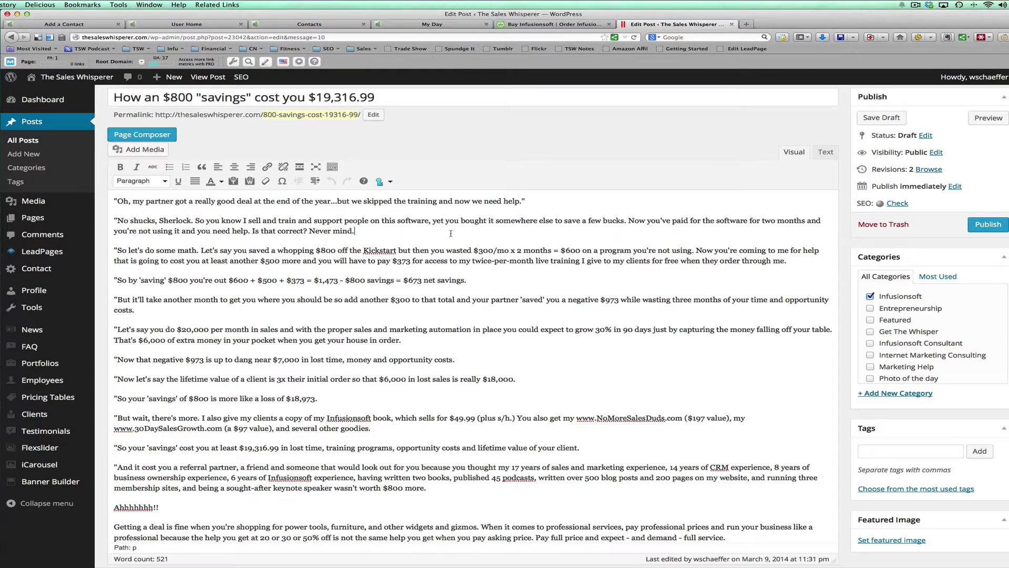
- Examine the "So let's do some math" paragraph covering the Kickstart discount, wasted monthly fees and paid training access
scroll(451, 233, down, 1)
scroll(451, 233, down, 3)
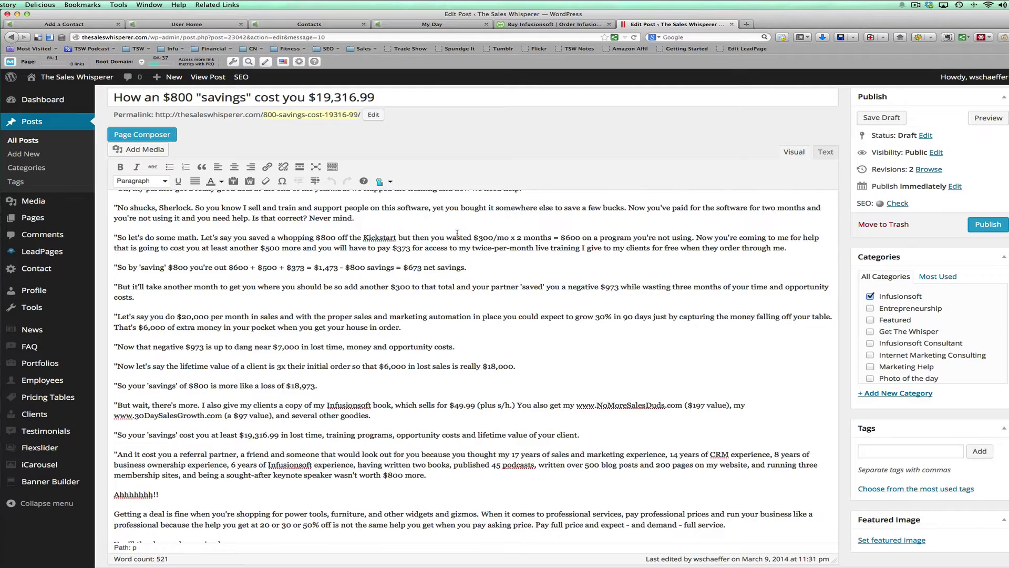
scroll(457, 233, down, 2)
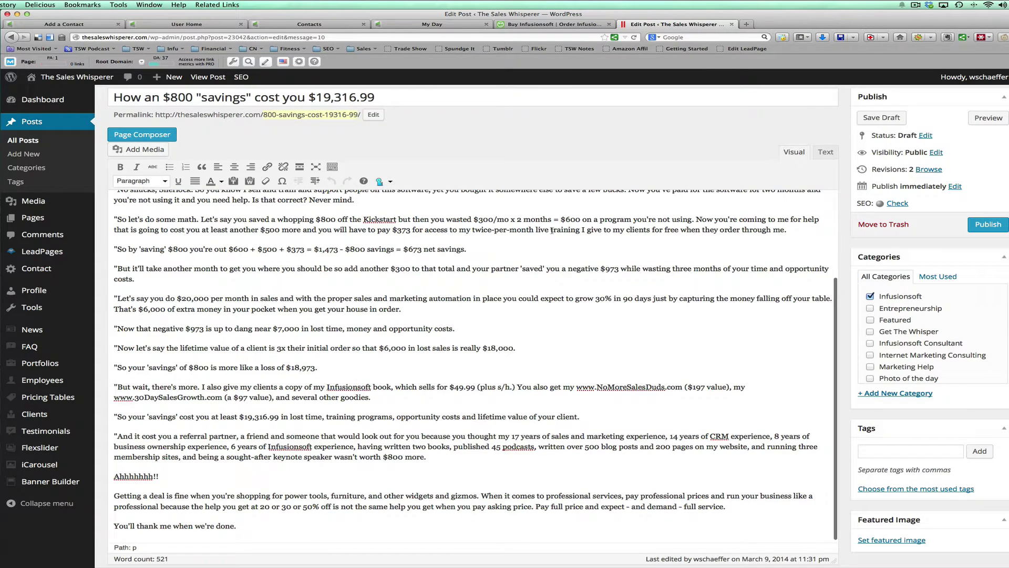
scroll(552, 230, down, 1)
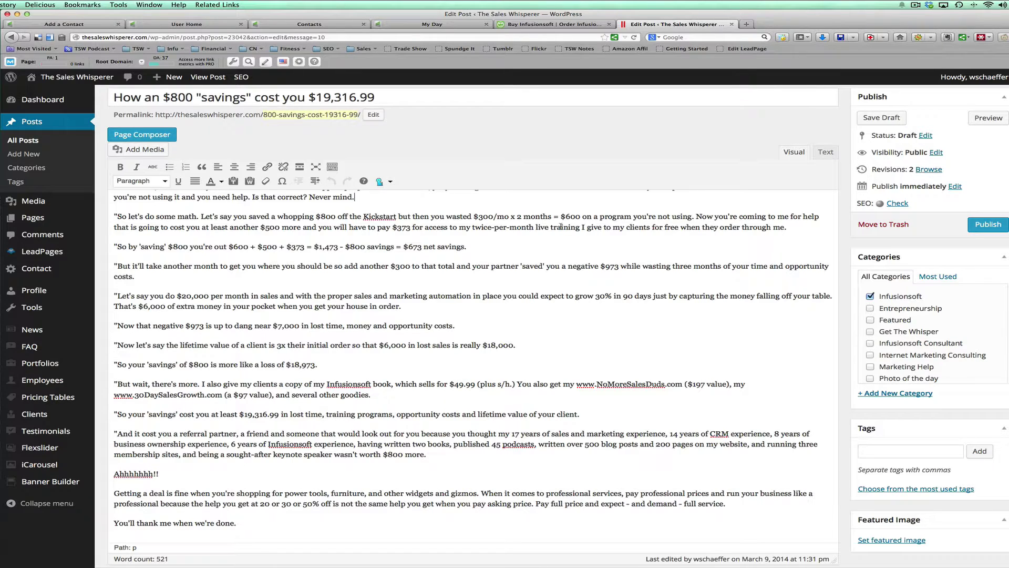
scroll(561, 226, down, 1)
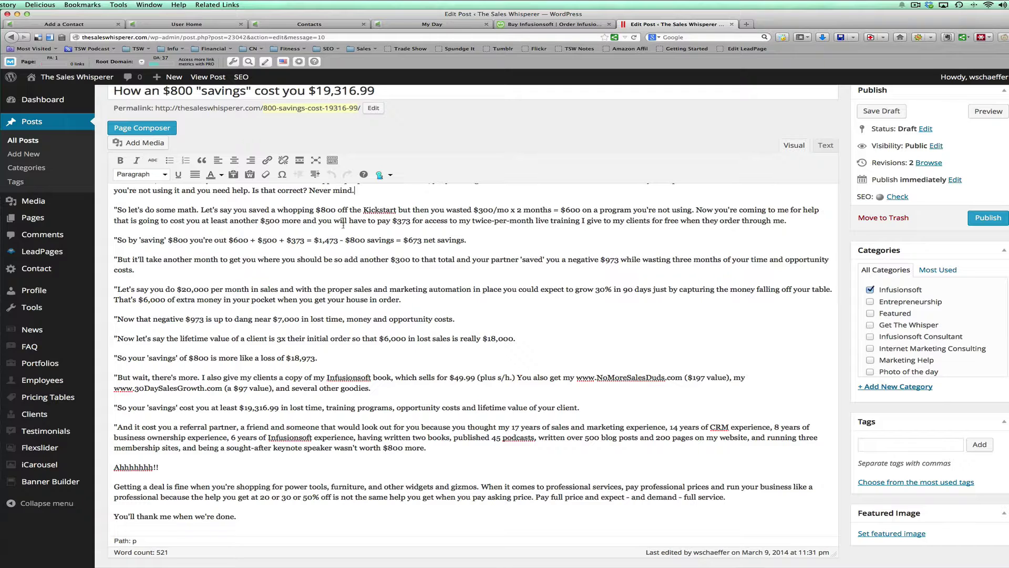
click(421, 221)
scroll(538, 226, down, 1)
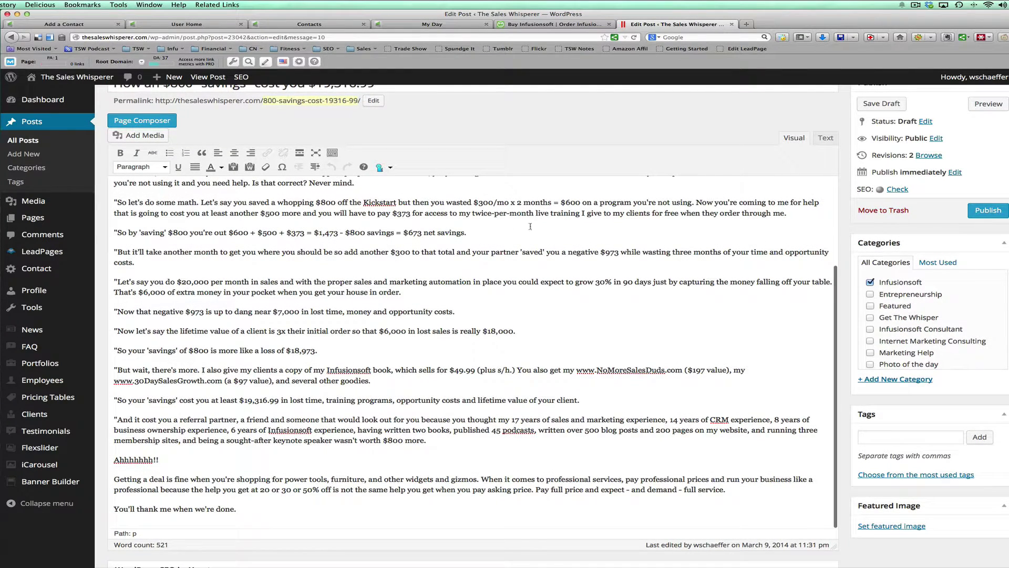
scroll(545, 229, down, 2)
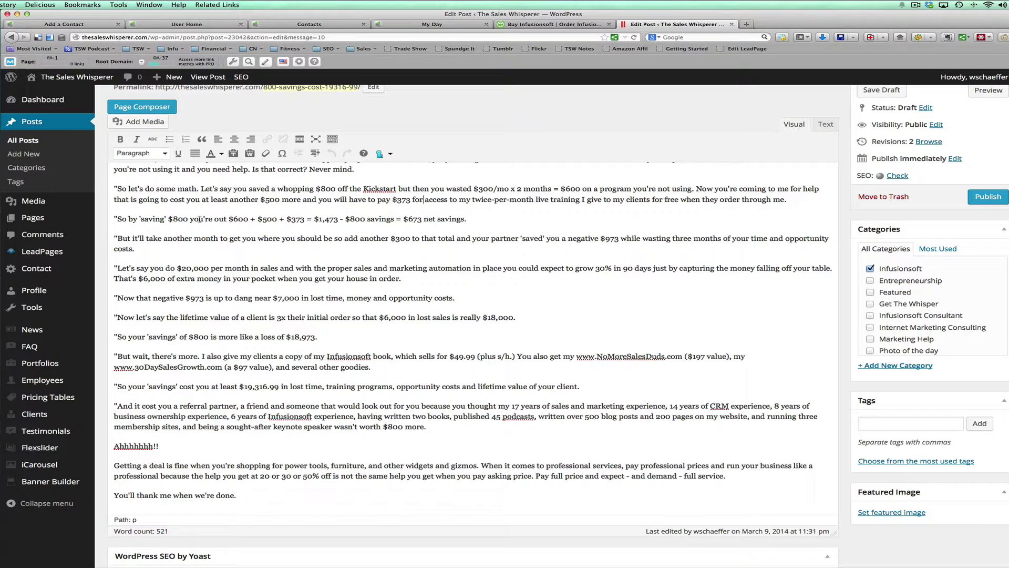
- Replace "net savings" with "loss" at the end of the "So by 'saving' $800" sentence
double_click(263, 220)
double_click(429, 219)
text(loss)
key(Delete)
key(Delete)
key(Delete)
key(Delete)
key(Delete)
key(Delete)
key(Delete)
key(Delete)
- Highlight "$973" in the "another month" paragraph and read the $20,000 per month sales example below it
scroll(405, 267, down, 1)
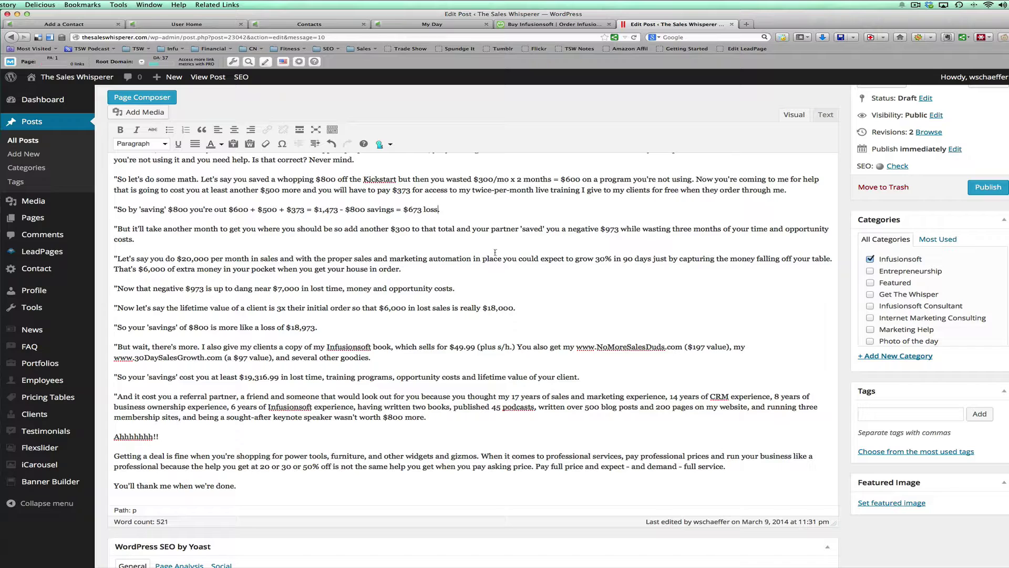
drag(600, 230, 622, 230)
scroll(575, 248, up, 1)
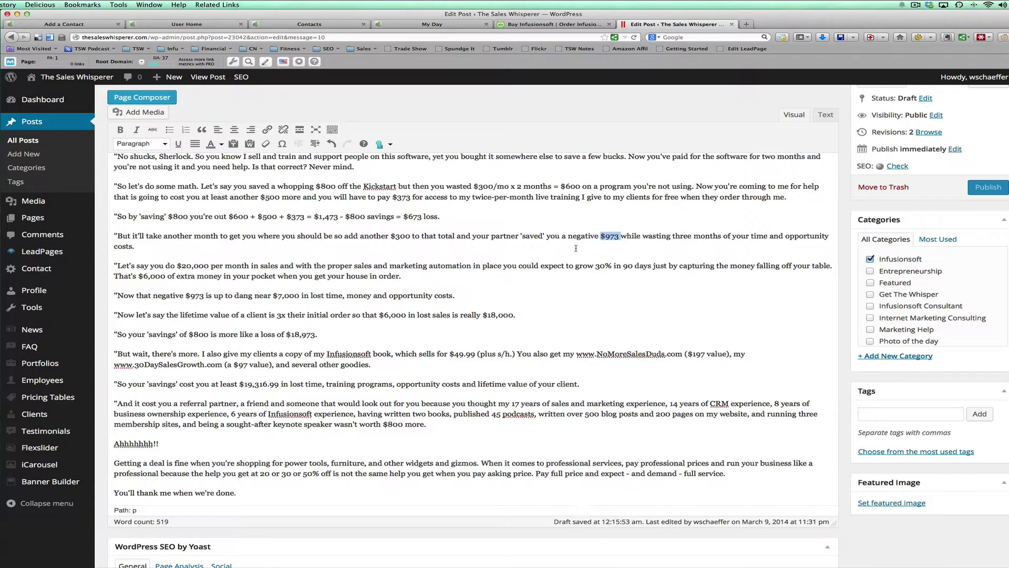
scroll(575, 248, down, 1)
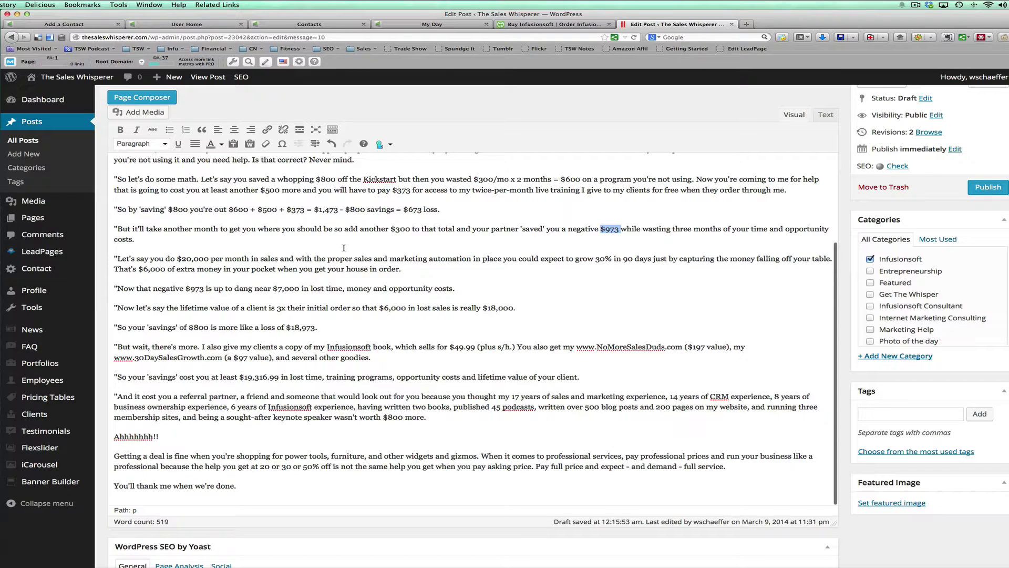
scroll(328, 245, down, 1)
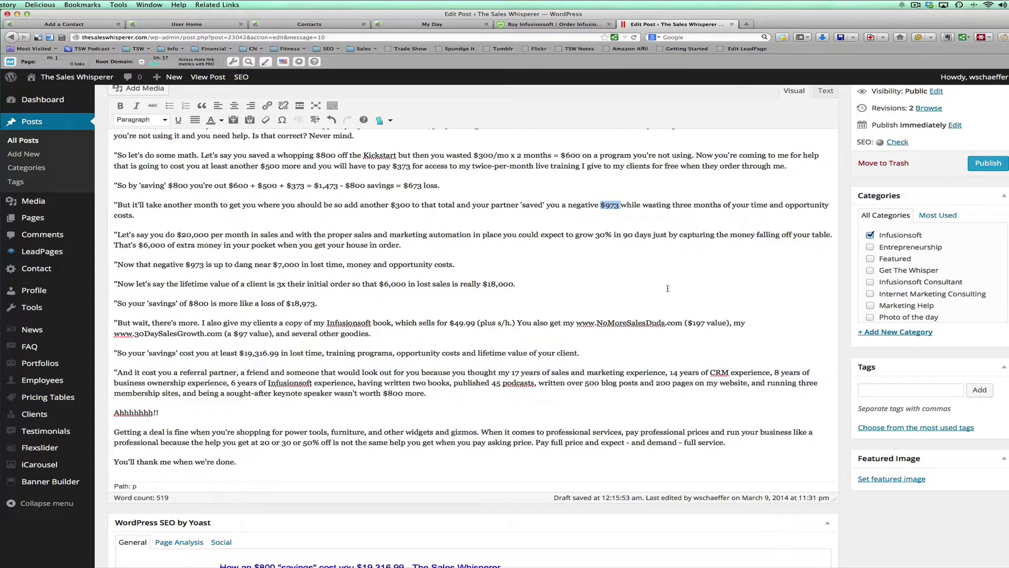
scroll(707, 274, down, 1)
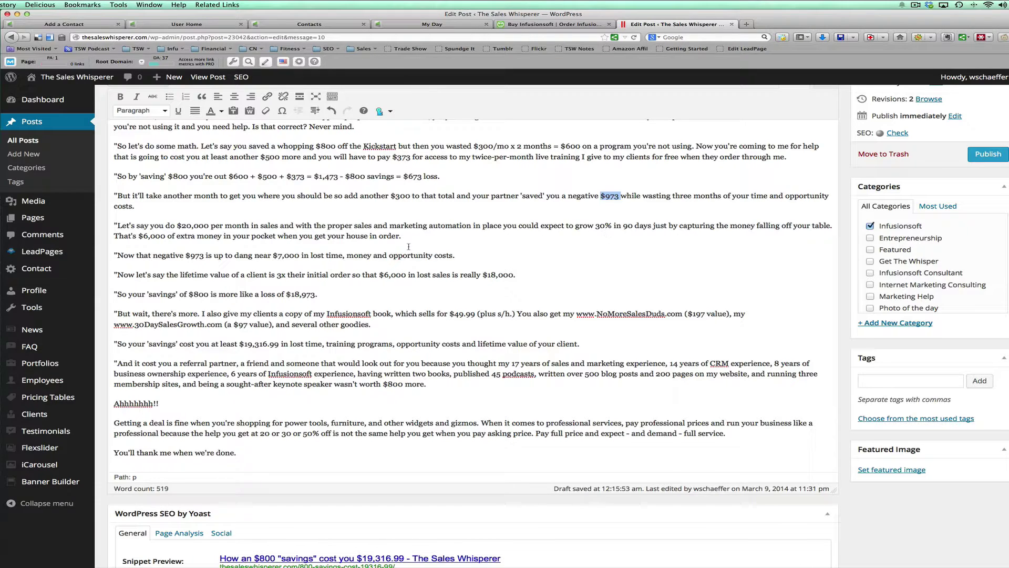
scroll(216, 251, down, 1)
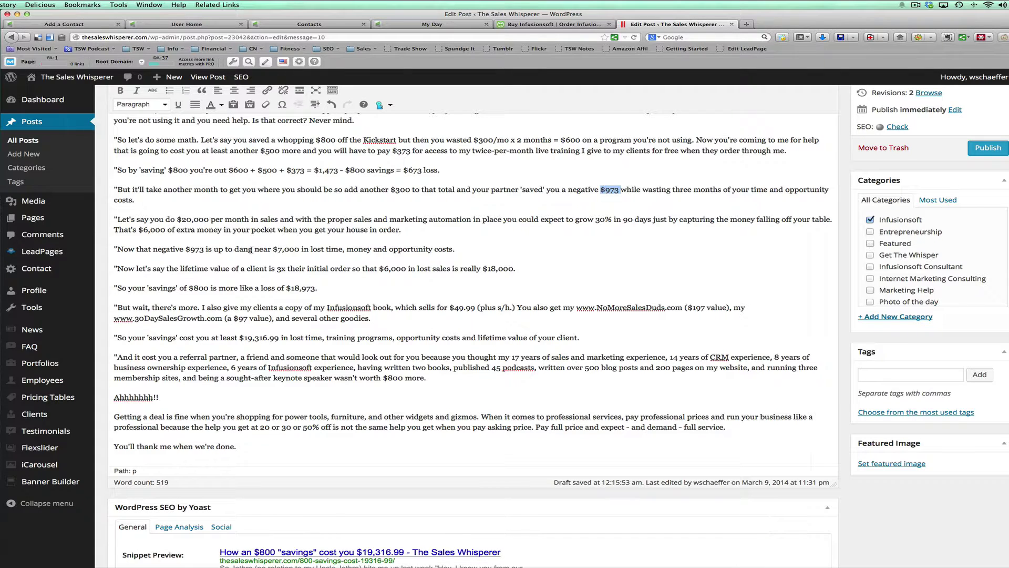
- Highlight the "Now that negative $973" paragraph and read the client lifetime value and $800 savings lines after it
triple_click(196, 250)
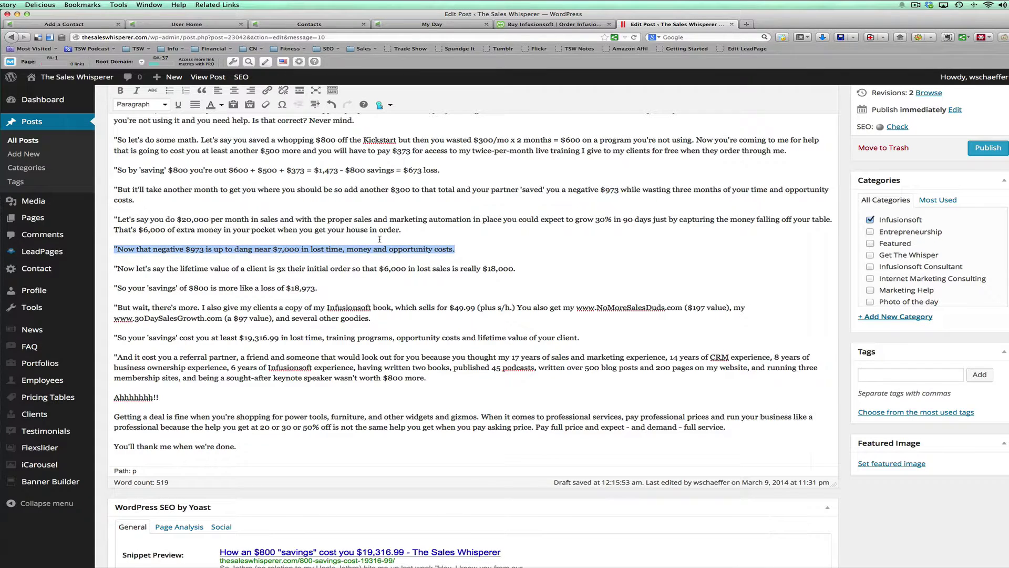
click(330, 251)
scroll(511, 255, down, 1)
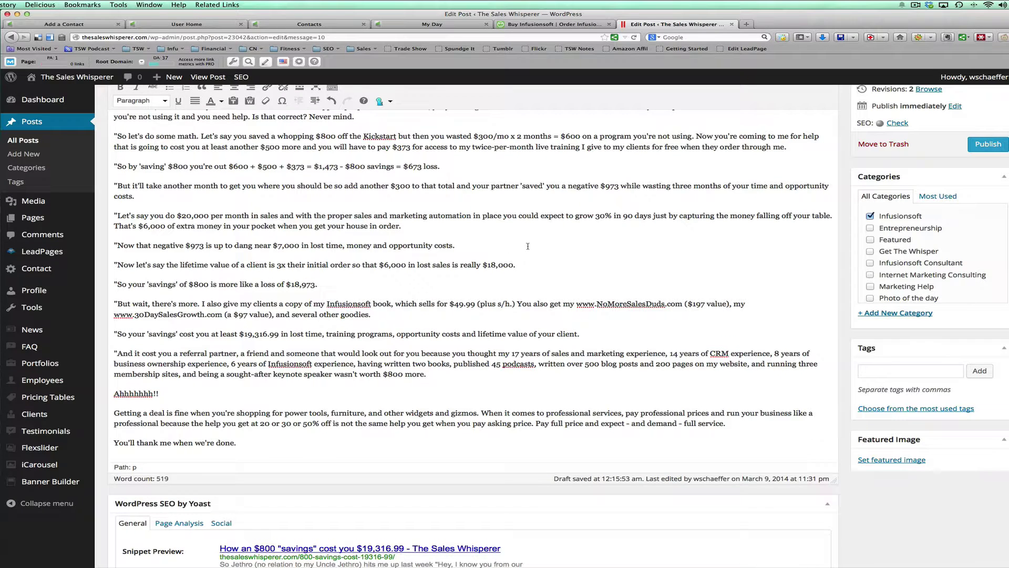
scroll(484, 245, down, 1)
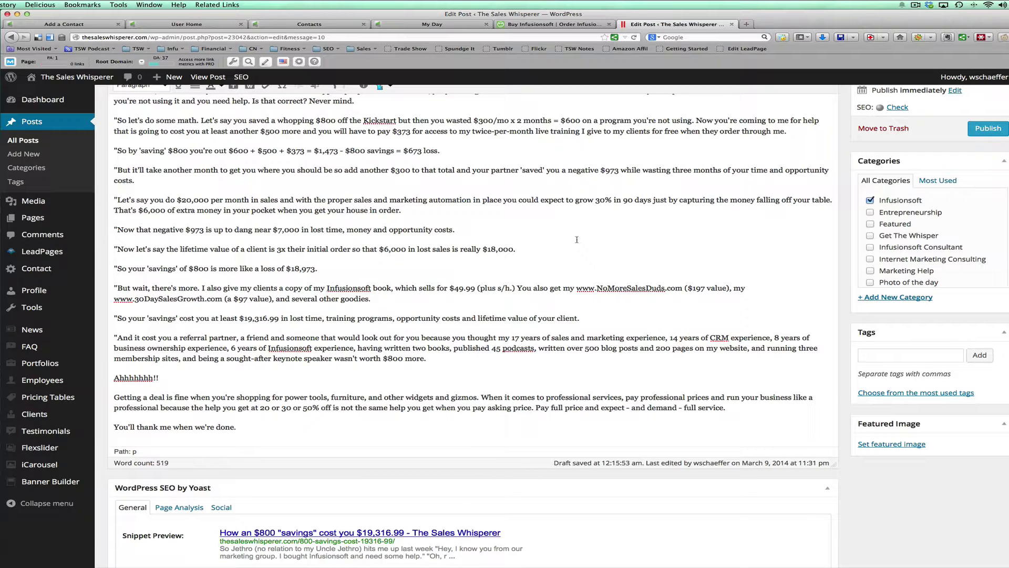
scroll(389, 252, down, 1)
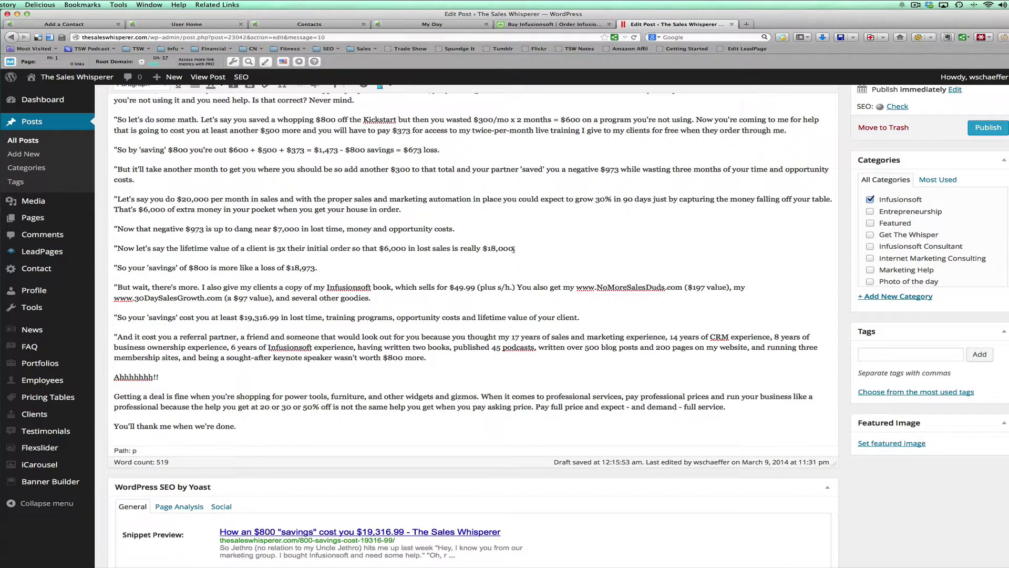
scroll(533, 248, down, 2)
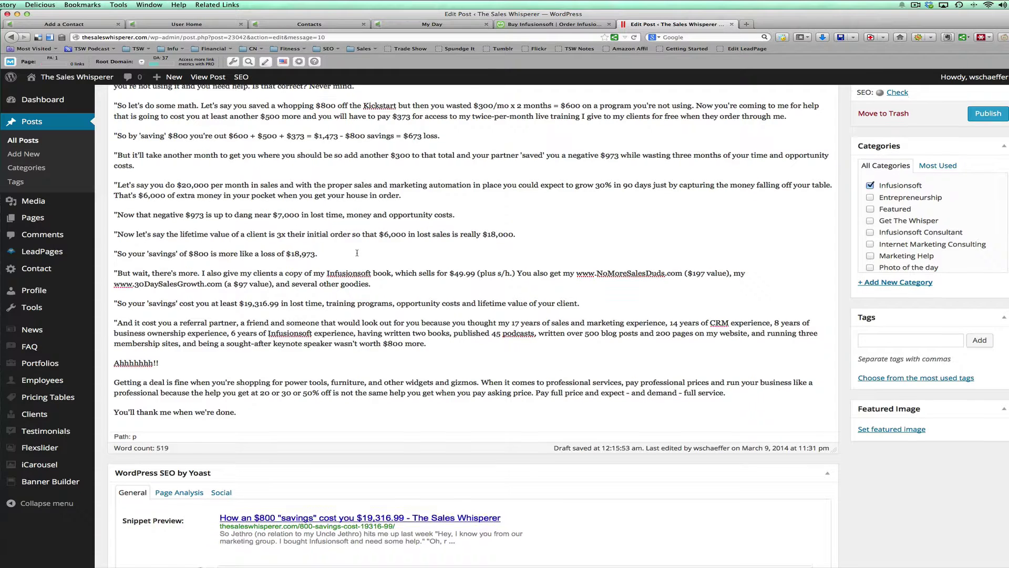
- Review the post's bonus items, the total cost of the "savings" and the paragraph on the author's experience
scroll(357, 253, down, 1)
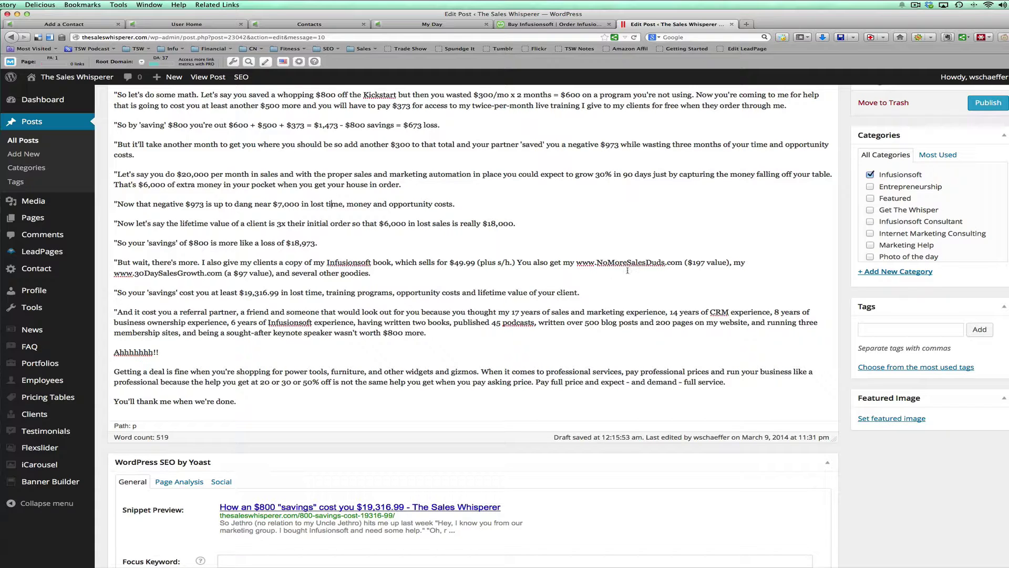
scroll(554, 278, down, 1)
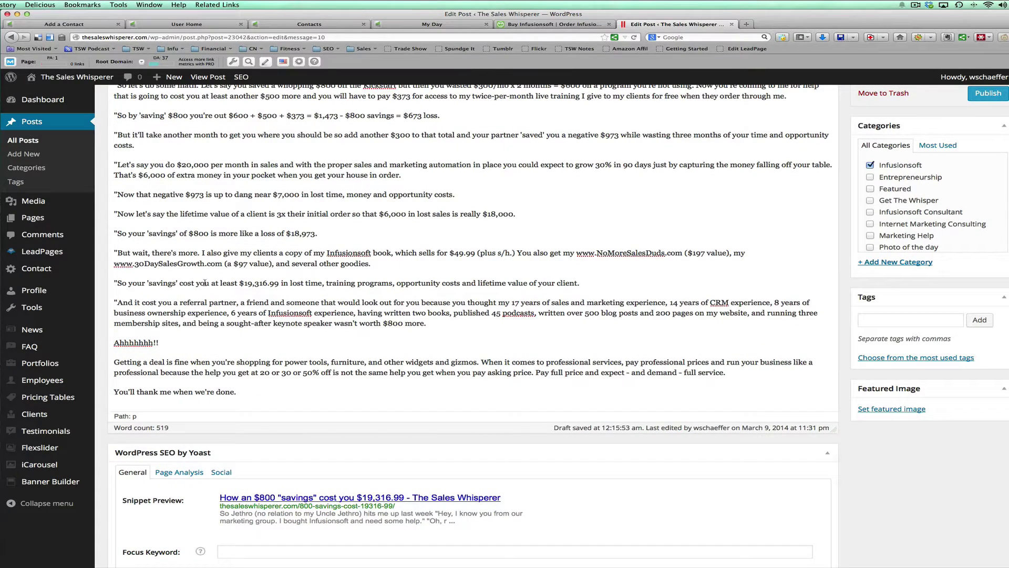
scroll(205, 283, down, 1)
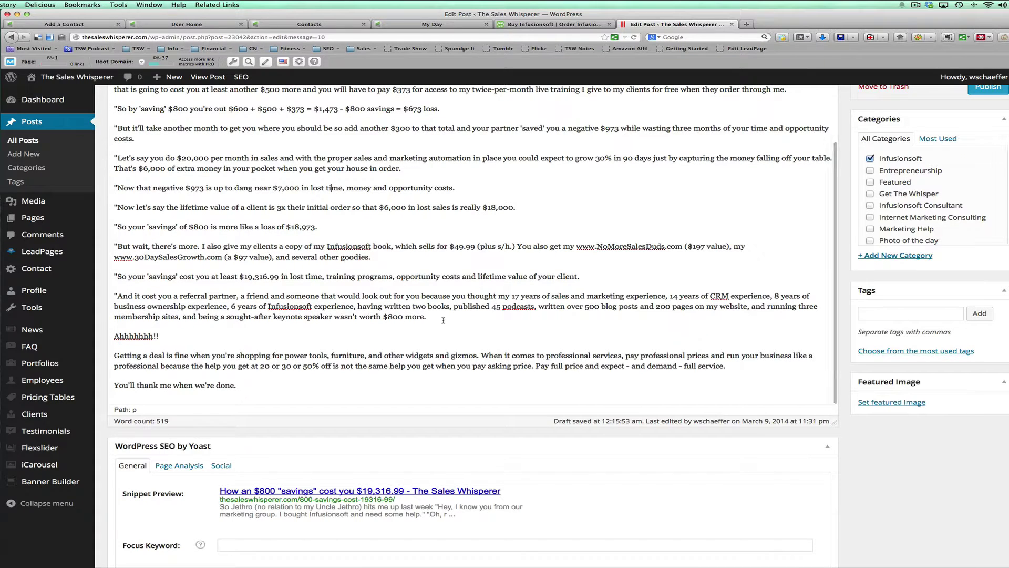
scroll(442, 320, up, 4)
scroll(443, 320, up, 1)
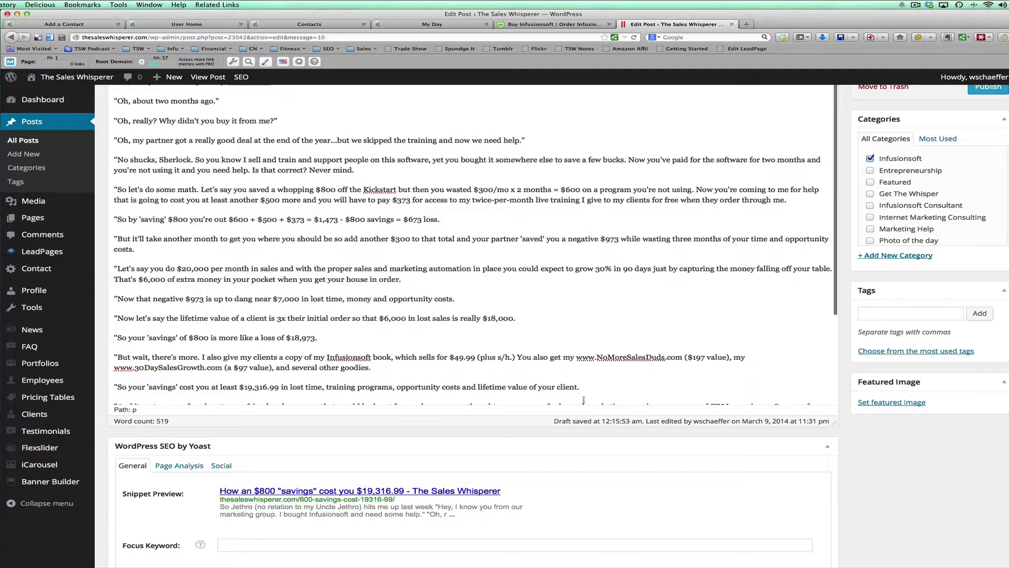
- Switch to the Fix Follow-up Failure 041713v1 presentation in Keynote, then move and enlarge its window so the whole first slide shows
click(663, 557)
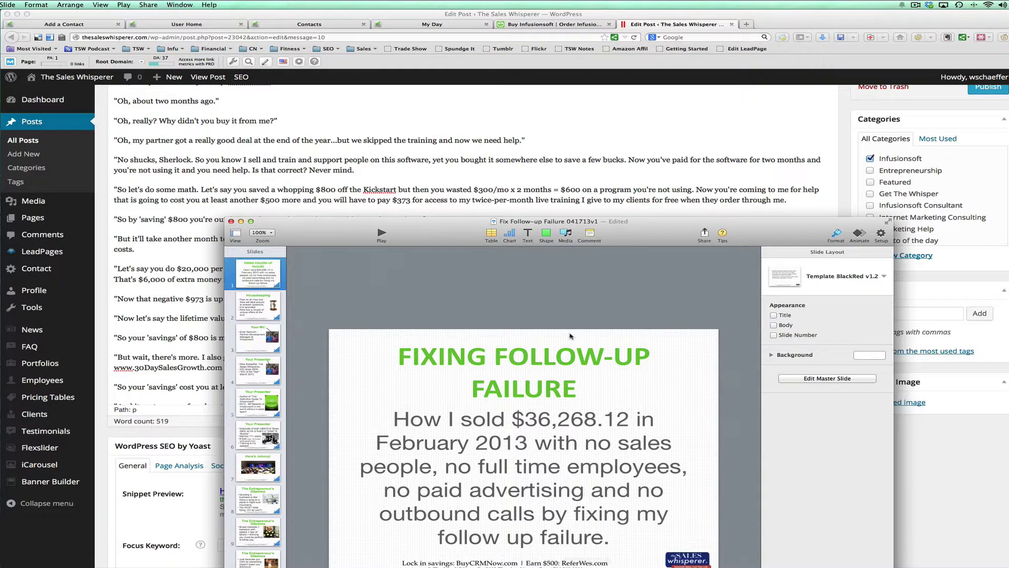
drag(650, 233, 496, 26)
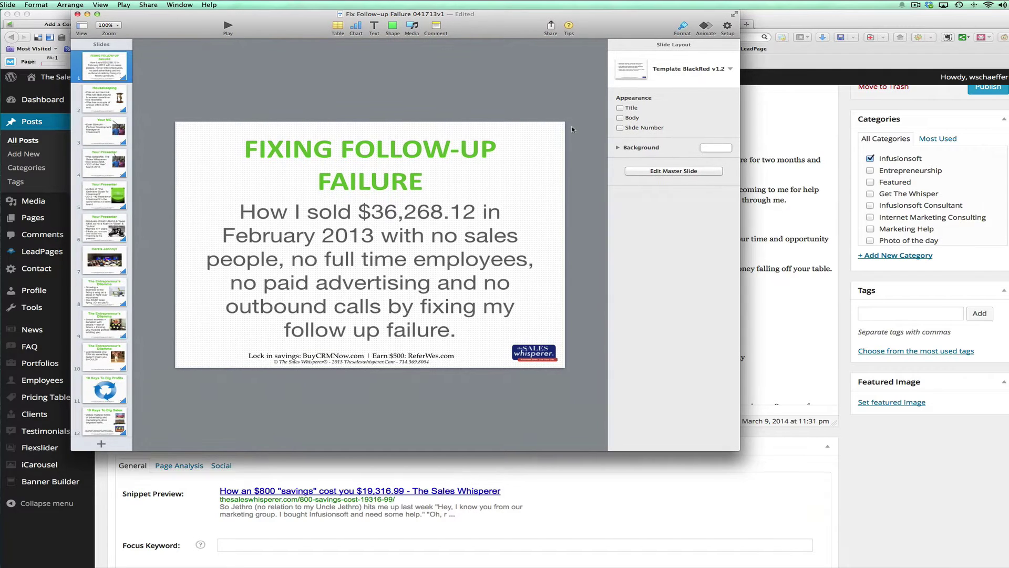
drag(738, 449, 827, 518)
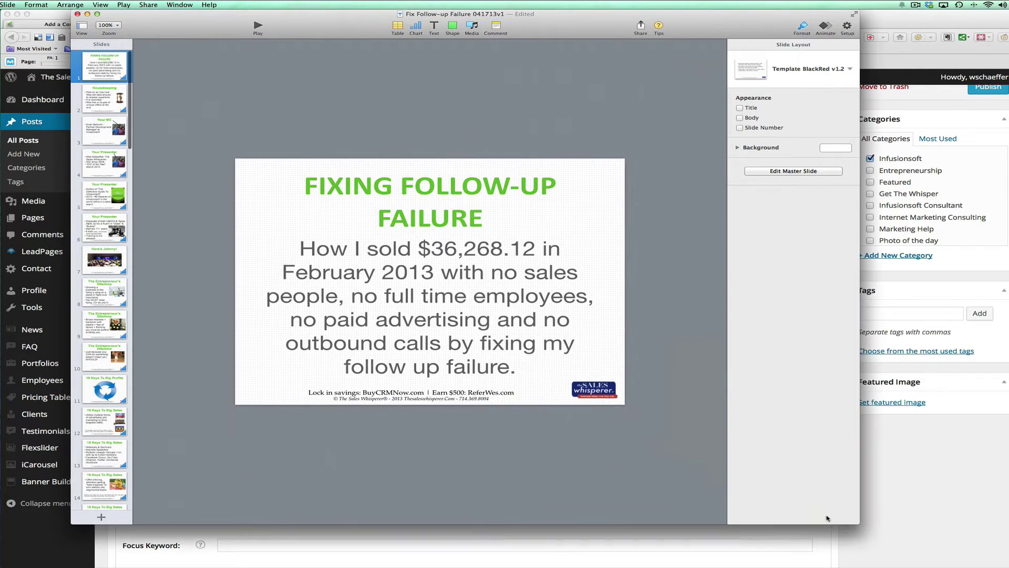
drag(547, 17, 566, 18)
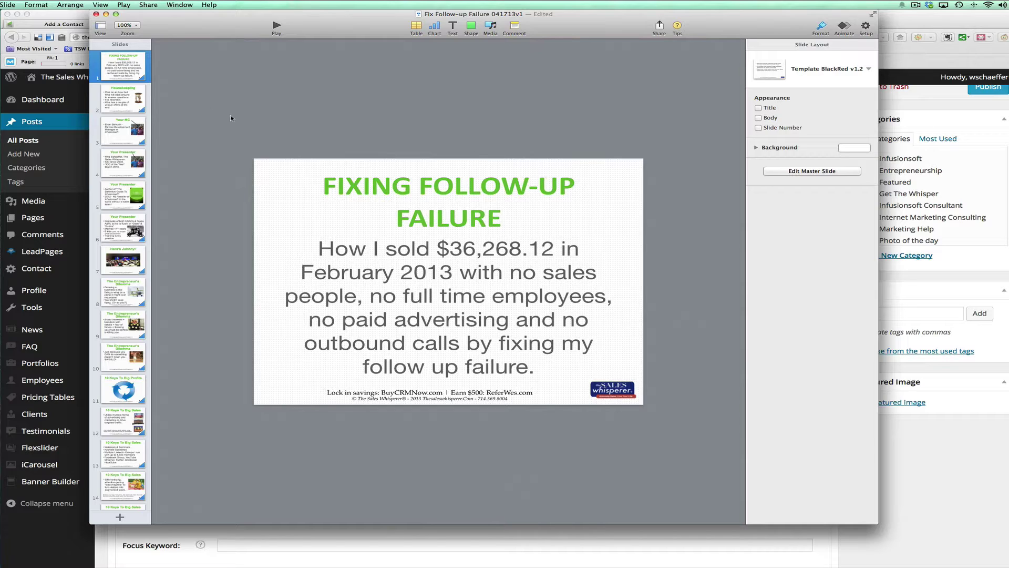
- Set the zoom of the Fixing Follow-Up Failure title slide to 150%
click(138, 26)
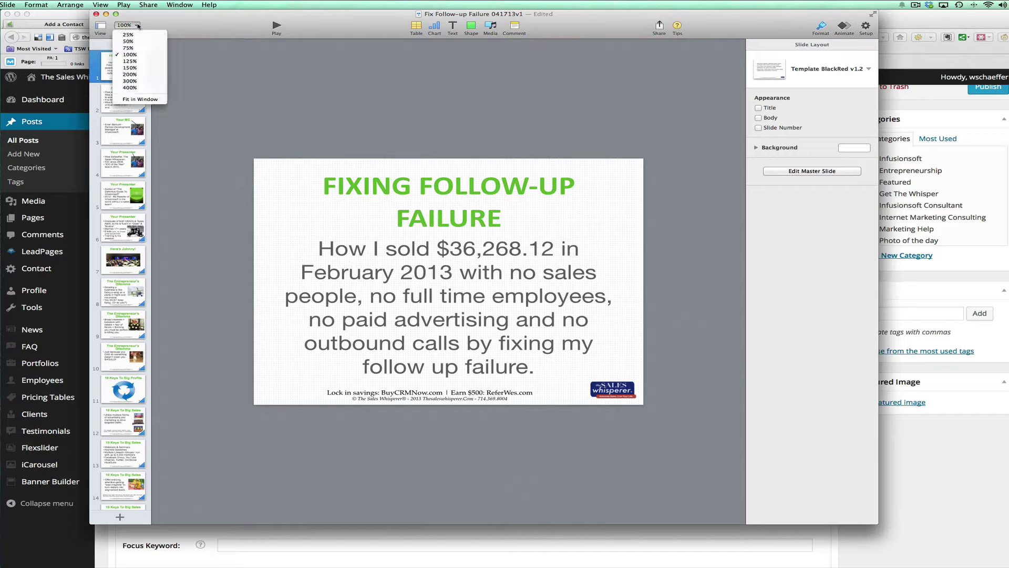
click(132, 62)
click(134, 25)
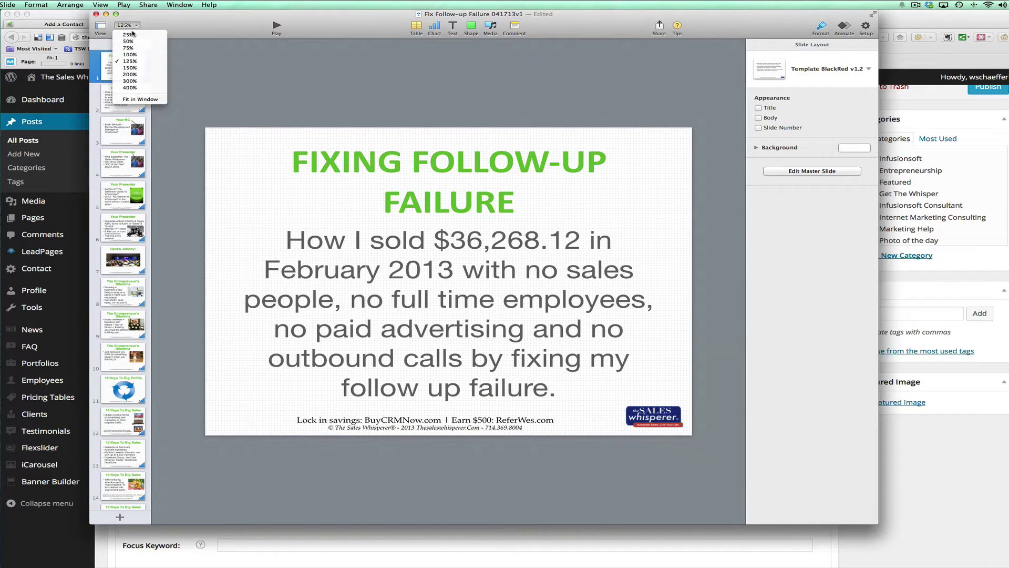
click(134, 67)
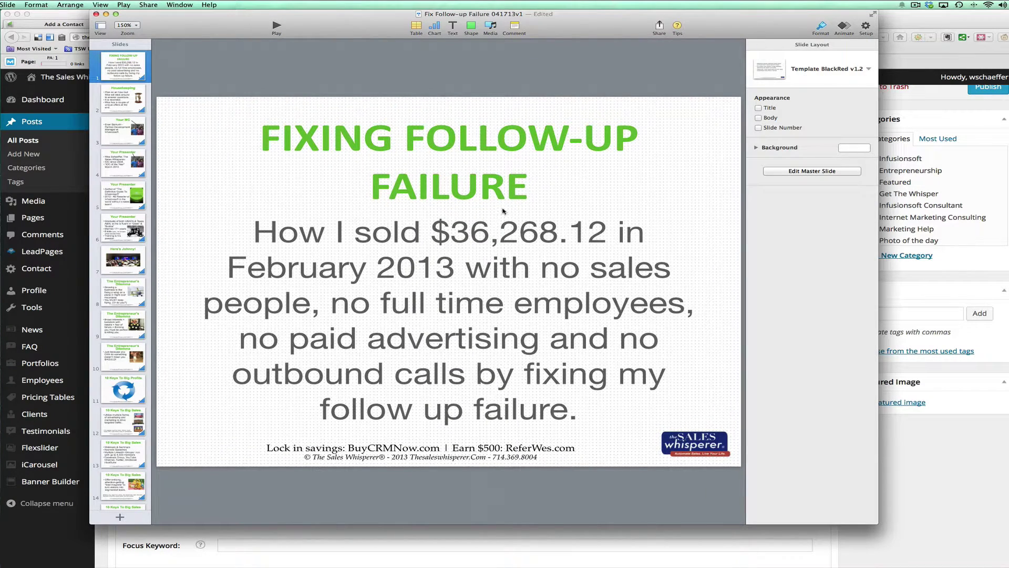